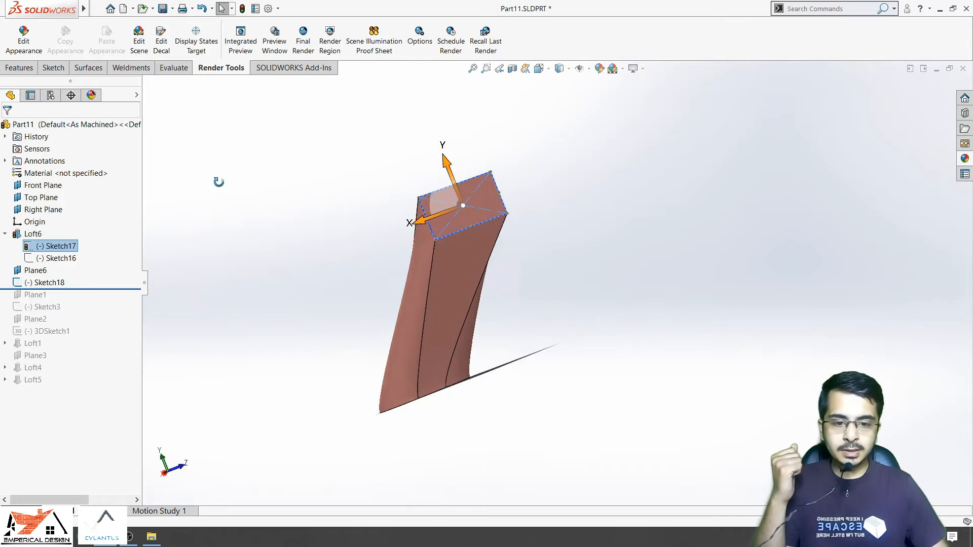
Step: Examine the loft's profiles Sketch17 and Sketch16, along with Plane6 and Sketch18, from several view angles
scroll(445, 267, "down", 3)
middle_click_drag(445, 268, 482, 286)
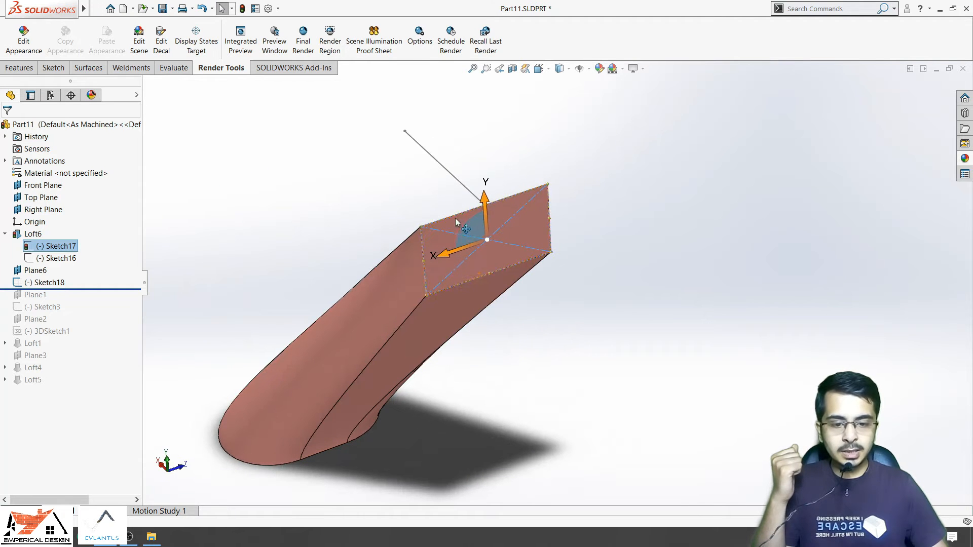
left_click(56, 262)
mouse_move(237, 408)
middle_mouse_down()
mouse_move(351, 298)
mouse_move(290, 431)
middle_mouse_up()
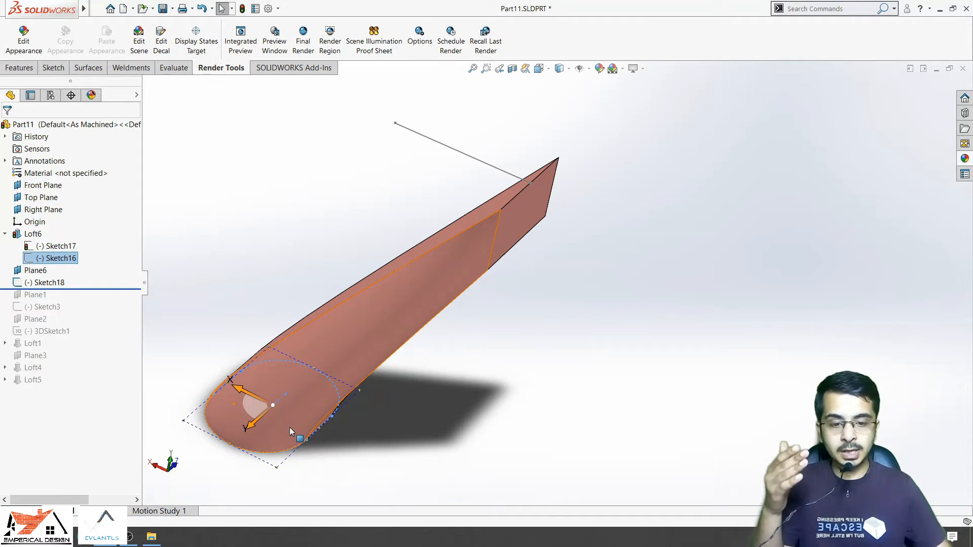
middle_click_drag(290, 427, 184, 353)
left_click(184, 353)
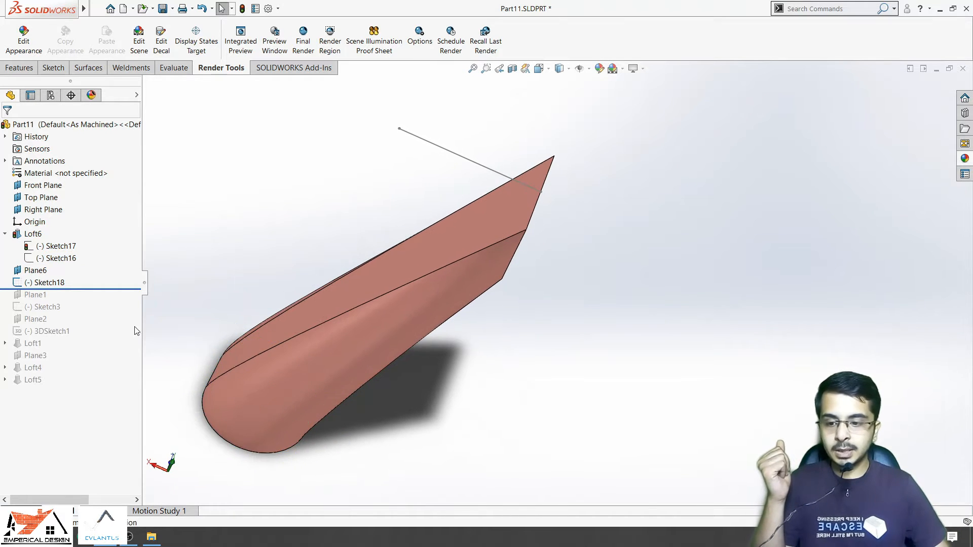
left_click(42, 272)
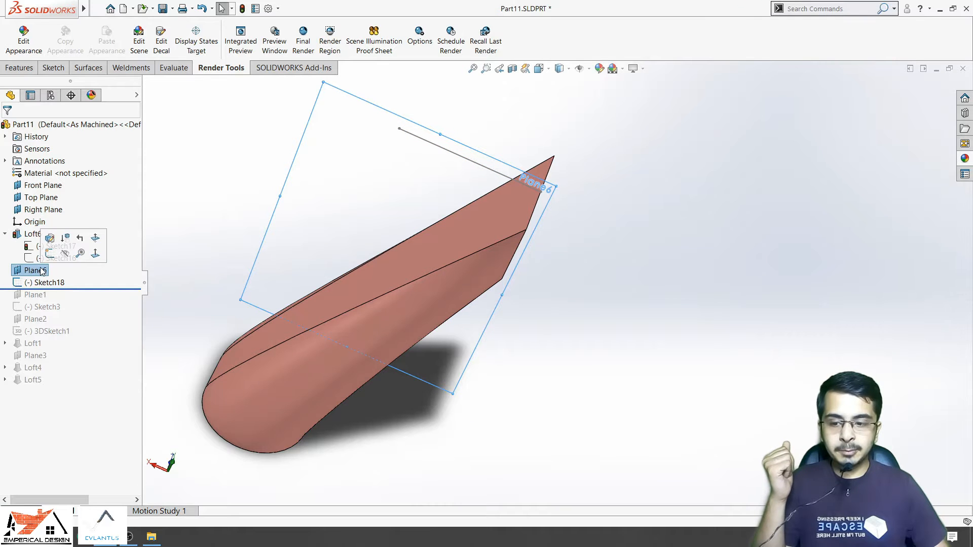
mouse_move(502, 361)
middle_mouse_down()
mouse_move(445, 398)
mouse_move(453, 278)
mouse_move(330, 287)
mouse_move(387, 278)
mouse_move(395, 191)
middle_mouse_up()
left_click(49, 282)
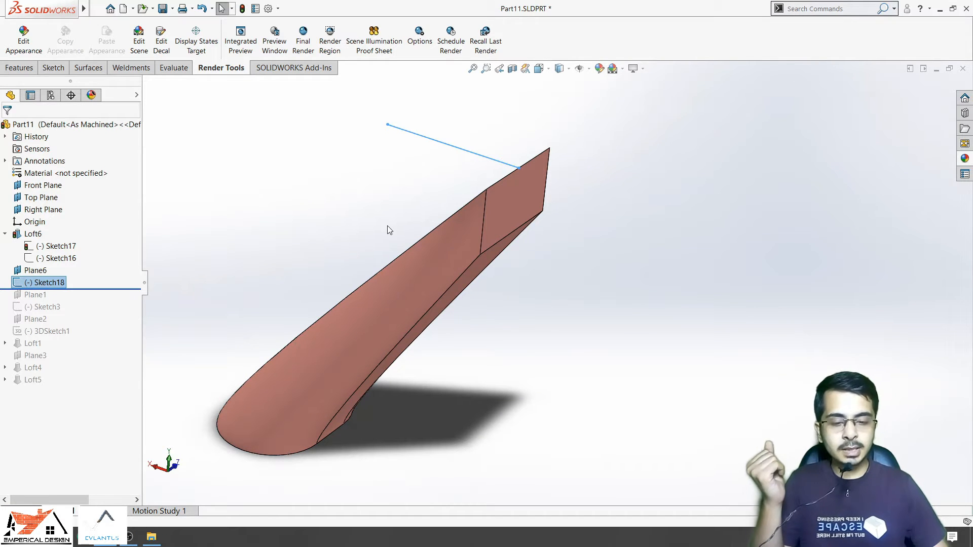
left_click(275, 268)
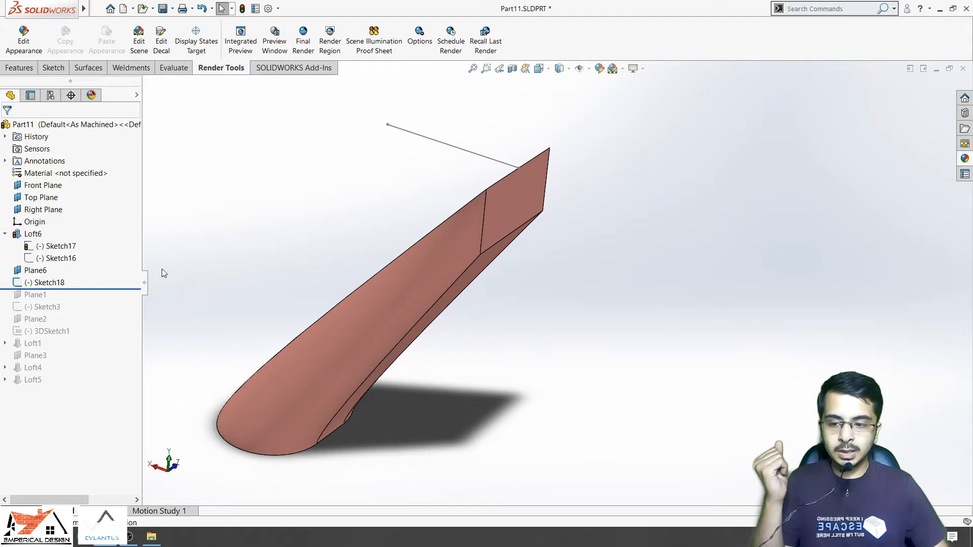
left_click(58, 246)
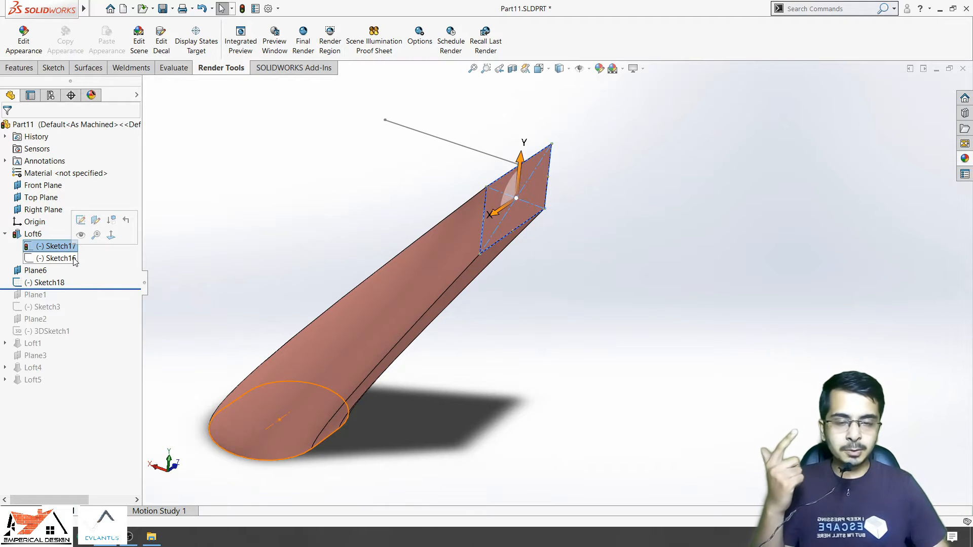
left_click(58, 258)
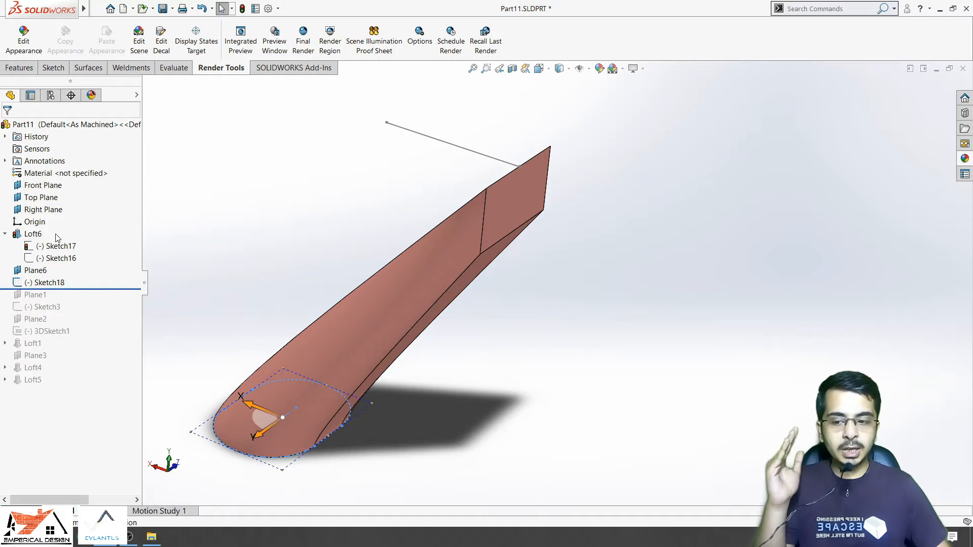
Step: Open the Loft6 feature for editing and inspect its Sketch17 and Sketch16 profiles
left_click(32, 234)
left_click(20, 67)
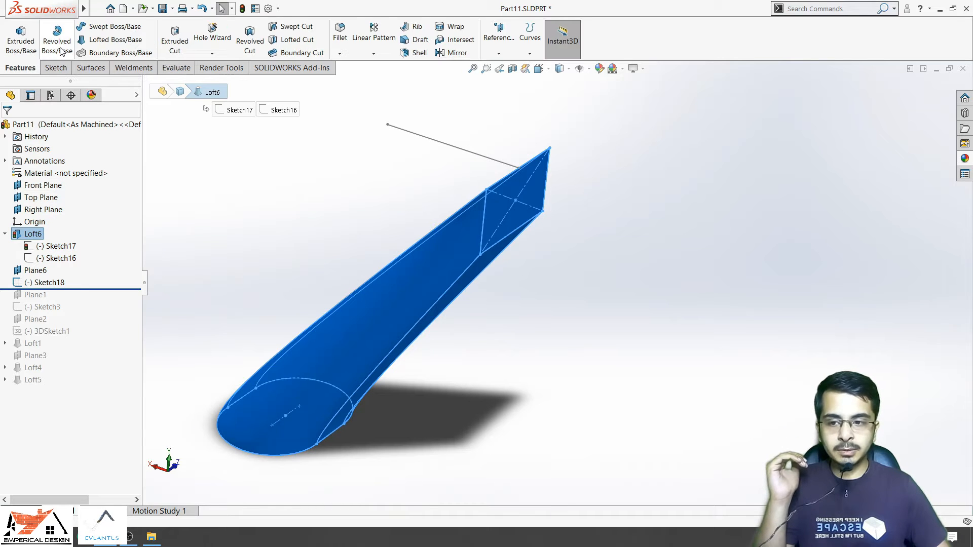
left_click(33, 234)
left_click(40, 206)
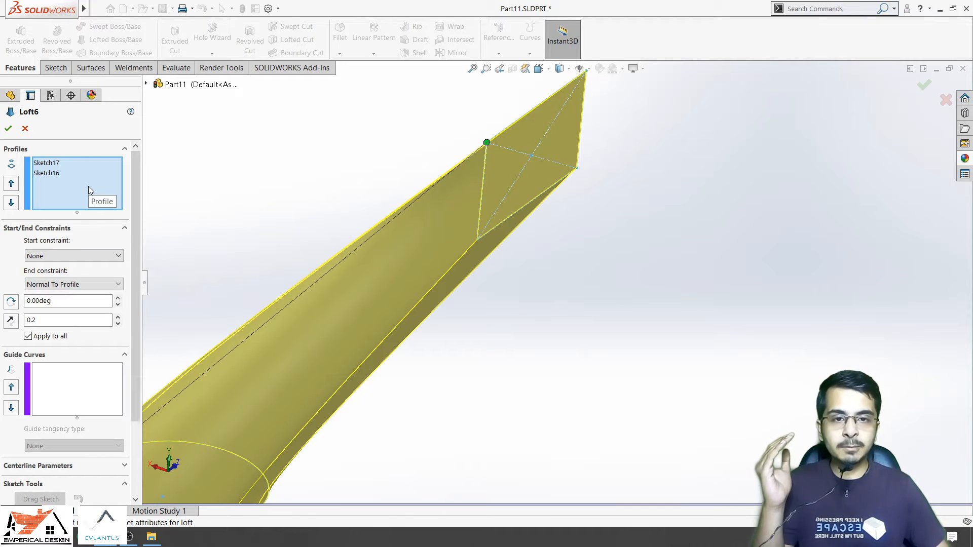
scroll(454, 237, "up", 6)
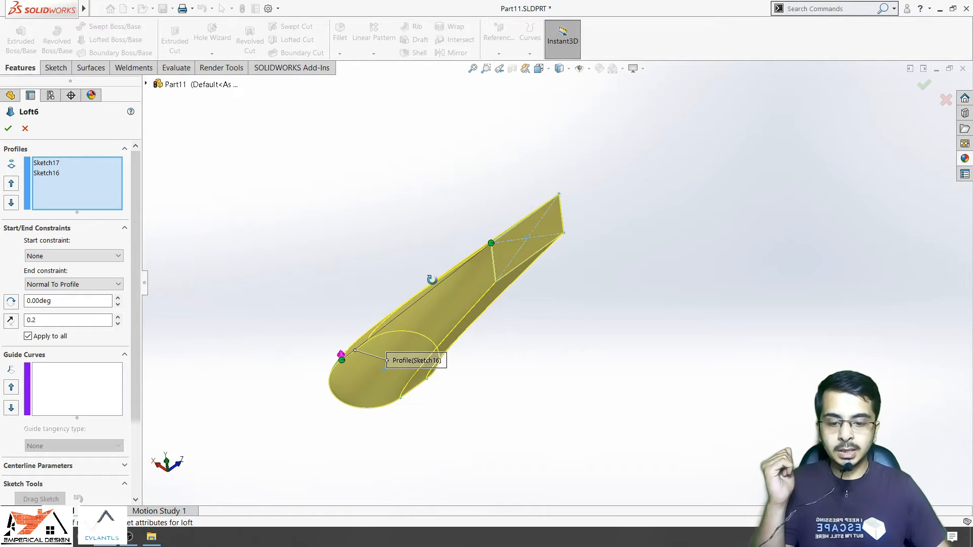
left_click(55, 165)
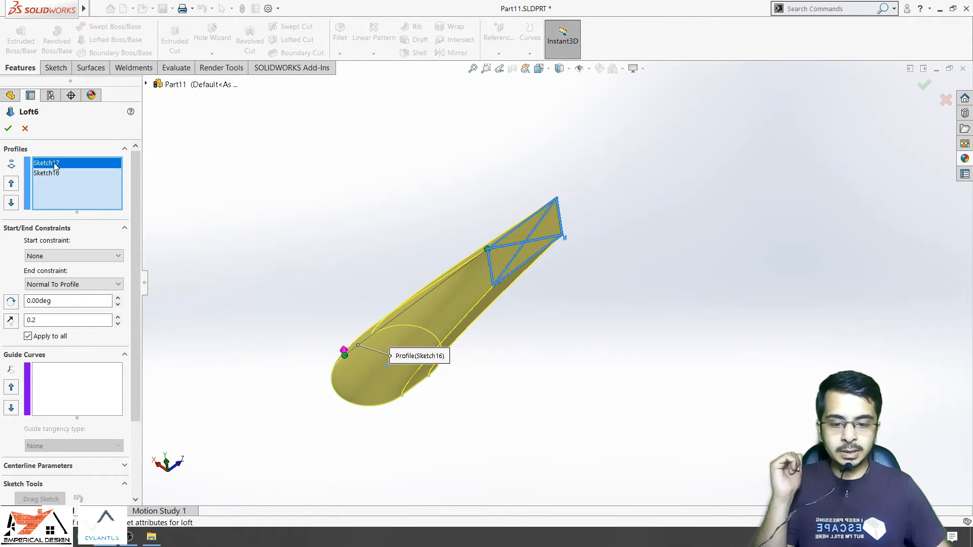
left_click(52, 174)
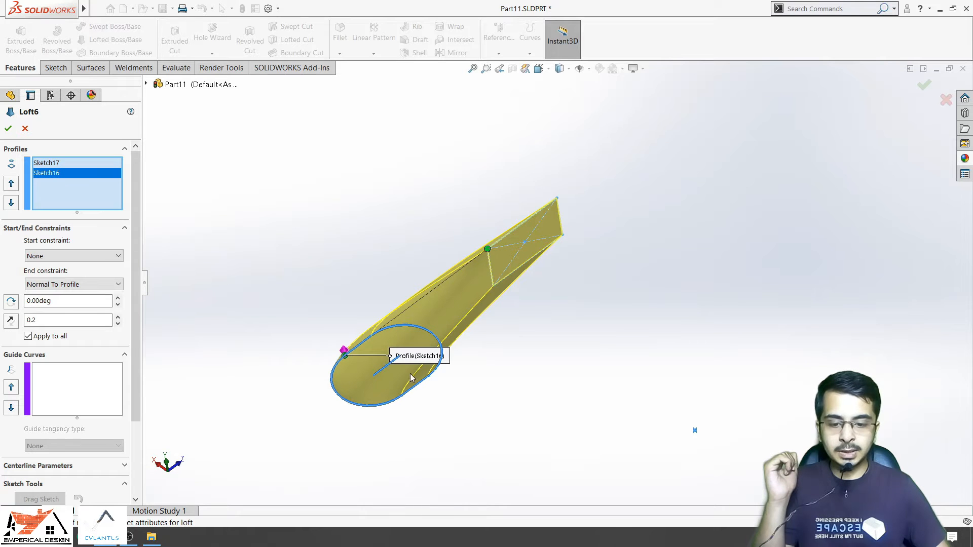
middle_click_drag(338, 311, 439, 318)
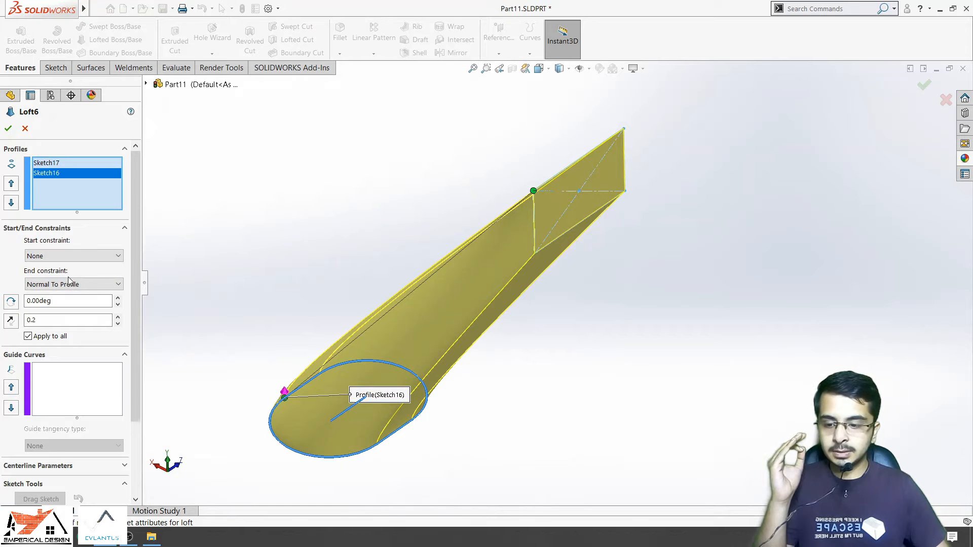
Step: Set the loft's end constraint to None and inspect the preview from different angles
scroll(70, 284, "up", 1)
scroll(70, 284, "up", 1)
middle_click_drag(394, 262, 634, 413)
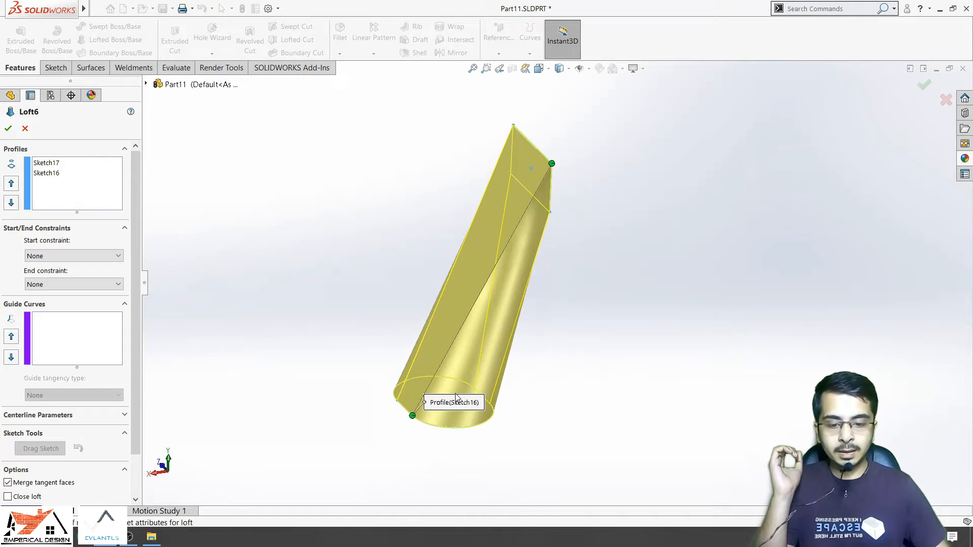
scroll(437, 406, "down", 1)
middle_click_drag(437, 406, 437, 420)
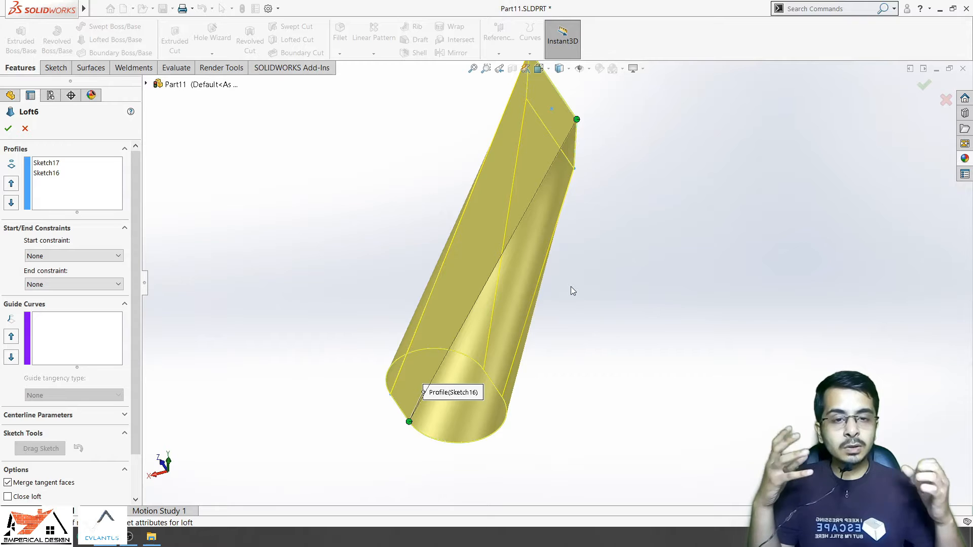
middle_click_drag(491, 366, 508, 316)
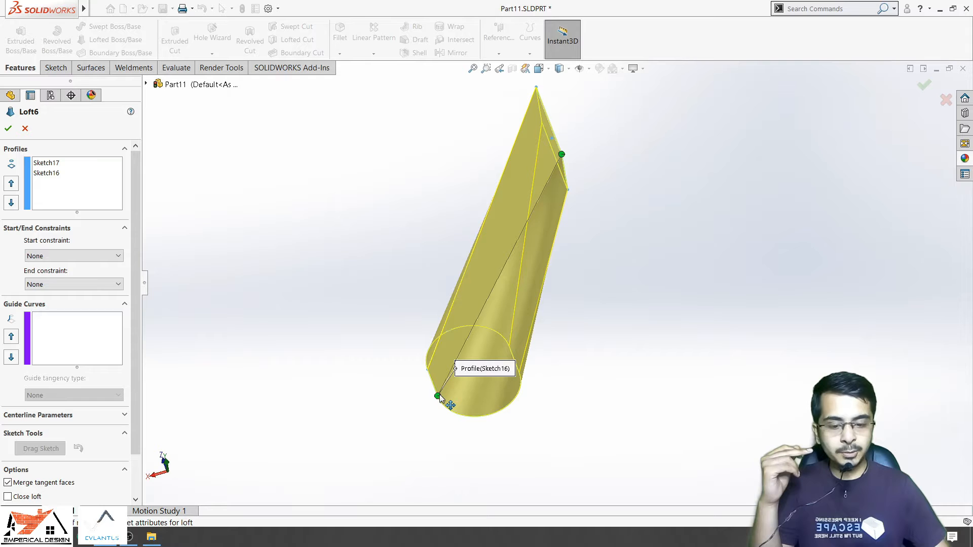
middle_click_drag(480, 346, 524, 344)
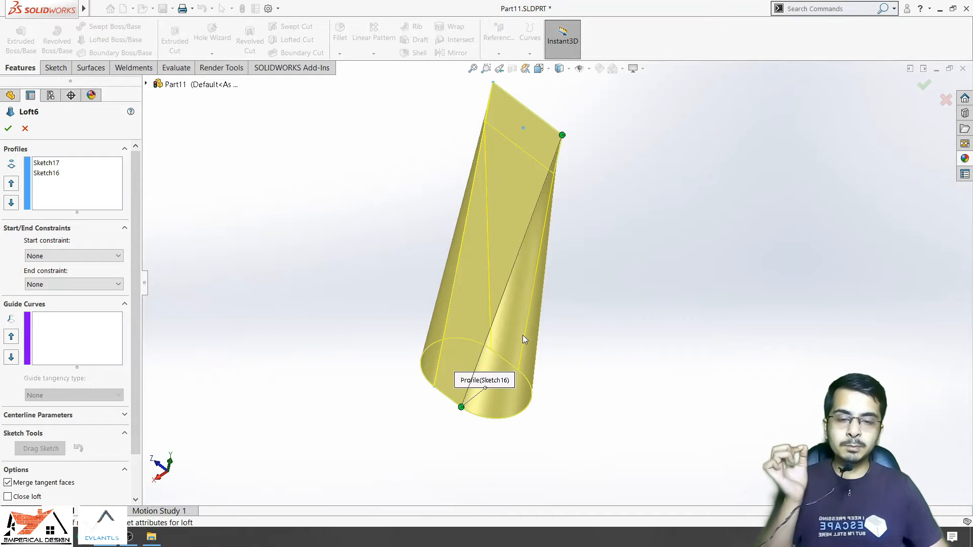
Step: Shift the loft connector's end point along the rounded edge of the Sketch16 profile
scroll(434, 413, "down", 2)
middle_click_drag(459, 423, 481, 408)
left_click_drag(482, 408, 540, 430)
scroll(576, 223, "up", 2)
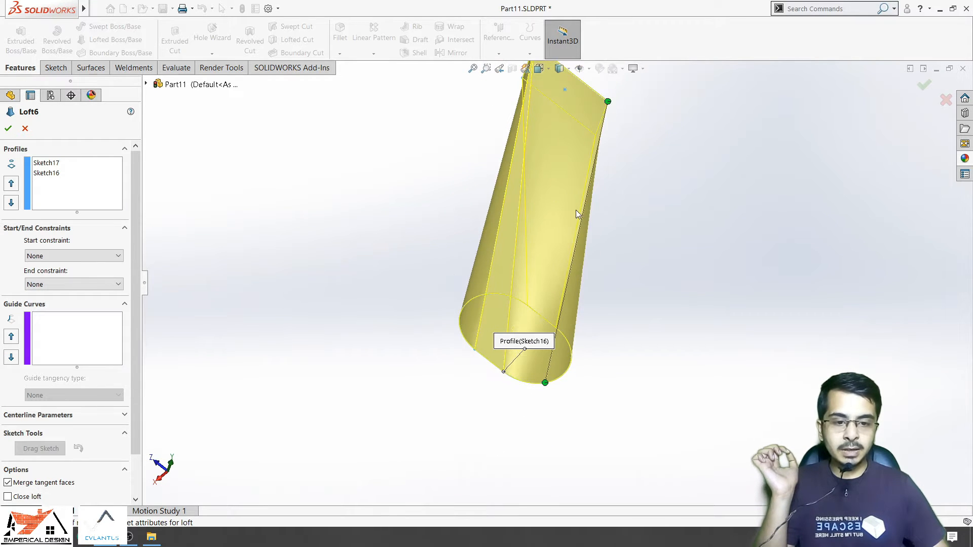
mouse_move(546, 391)
middle_mouse_down()
mouse_move(506, 400)
mouse_move(551, 391)
mouse_move(542, 404)
middle_mouse_up()
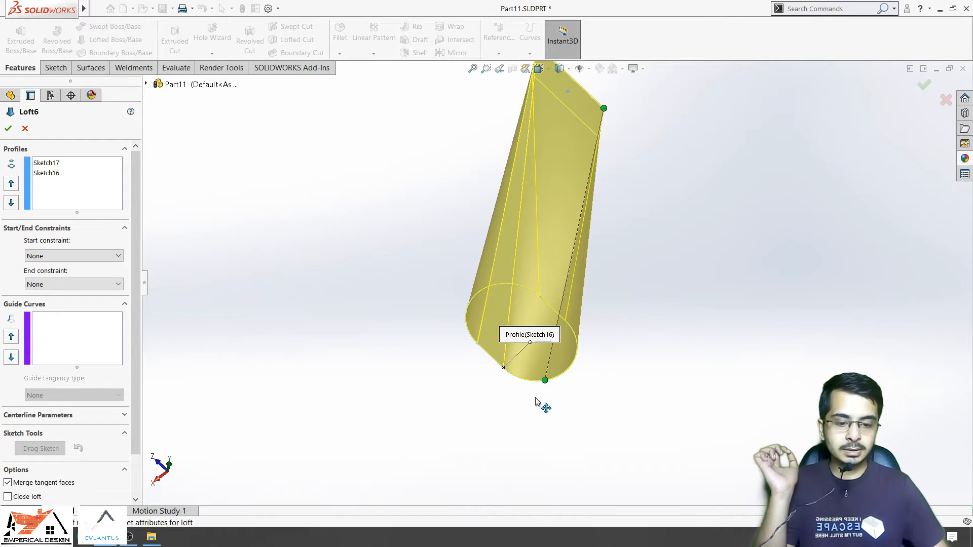
Step: Show all connectors on the loft preview and inspect how they join the two profiles
right_click(782, 147)
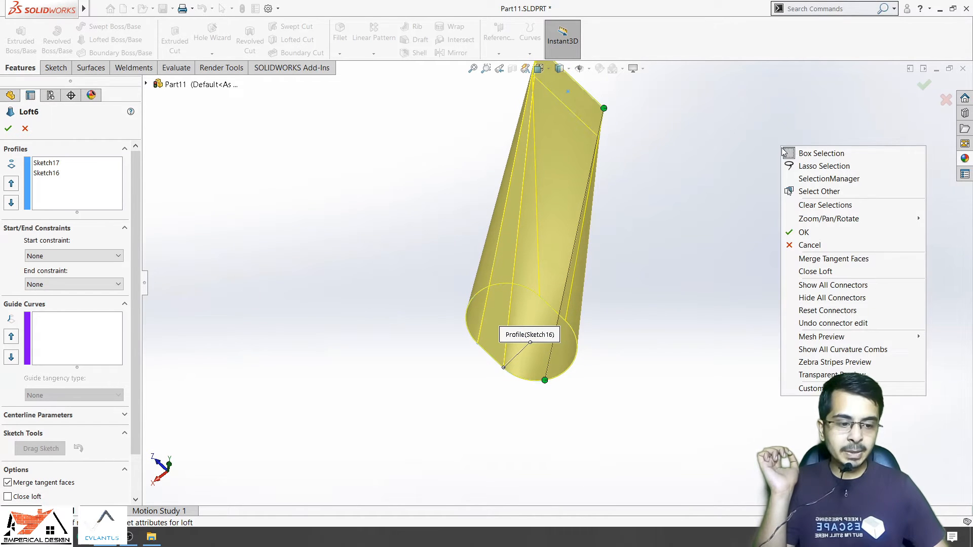
left_click(826, 286)
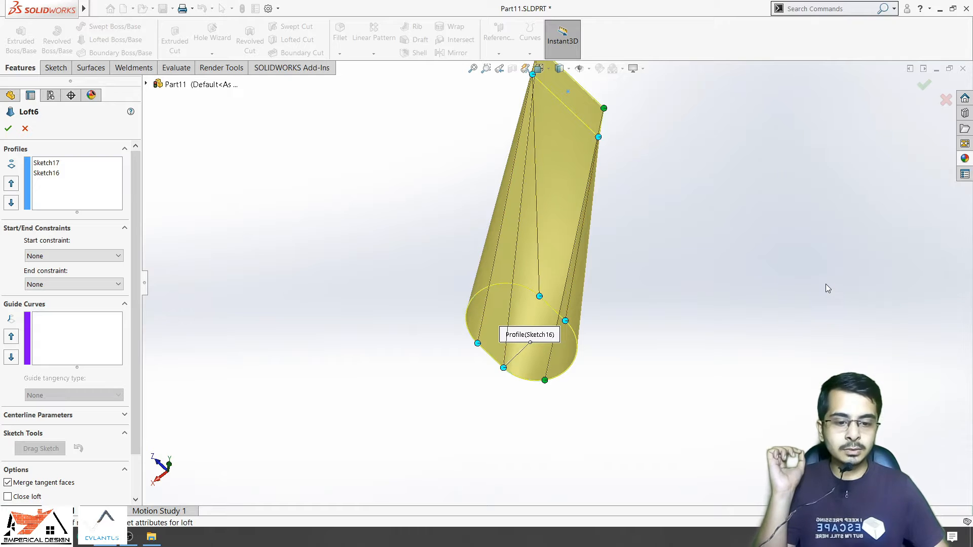
middle_click_drag(597, 197, 560, 191)
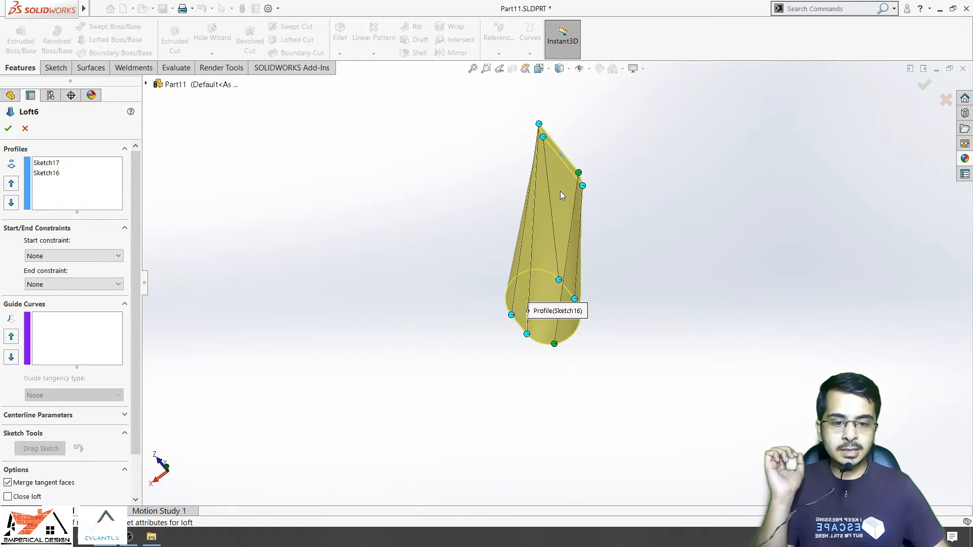
scroll(561, 191, "down", 2)
Step: Reset the loft connectors to their default positions
right_click(720, 242)
left_click(752, 379)
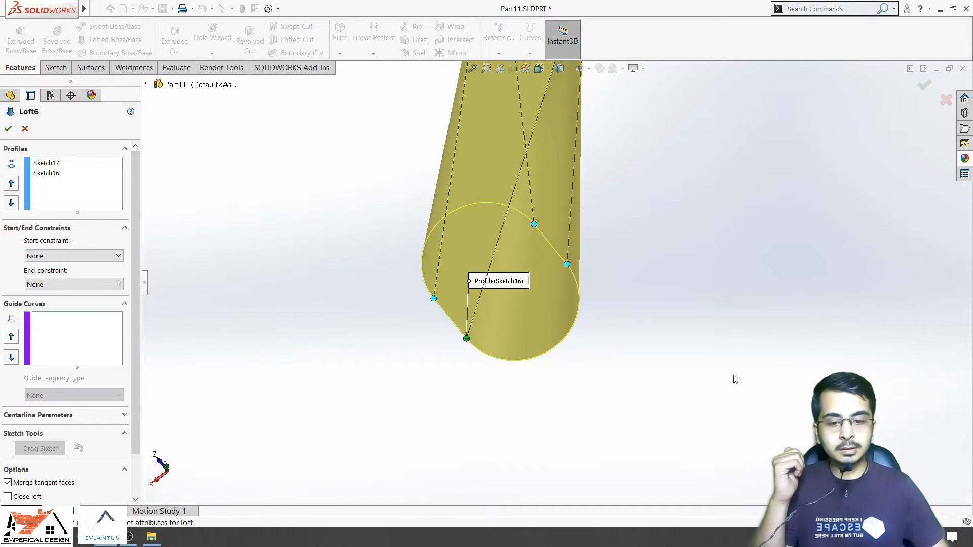
right_click(705, 209)
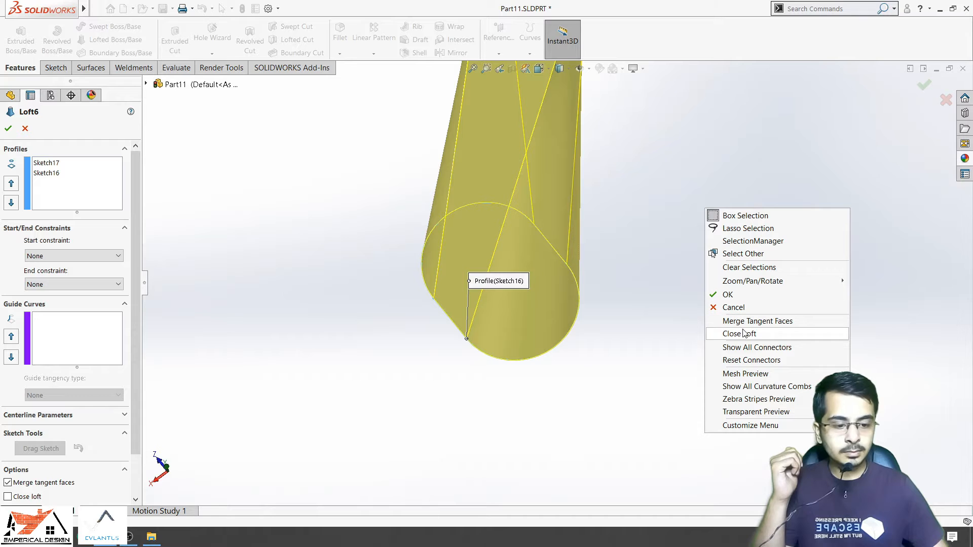
left_click(745, 361)
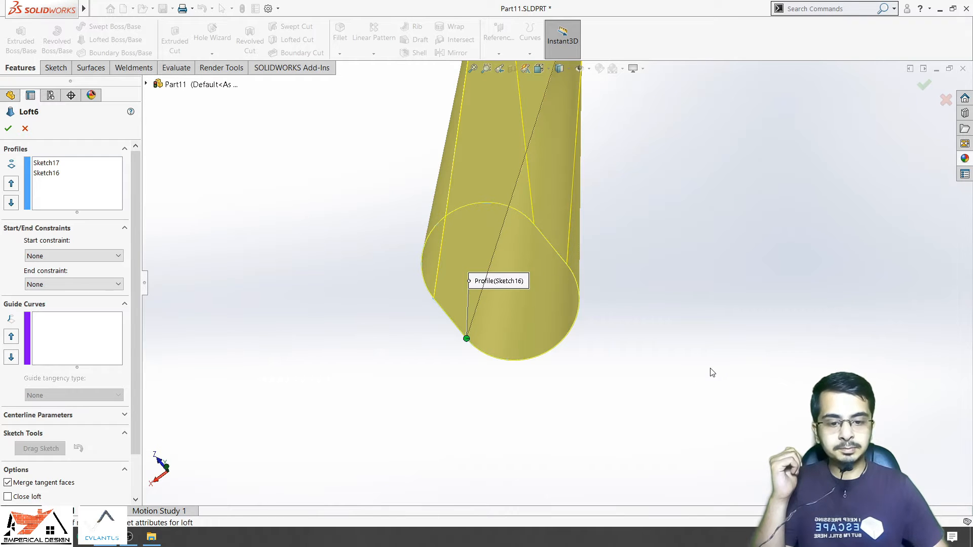
Step: Move the connector's Sketch16 end point to the opposite end of the profile's rounded arc
scroll(594, 154, "up", 3)
middle_click_drag(595, 154, 537, 453)
scroll(536, 452, "down", 2)
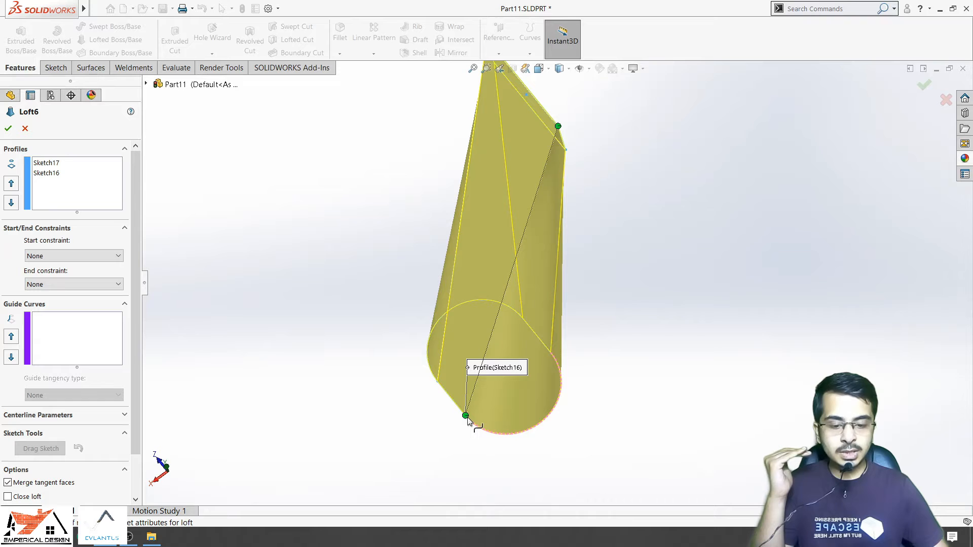
left_click_drag(465, 415, 532, 427)
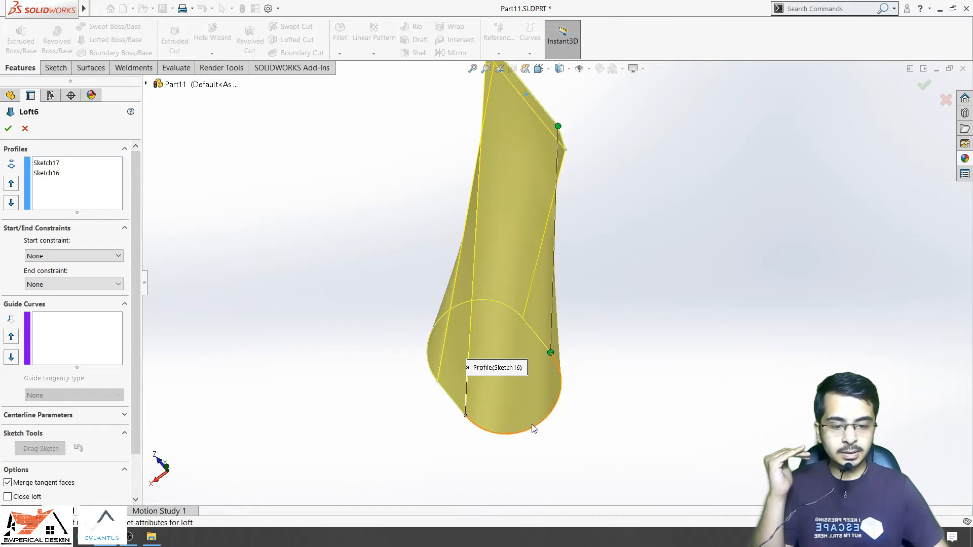
middle_click_drag(586, 360, 621, 352)
Step: Undo the last connector edit on the loft
right_click(669, 234)
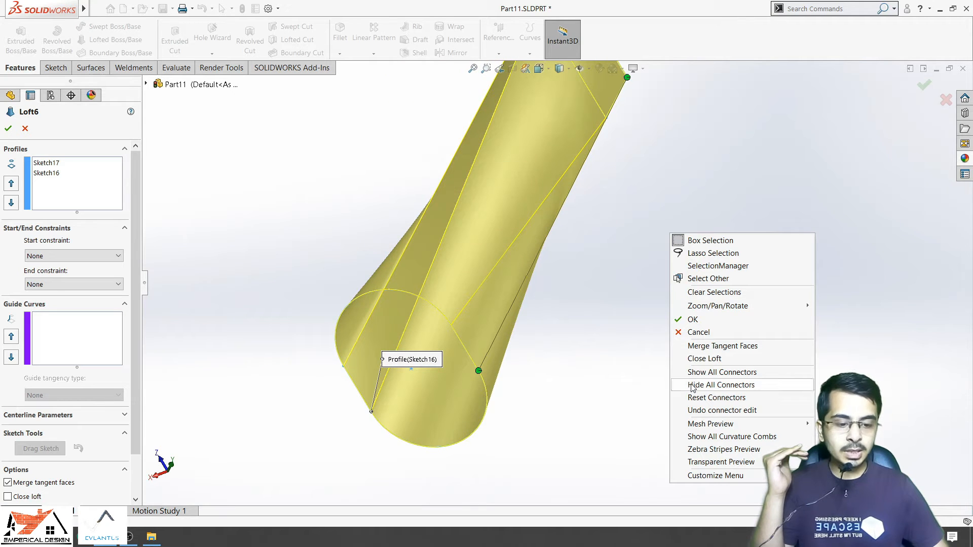
left_click(723, 412)
middle_click_drag(701, 375, 643, 345)
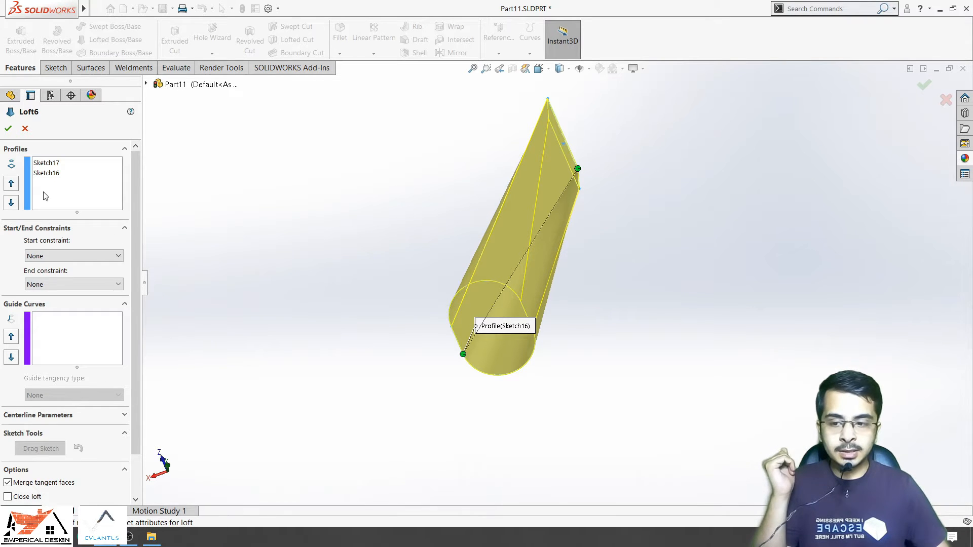
Step: Review both loft profiles, set the start constraint to Normal To Profile, and inspect the bend at the Sketch17 end
left_click(47, 166)
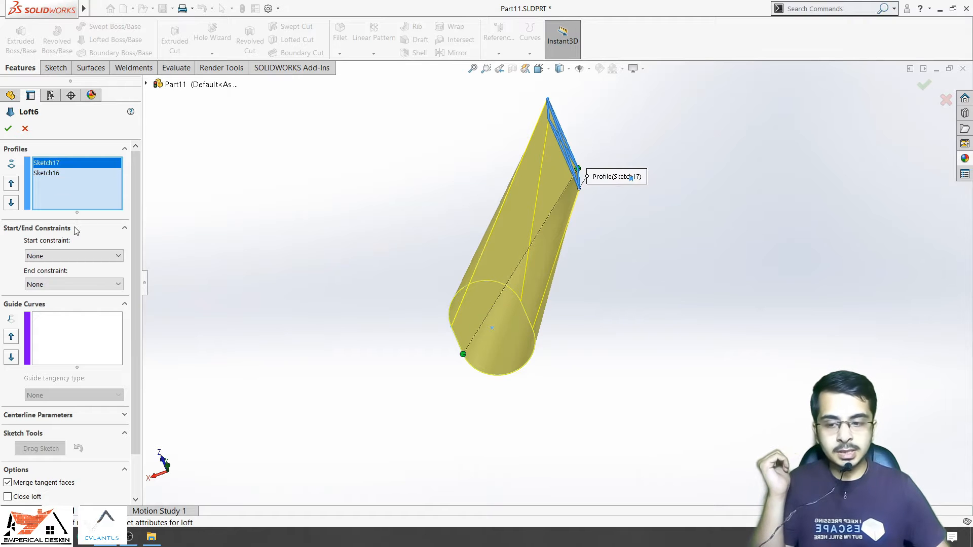
left_click(55, 175)
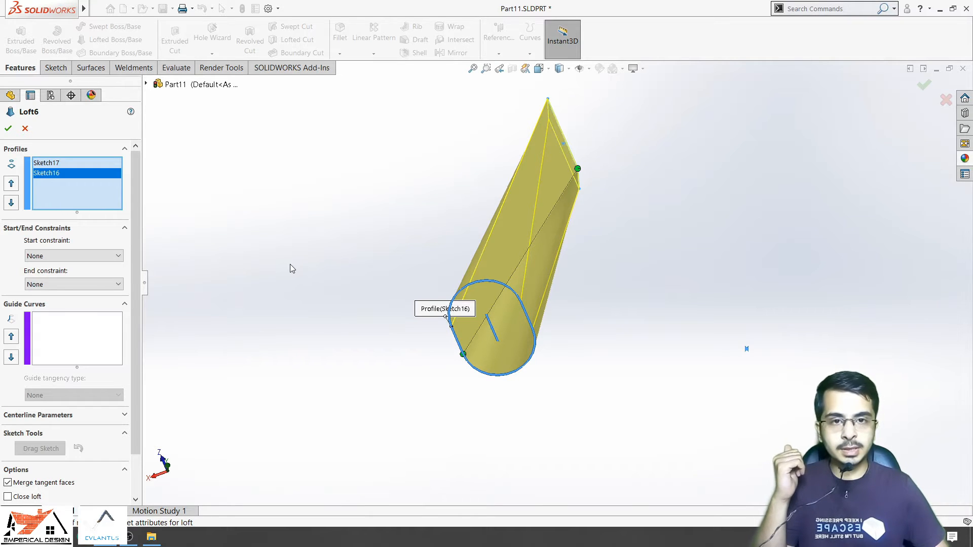
left_click(102, 257)
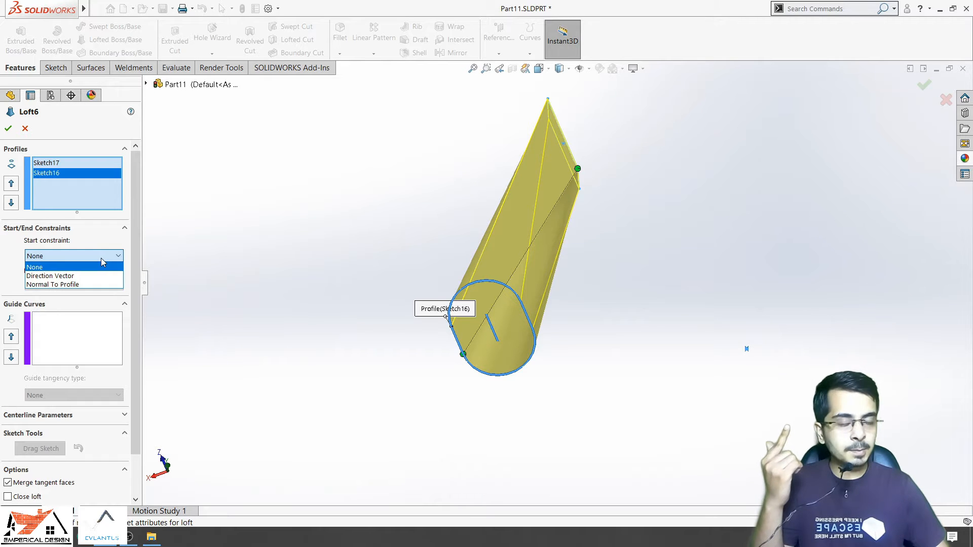
left_click(99, 286)
middle_click_drag(538, 174, 582, 131)
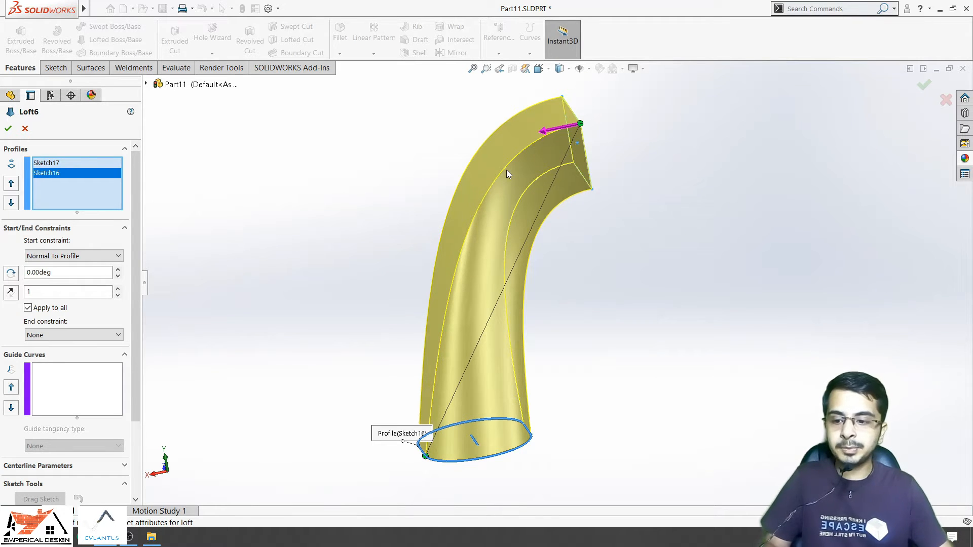
middle_click_drag(339, 226, 445, 319)
scroll(525, 107, "down", 5)
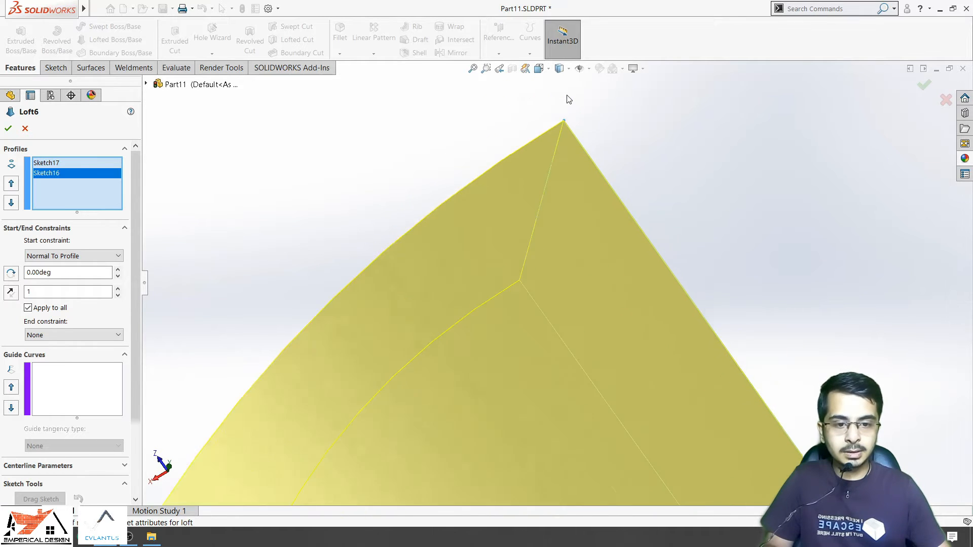
Step: Set the start tangent length of the Sketch17 profile to 0.1
scroll(539, 302, "up", 3)
middle_click_drag(539, 302, 551, 321)
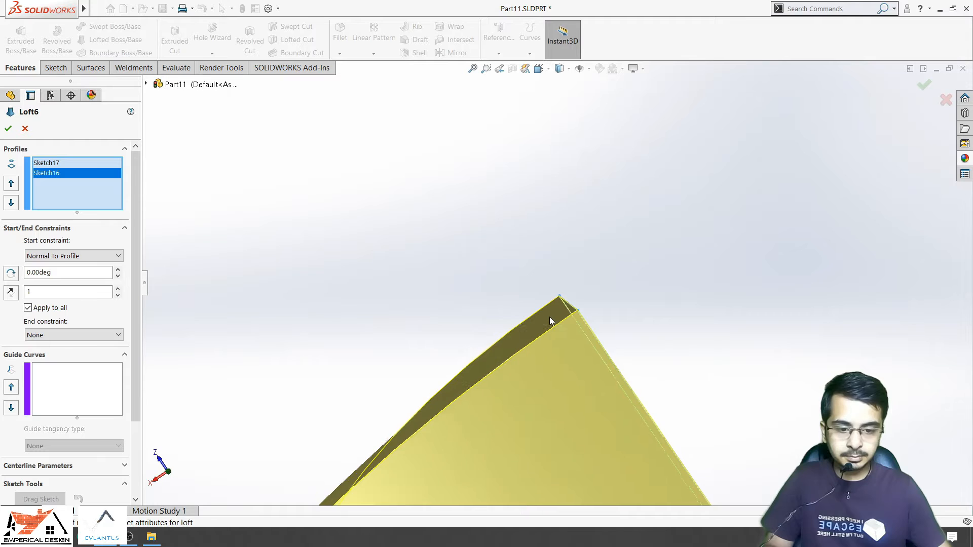
scroll(552, 329, "down", 5)
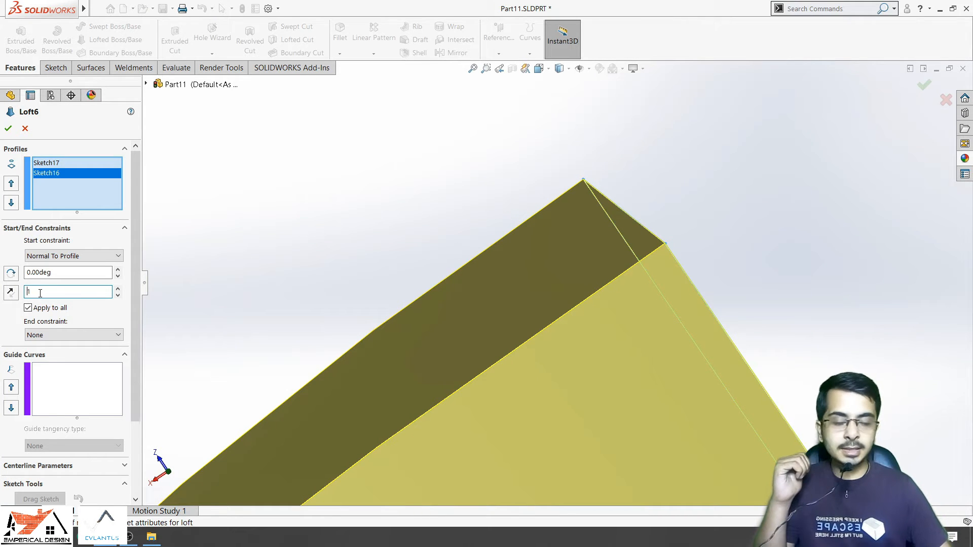
scroll(259, 261, "down", 5)
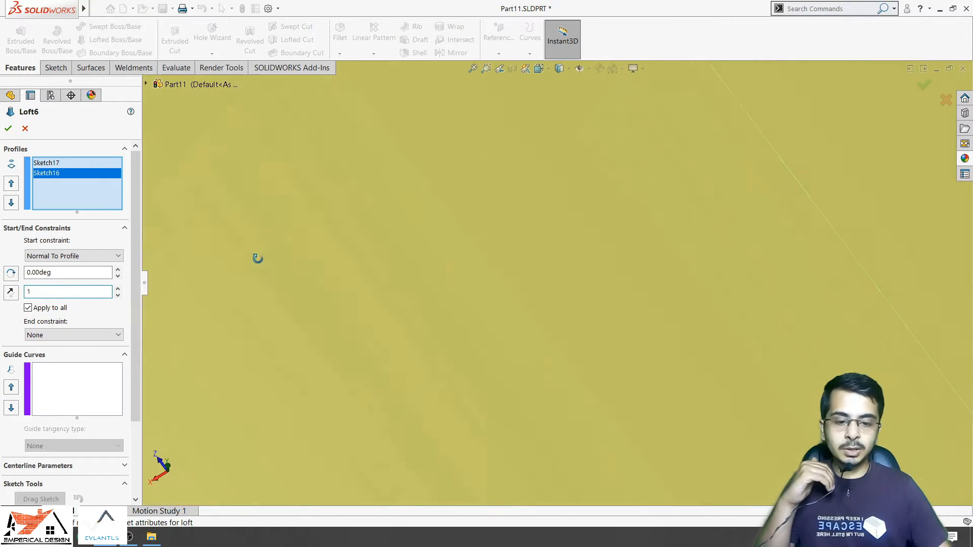
scroll(260, 267, "up", 5)
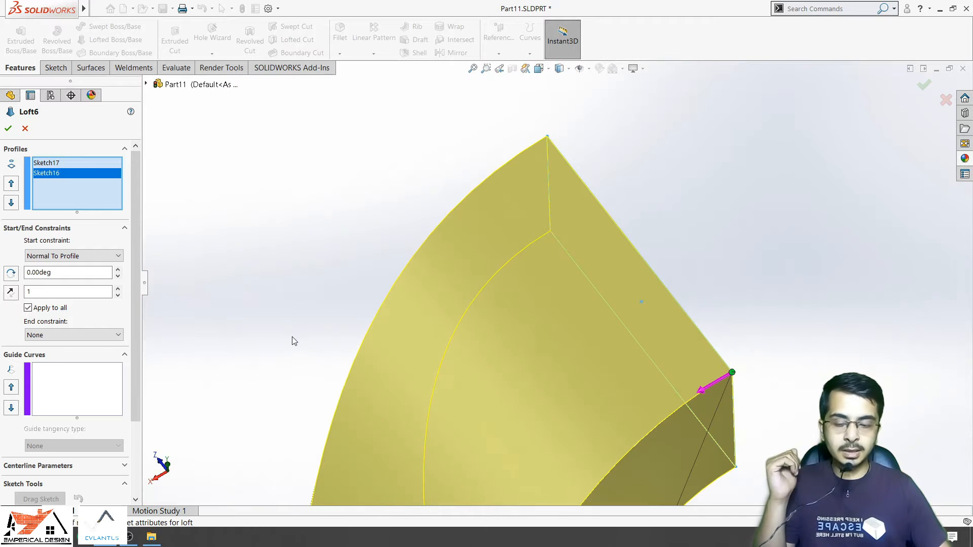
left_click(26, 291)
type(".")
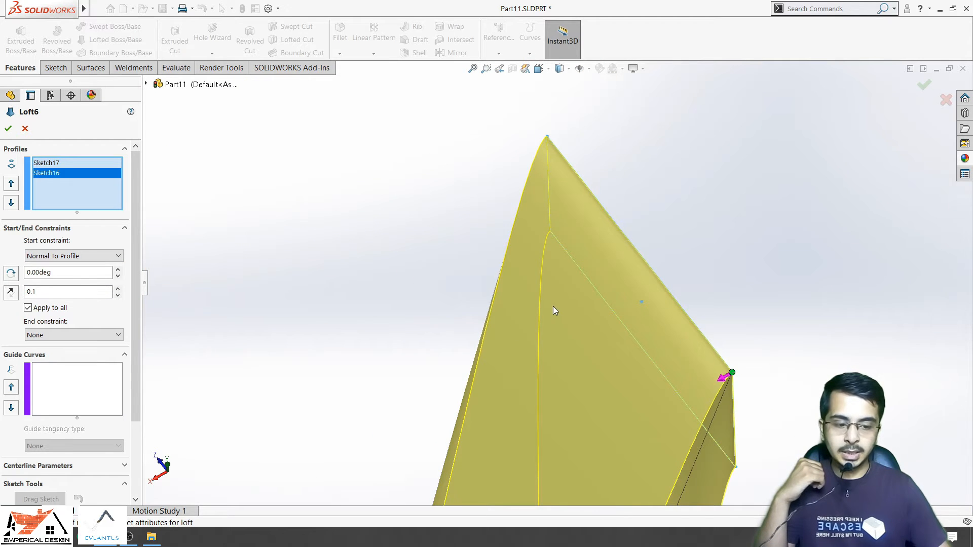
Step: Inspect the tightened bend at the Sketch17 end and set the start draft angle to 2 degrees
scroll(566, 302, "up", 4)
middle_click_drag(567, 302, 559, 353)
scroll(562, 225, "down", 5)
scroll(563, 225, "down", 4)
scroll(555, 291, "up", 6)
scroll(560, 354, "down", 6)
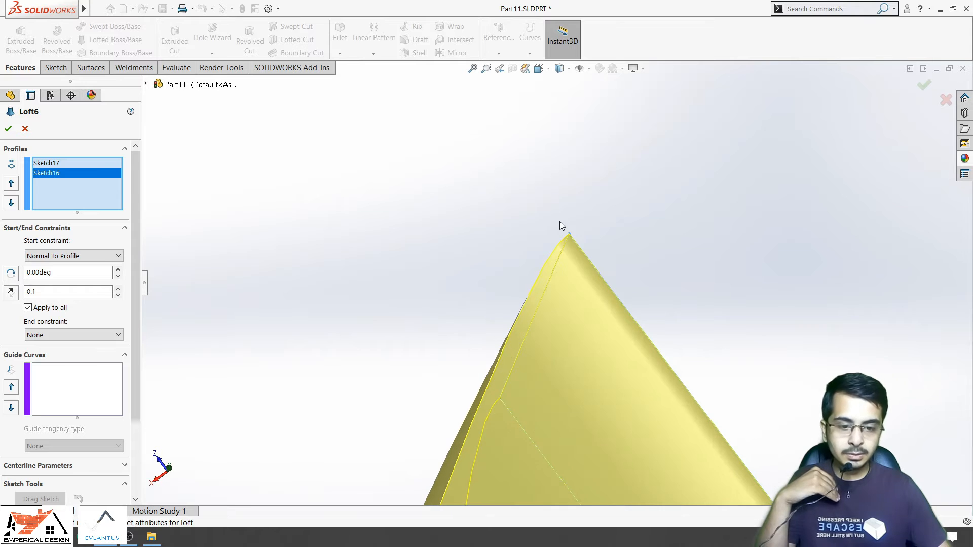
left_click(117, 269)
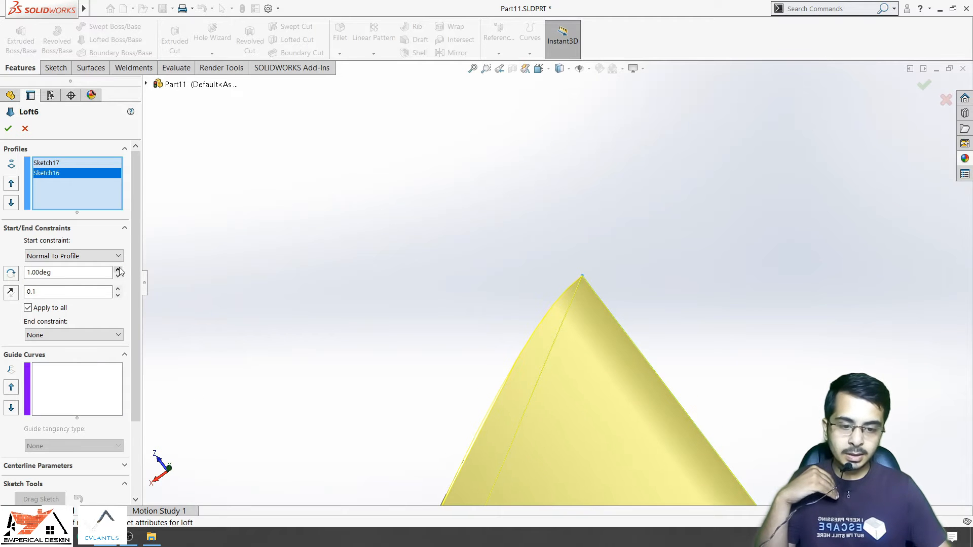
scroll(583, 329, "down", 3)
left_click(118, 269)
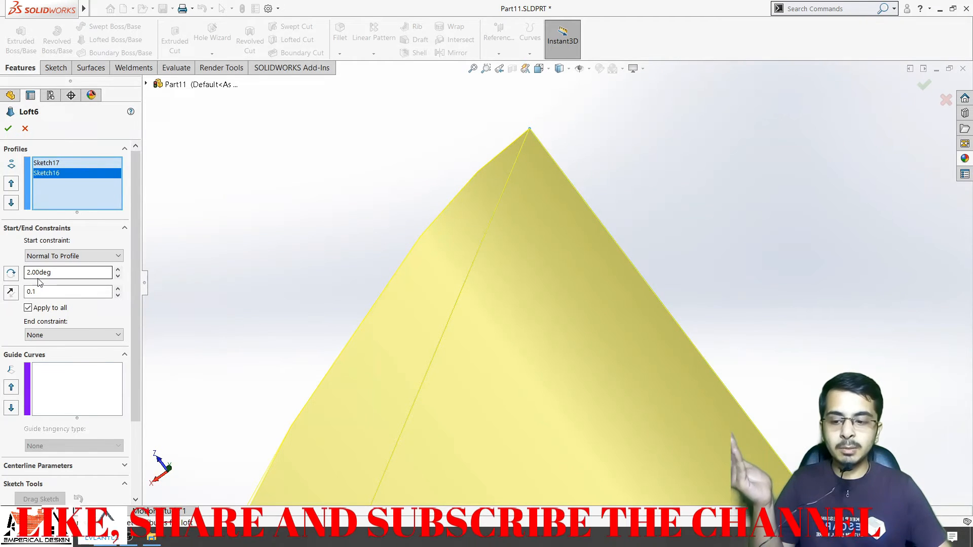
Step: Reverse the start draft angle direction back and forth to compare both shapes
left_click(11, 274)
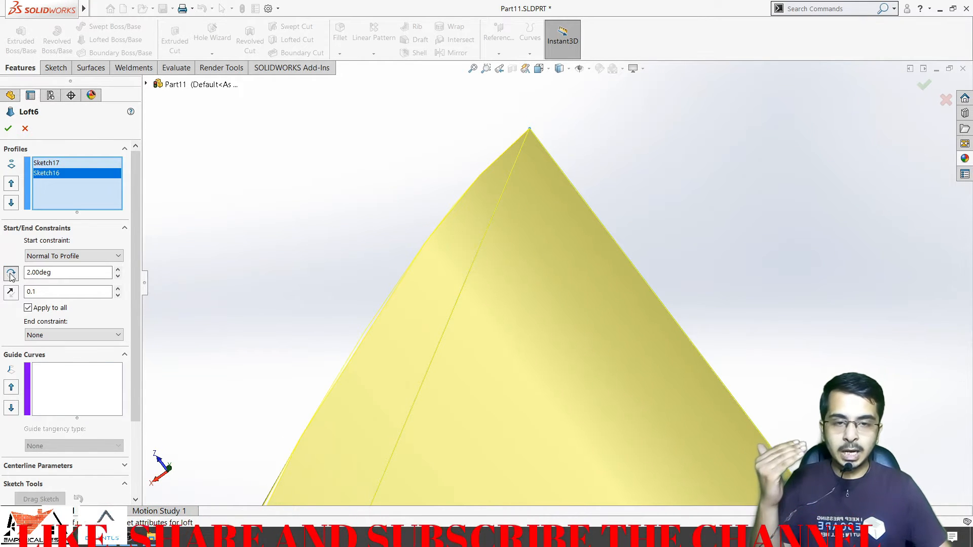
left_click(11, 276)
left_click(11, 276)
left_click(11, 276)
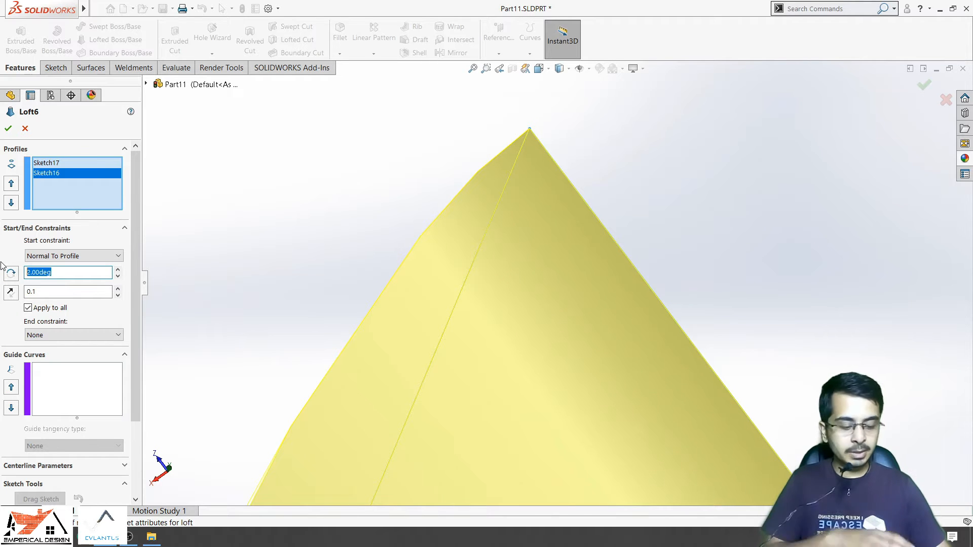
Step: Set the start draft angle to 0 degrees and the start tangent length to 1
type("0")
left_click(44, 292)
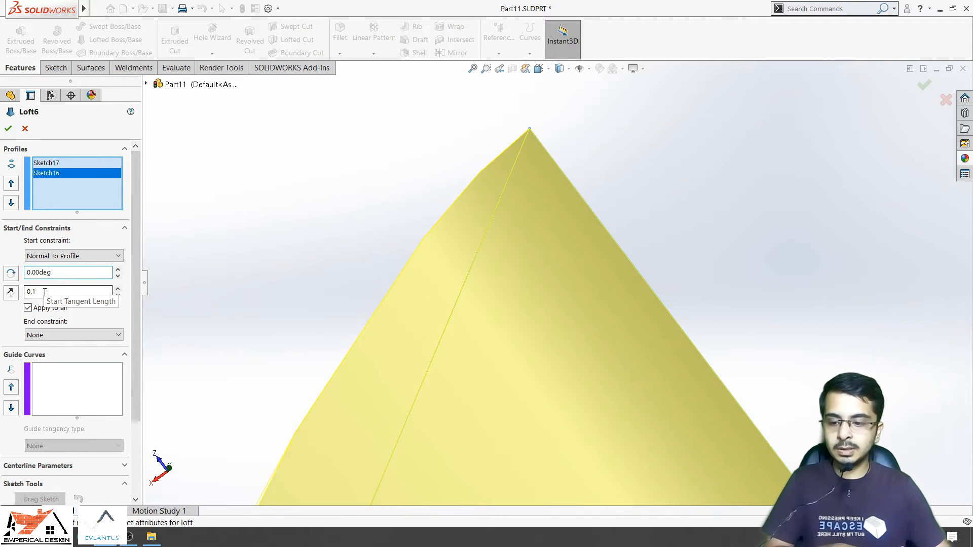
left_click_drag(44, 291, 7, 299)
type("1")
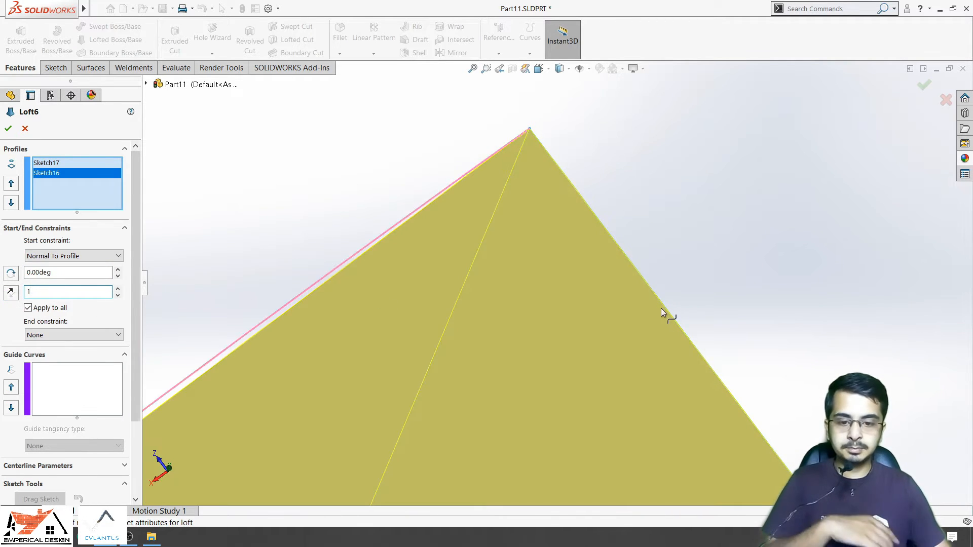
scroll(661, 313, "up", 15)
scroll(534, 370, "down", 4)
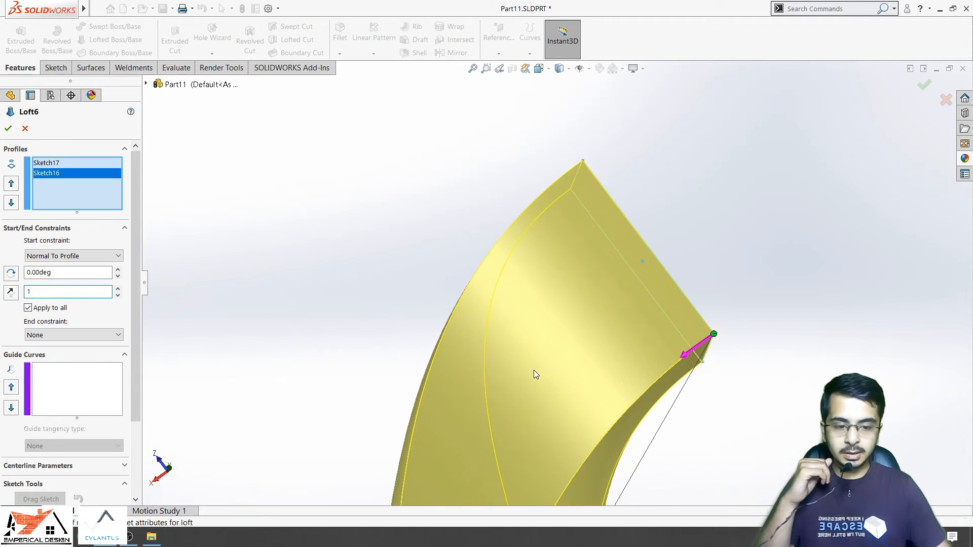
middle_click_drag(534, 370, 524, 278)
scroll(525, 279, "up", 4)
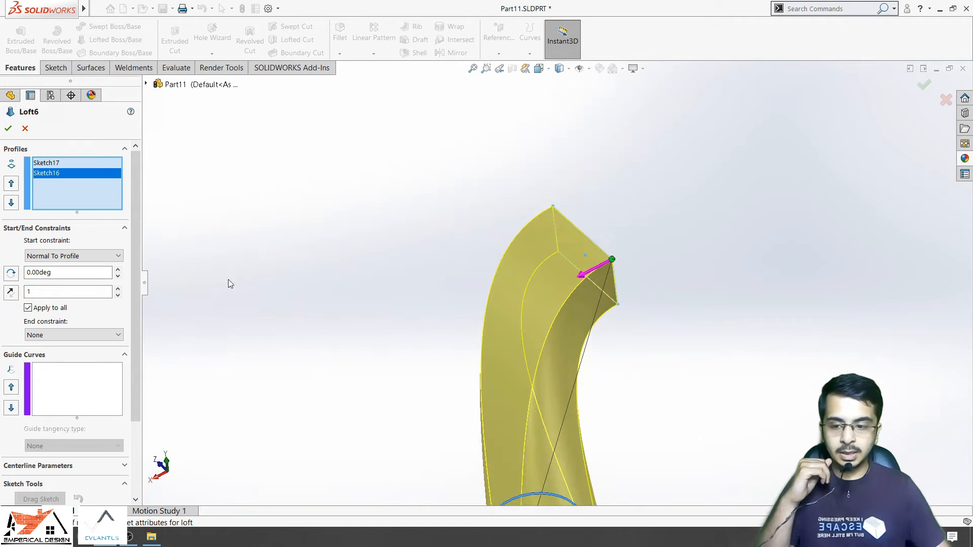
Step: Turn off Apply to all for the start constraint and set the uppermost Sketch17 corner's tangent length to 0.1
left_click(43, 309)
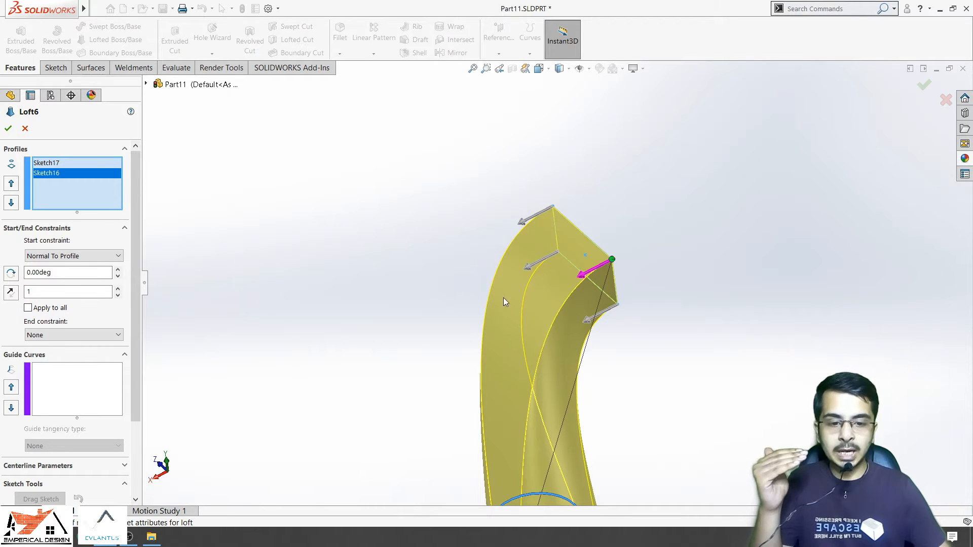
scroll(612, 289, "down", 3)
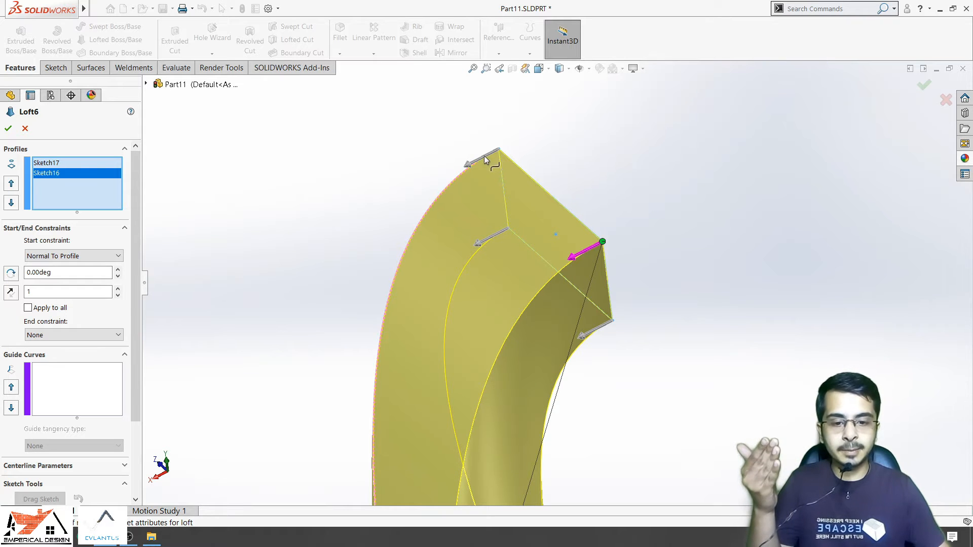
left_click(469, 164)
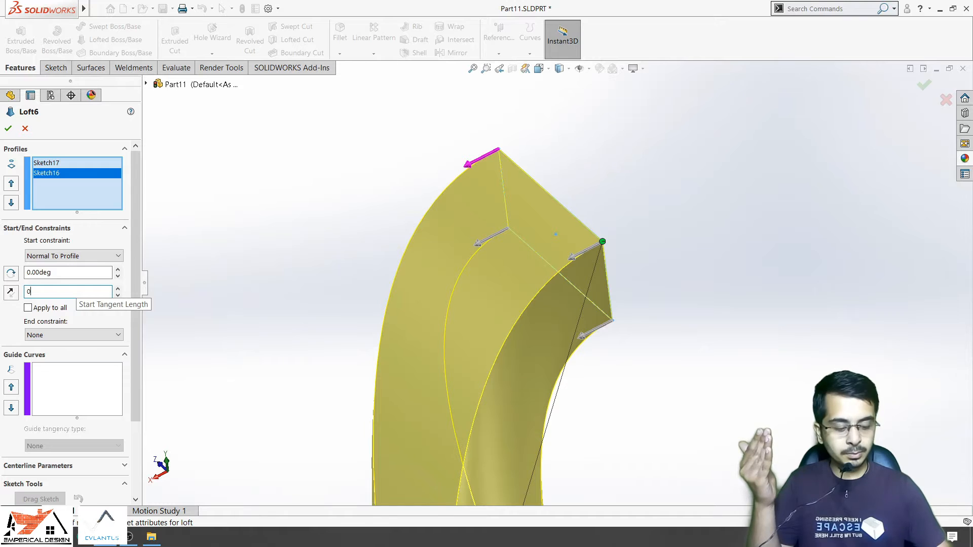
key("Return")
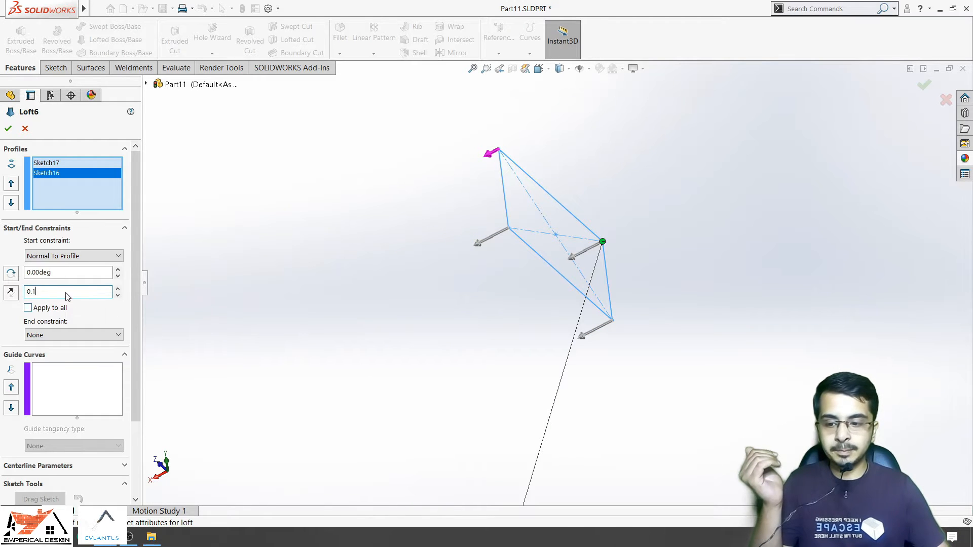
Step: Set the tangent length of the Sketch17 corner directly below the uppermost one to 0.1 and inspect the uneven bend
left_click(477, 247)
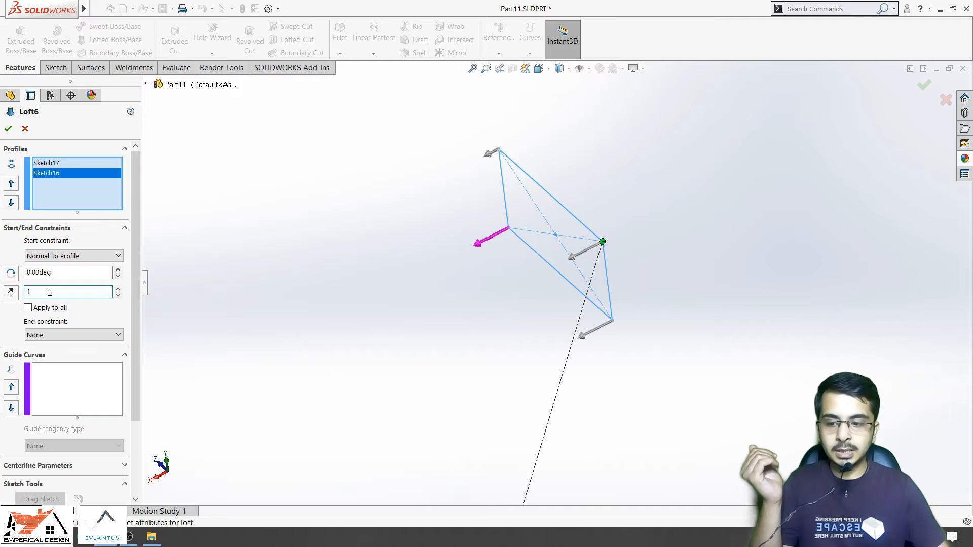
left_click_drag(48, 292, 1, 299)
type("0.1")
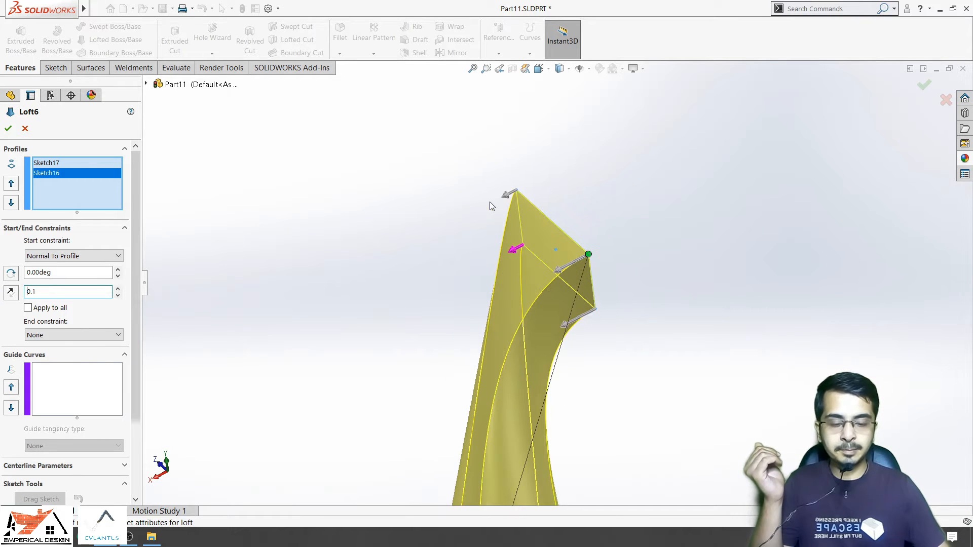
middle_click_drag(466, 210, 516, 275)
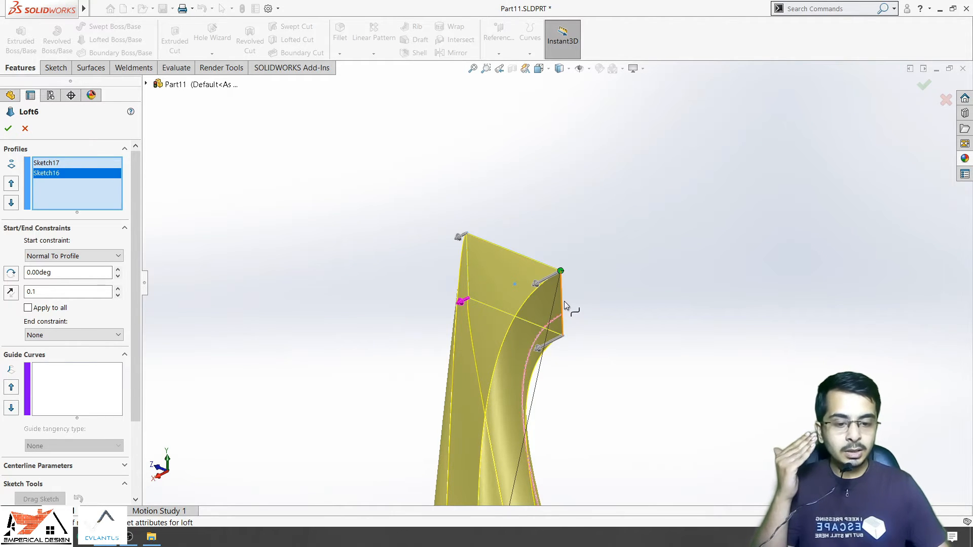
middle_click_drag(494, 264, 522, 297)
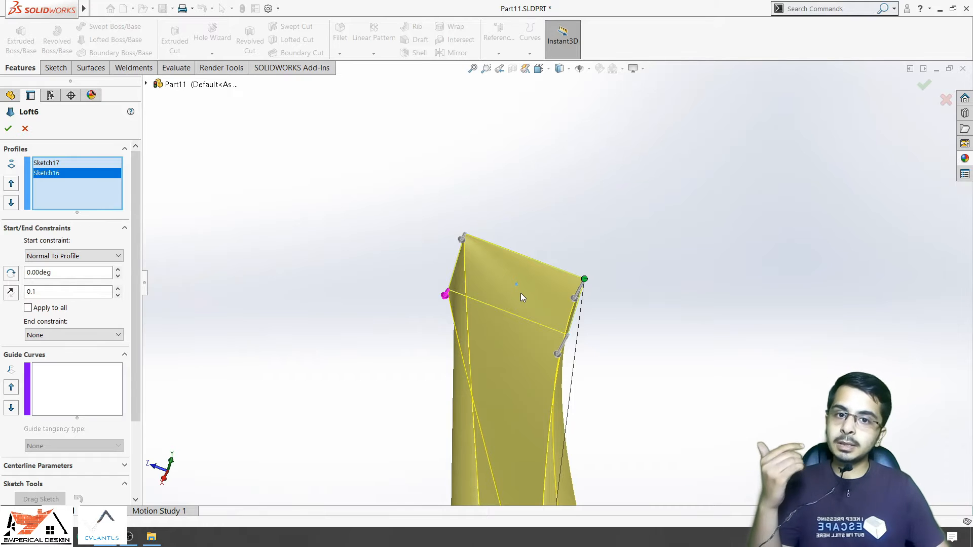
Step: Turn Apply to all back on for the start constraint and set its tangent length to 1
left_click(27, 307)
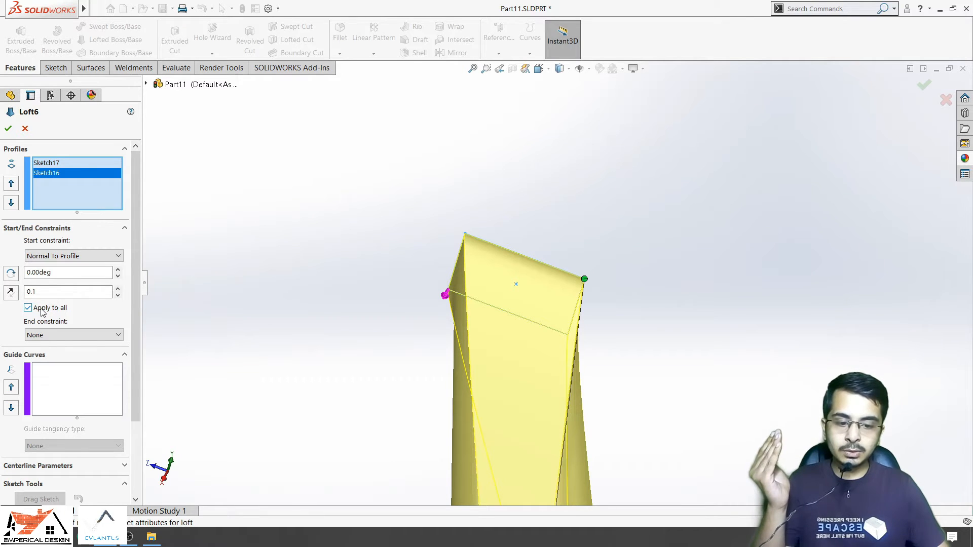
type("1")
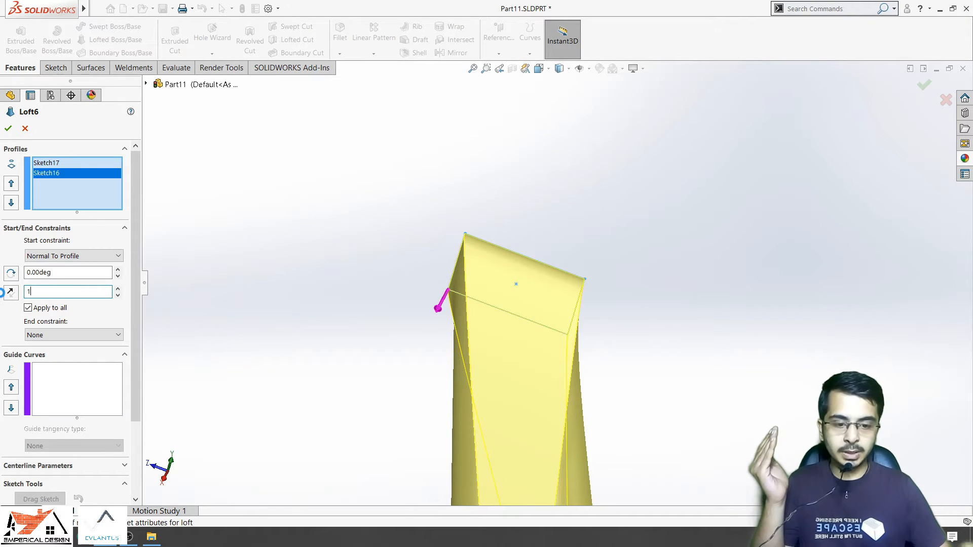
middle_click_drag(432, 336, 380, 294)
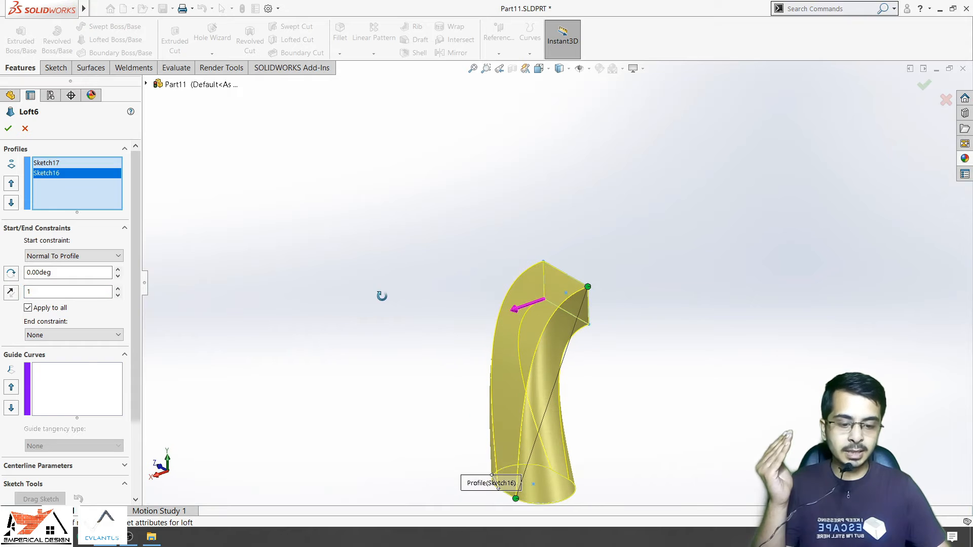
Step: Set the end constraint to Normal To Profile and inspect the loft at the Sketch16 end
left_click(100, 335)
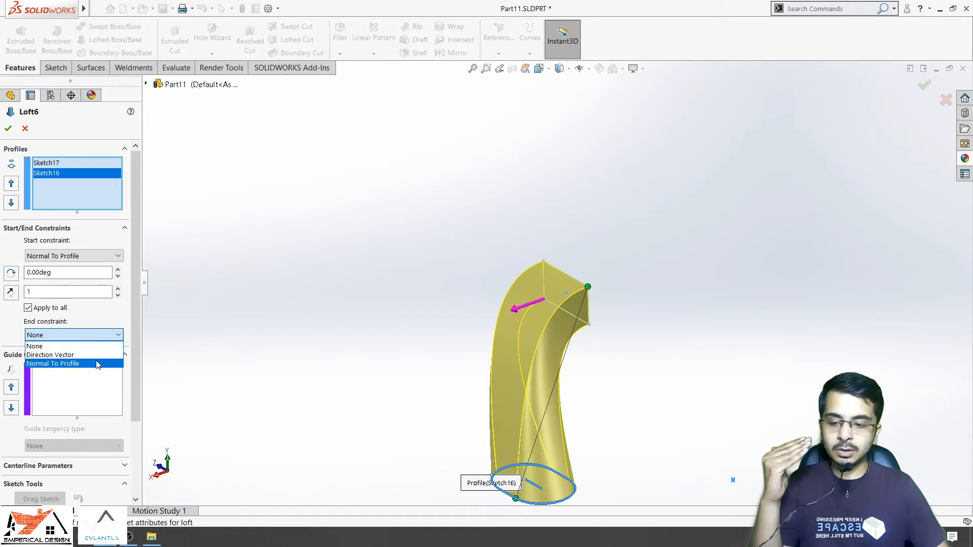
left_click(93, 363)
middle_click_drag(427, 445, 401, 341)
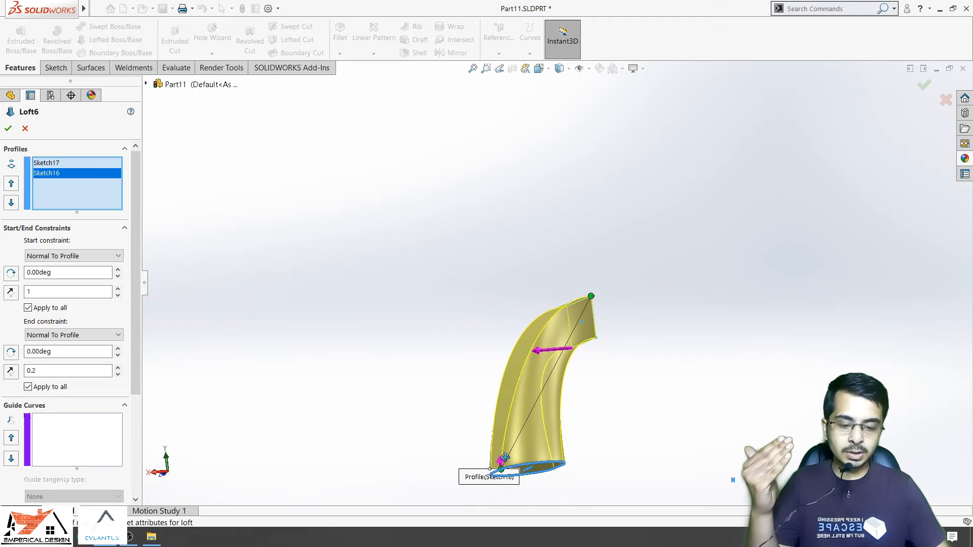
scroll(502, 482, "down", 6)
middle_click_drag(574, 351, 568, 419)
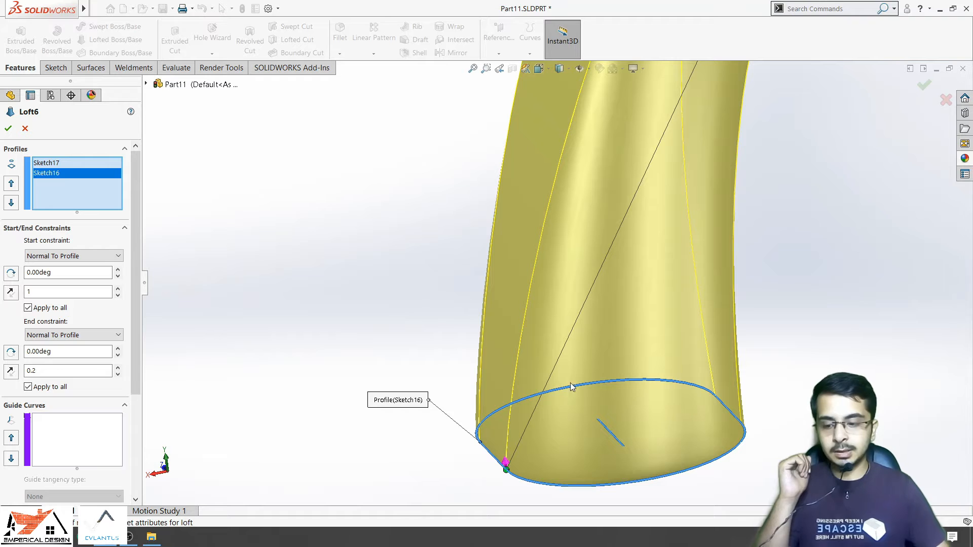
Step: Set the end tangent length at the Sketch16 profile to 1
left_click(48, 372)
double_click(48, 373)
type("1")
scroll(518, 325, "up", 6)
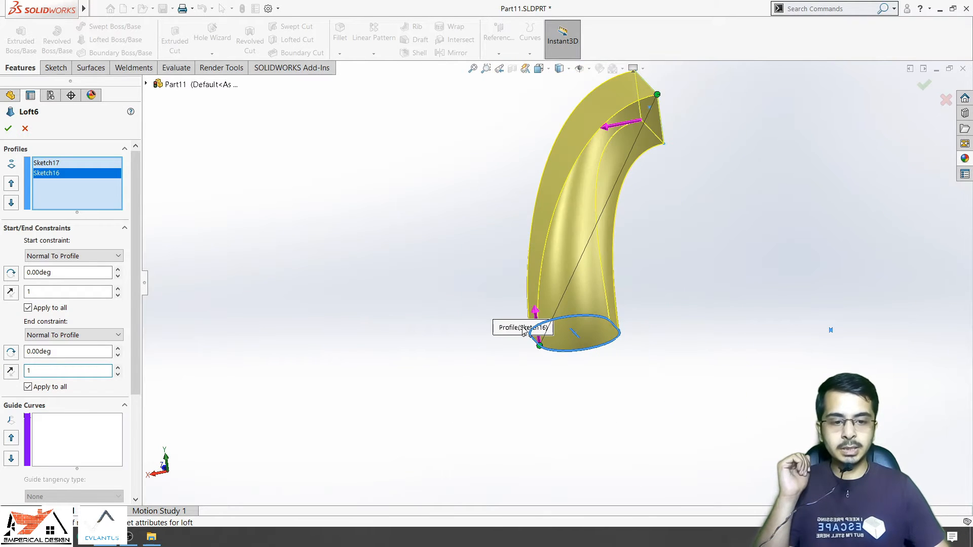
middle_click_drag(568, 274, 512, 317)
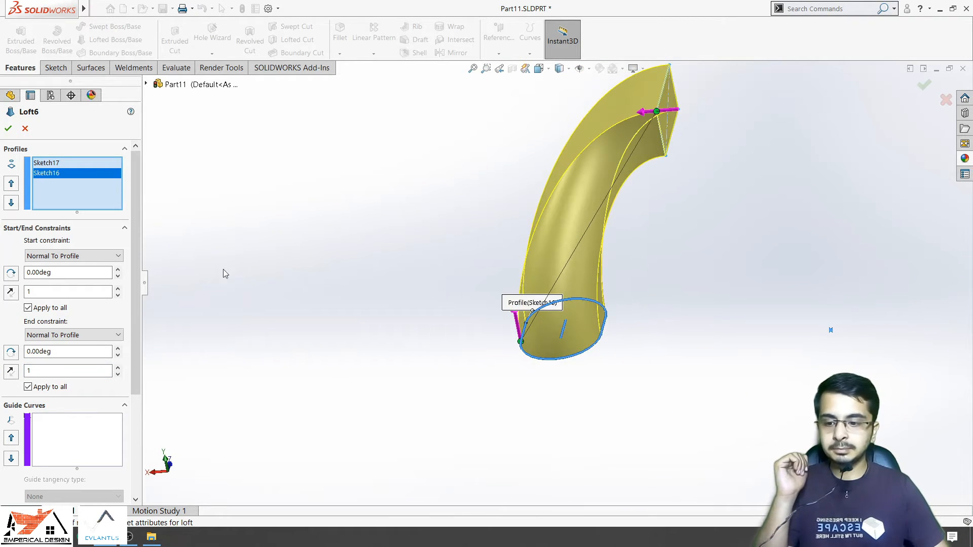
Step: Change the start constraint to Direction Vector, using the line in Sketch18 as the direction
left_click(103, 255)
left_click(86, 276)
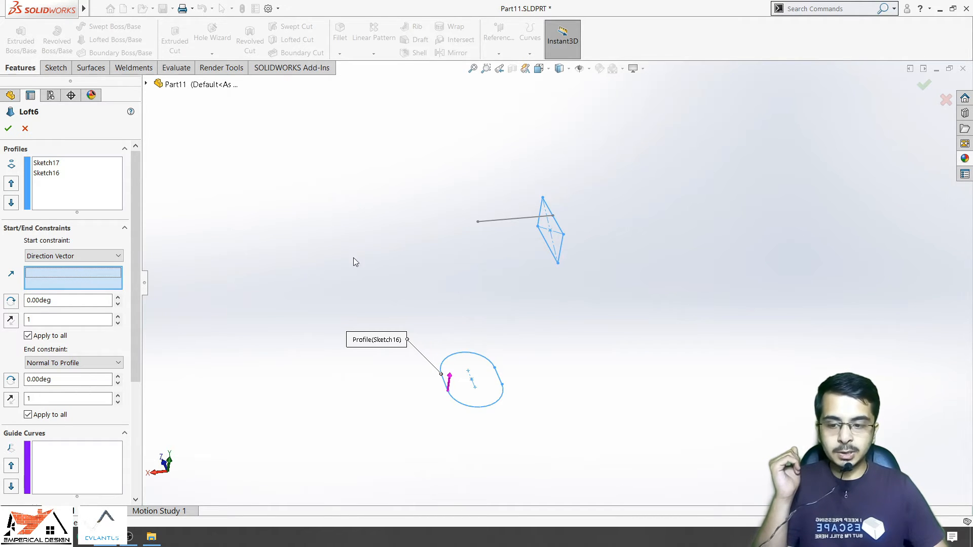
left_click(495, 225)
mouse_move(472, 314)
middle_mouse_down()
mouse_move(461, 379)
mouse_move(471, 402)
mouse_move(550, 279)
middle_mouse_up()
scroll(580, 275, "down", 5)
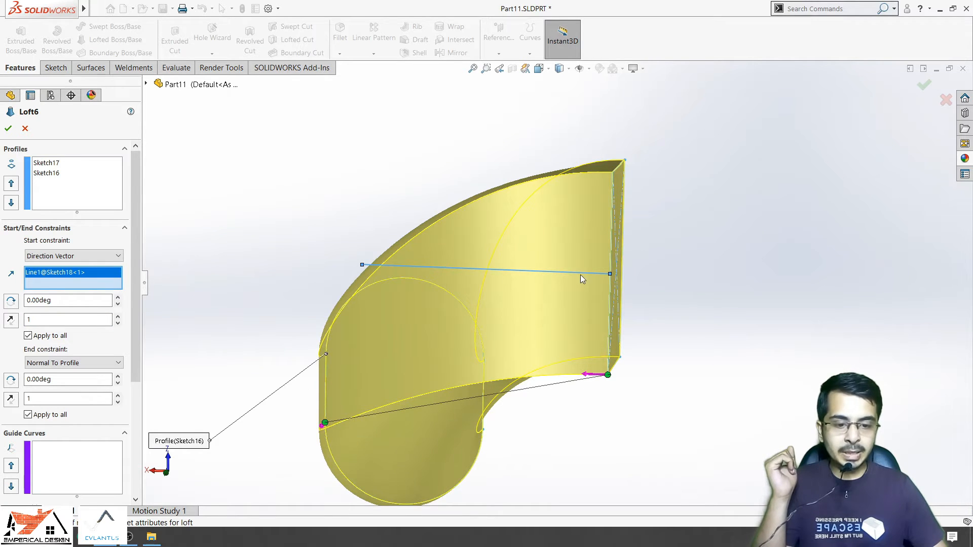
Step: Try the start constraint as None, then restore Direction Vector with the Sketch18 line as its direction
left_click(72, 256)
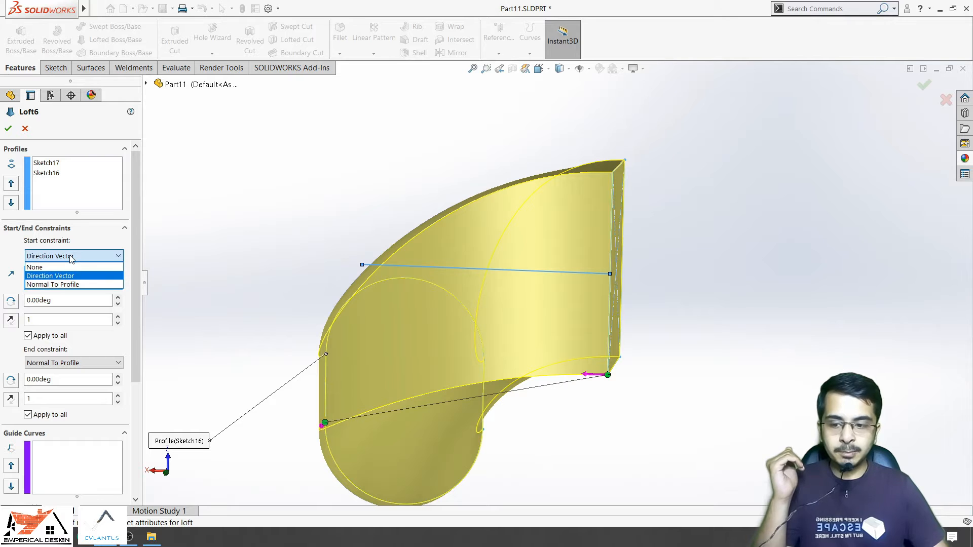
left_click(68, 267)
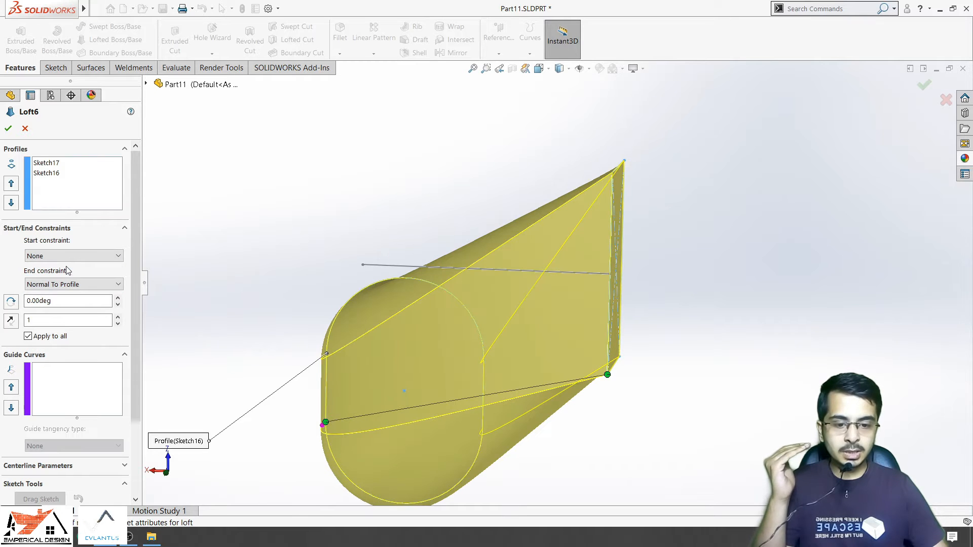
left_click(105, 256)
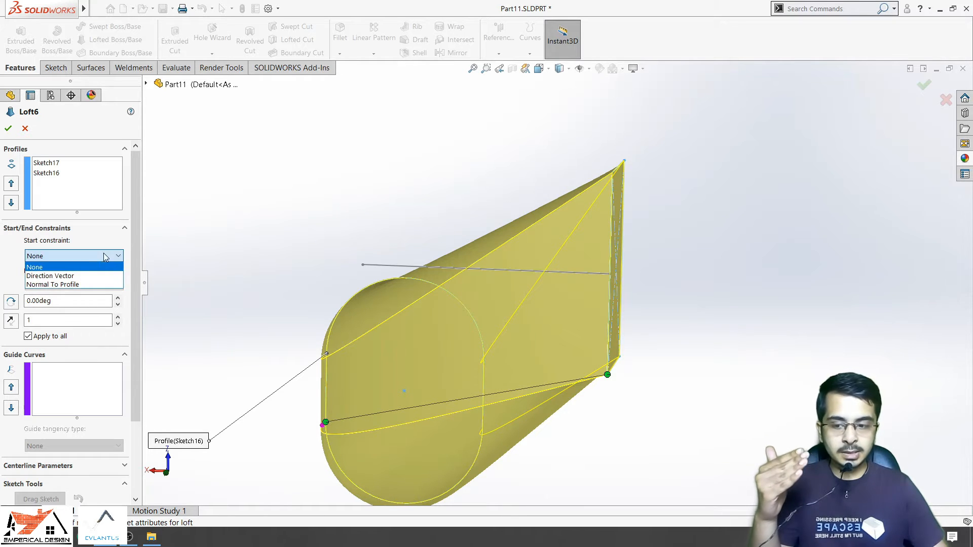
left_click(95, 272)
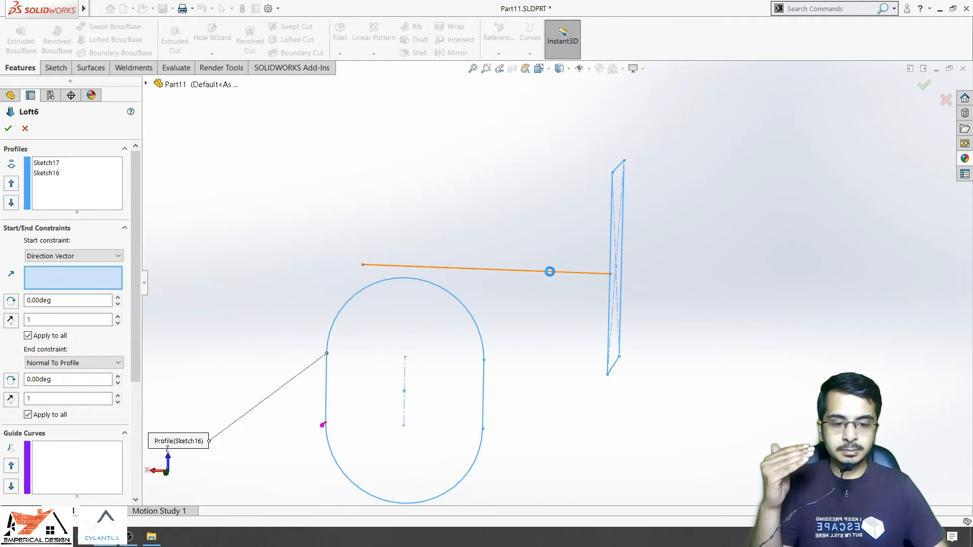
left_click(549, 272)
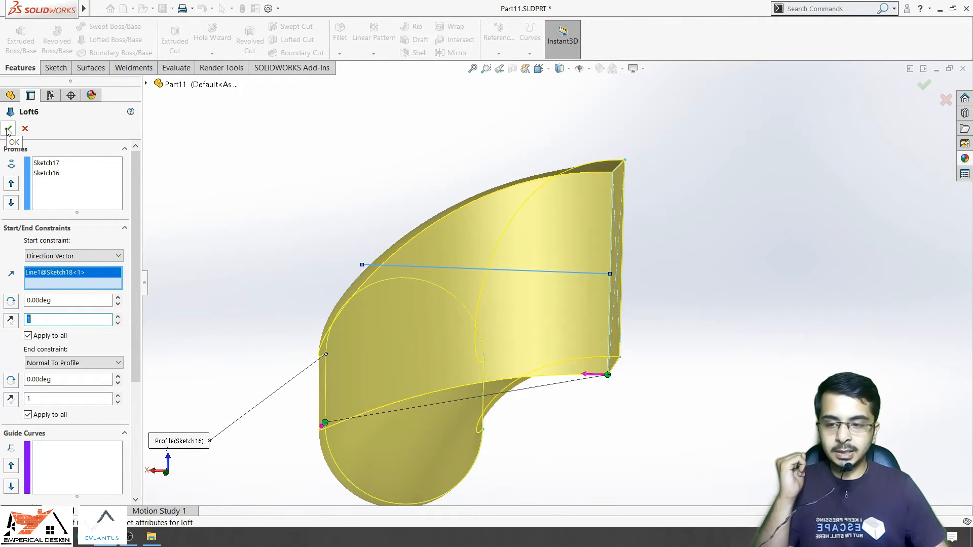
Step: Accept the Loft6 edits and inspect the finished curved body as a whole
scroll(518, 302, "down", 1)
middle_click_drag(517, 302, 487, 211)
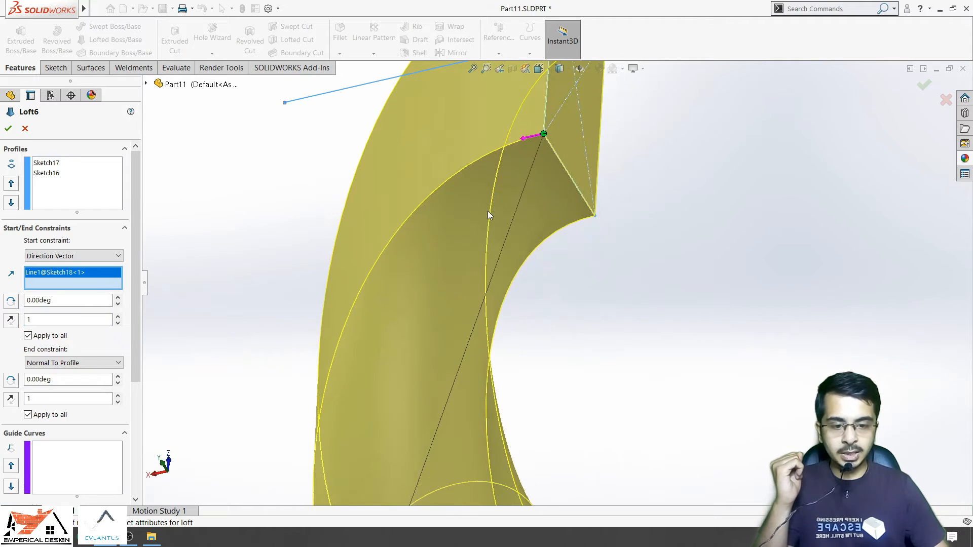
left_click(9, 129)
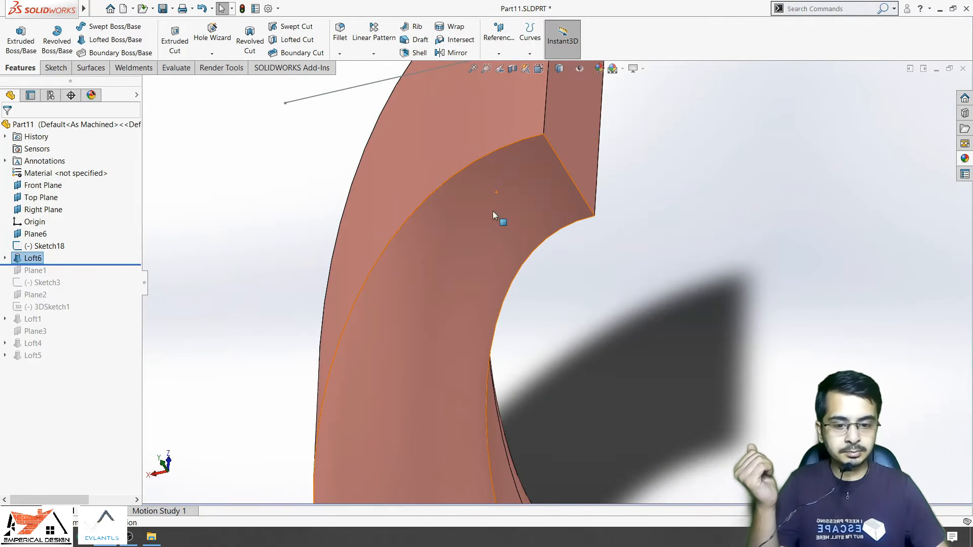
scroll(492, 211, "up", 5)
middle_click_drag(493, 211, 679, 284)
left_click(679, 285)
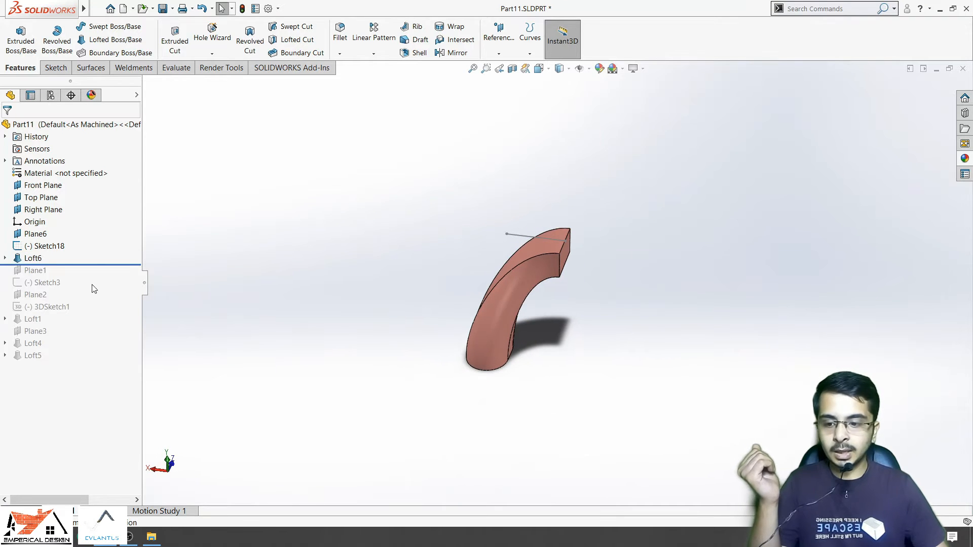
scroll(611, 311, "up", 2)
middle_click_drag(611, 299, 611, 312)
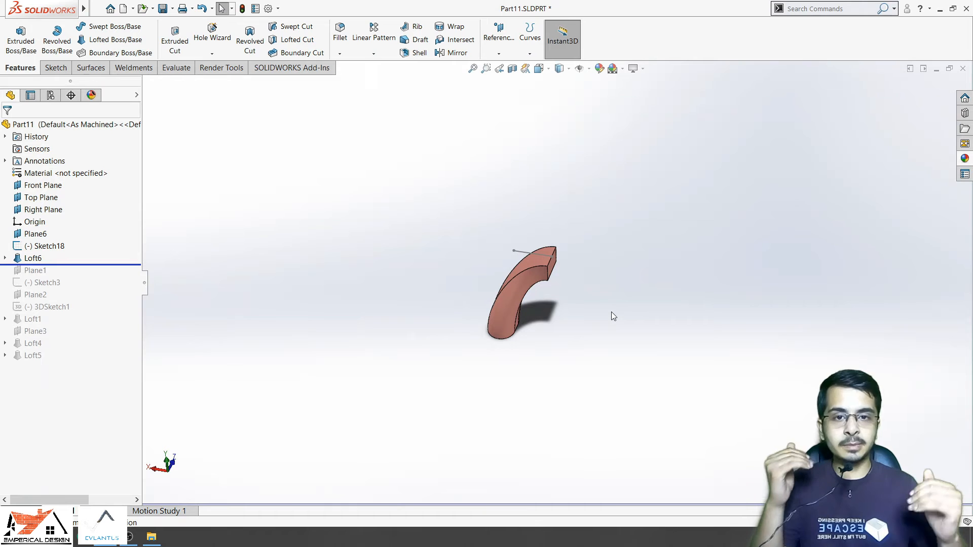
Step: Roll the feature history forward to include Loft1 and examine its ring-shaped body
left_click_drag(129, 264, 105, 323)
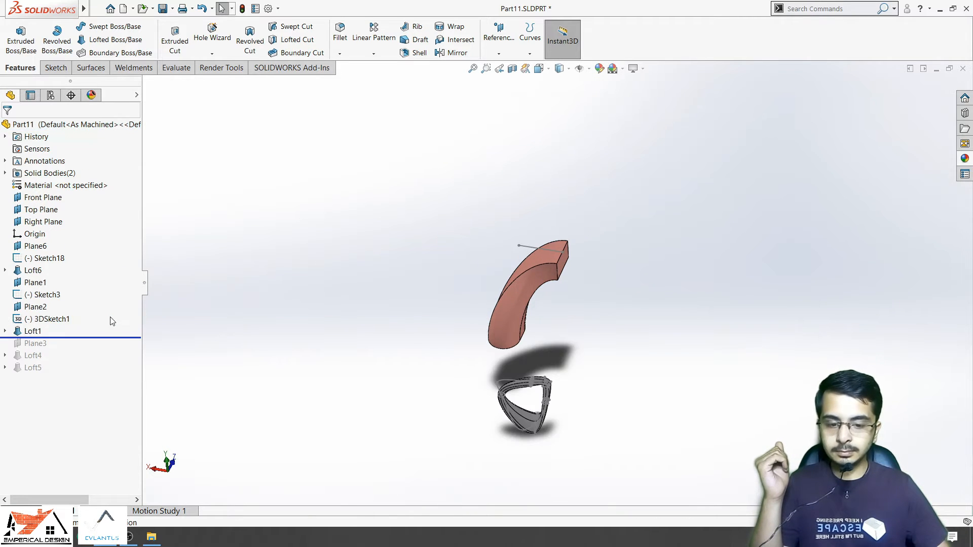
scroll(540, 421, "down", 5)
middle_click_drag(539, 420, 580, 400)
scroll(579, 400, "up", 2)
scroll(579, 401, "down", 4)
scroll(500, 301, "up", 1)
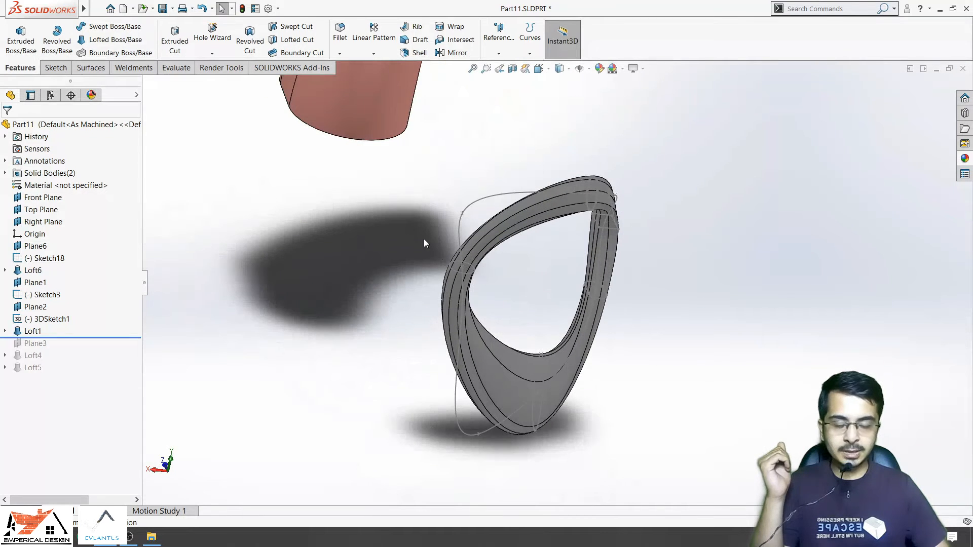
Step: Hide the Loft6 body so that the Loft1 ring can be viewed on its own
left_click(389, 103)
left_click(402, 79)
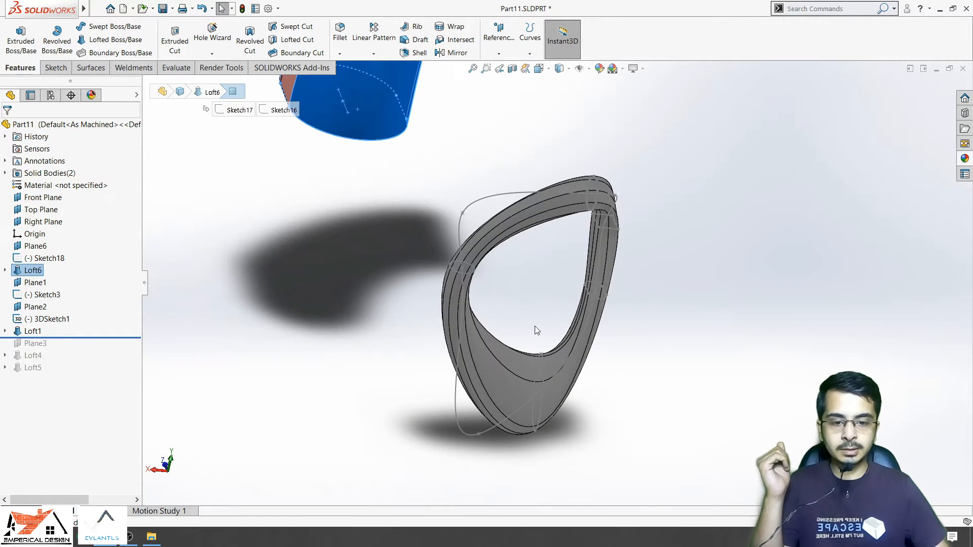
scroll(573, 373, "up", 2)
left_click(382, 184)
scroll(560, 367, "down", 4)
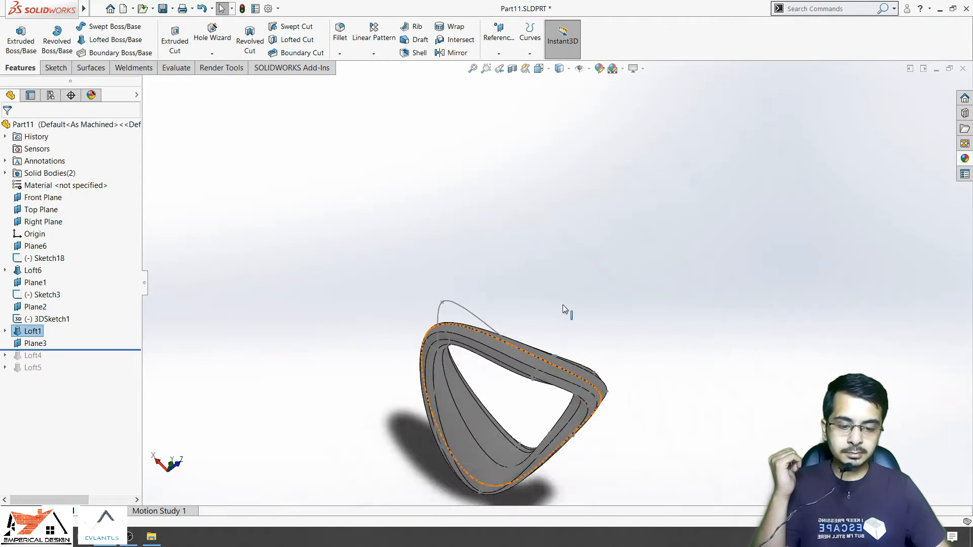
Step: Examine the Loft1 ring from several angles, following its closed, twisting shape
scroll(563, 305, "up", 1)
middle_click_drag(490, 391, 459, 390)
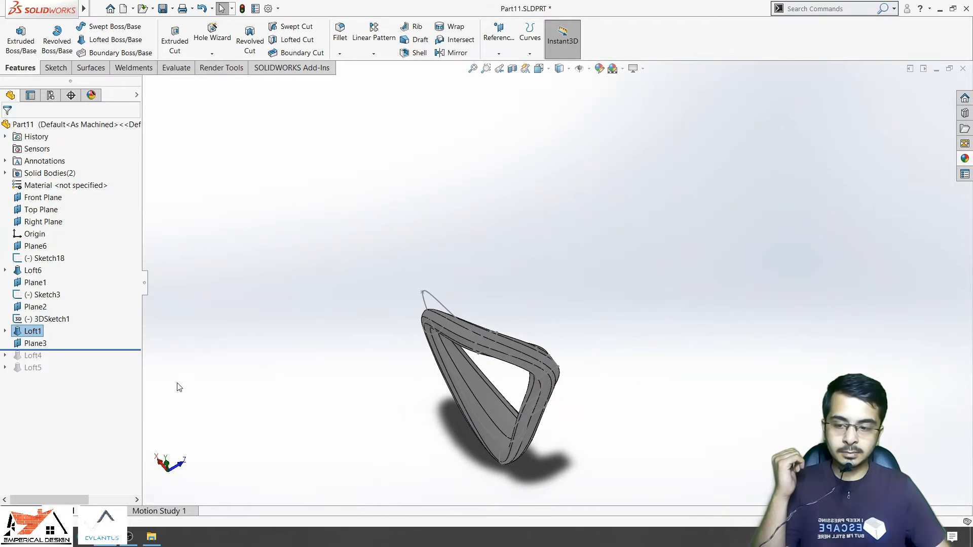
scroll(432, 409, "down", 4)
middle_click_drag(410, 321, 319, 411)
scroll(320, 410, "up", 5)
scroll(489, 332, "down", 3)
mouse_move(489, 337)
middle_mouse_down()
mouse_move(470, 369)
mouse_move(498, 326)
middle_mouse_up()
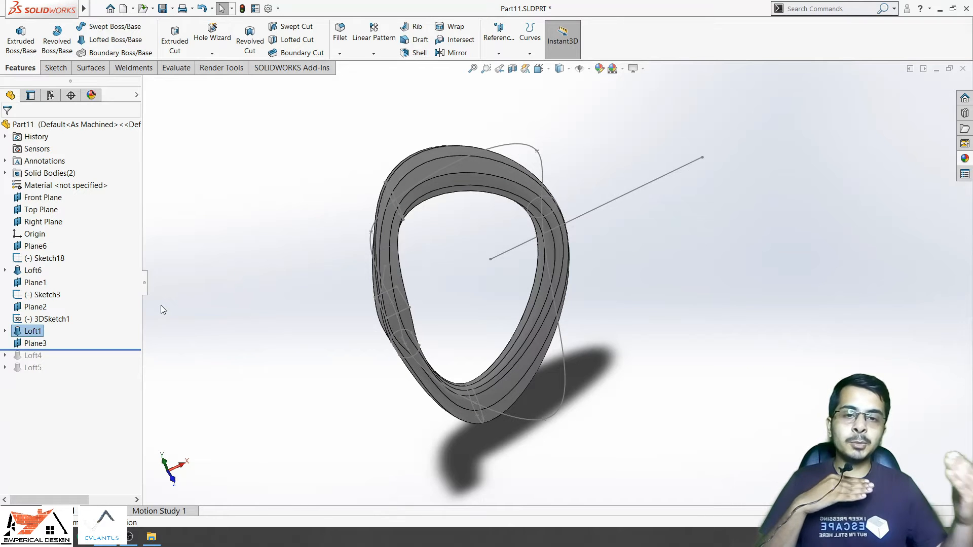
Step: List the sketches used by Loft1 and locate profiles Sketch2 and Sketch1 on the ring
left_click(5, 331)
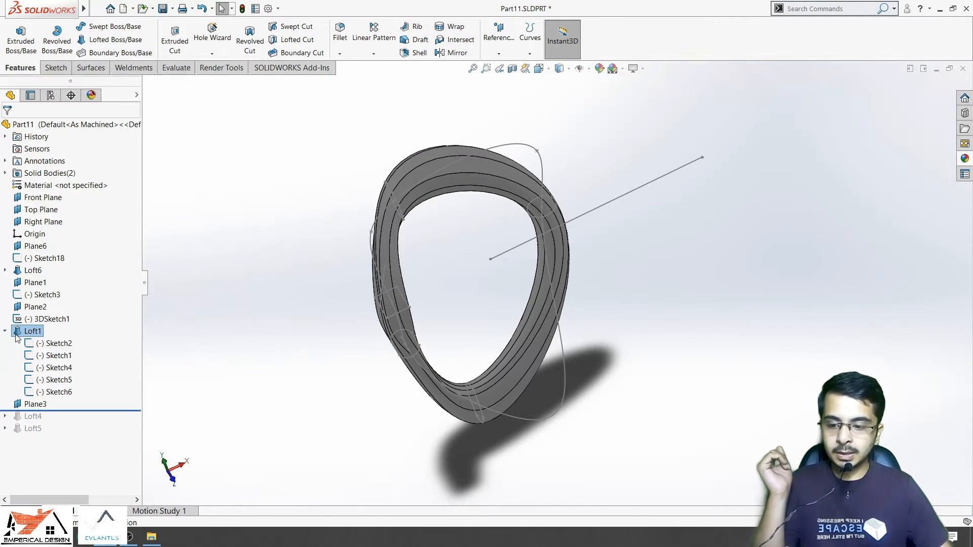
left_click(56, 343)
middle_click_drag(234, 281, 166, 399)
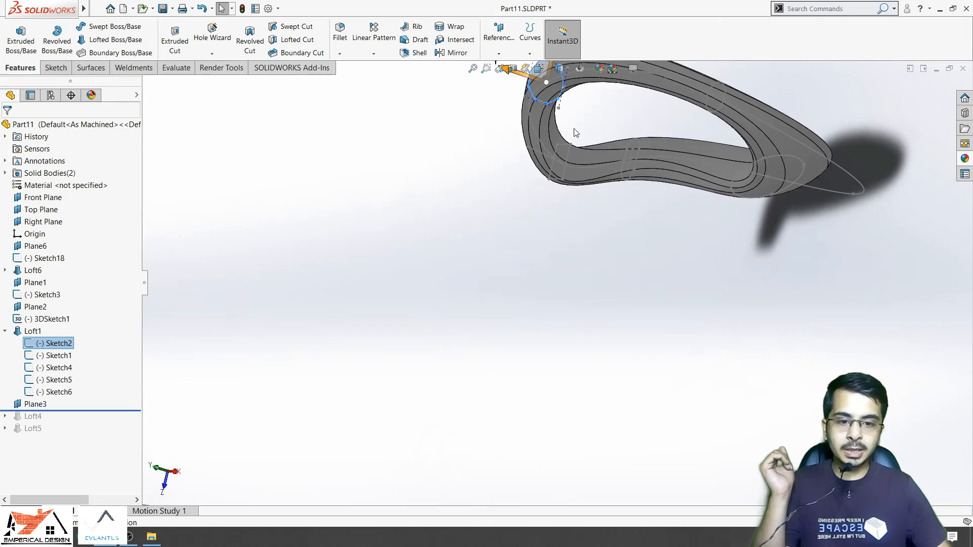
scroll(552, 142, "down", 6)
scroll(552, 142, "up", 4)
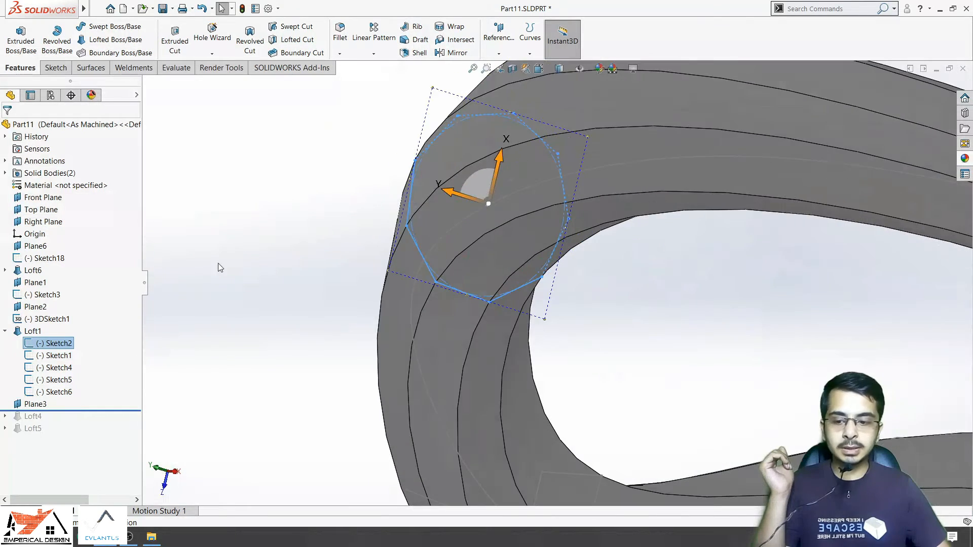
left_click(56, 355)
scroll(586, 415, "down", 5)
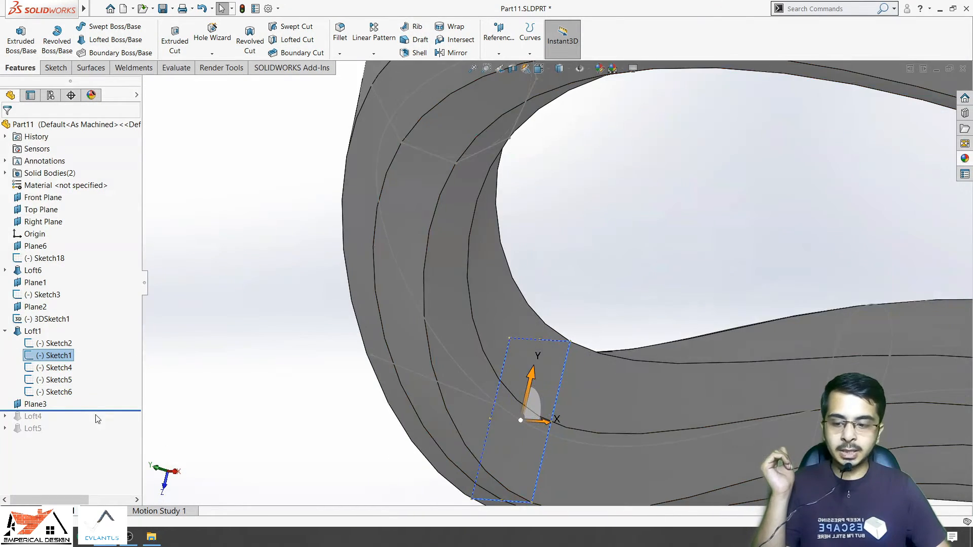
Step: Highlight the profiles Sketch4 and Sketch5 and examine where each one lies along the Loft1 ring
left_click(48, 367)
scroll(542, 262, "up", 4)
scroll(724, 330, "down", 4)
scroll(724, 329, "up", 2)
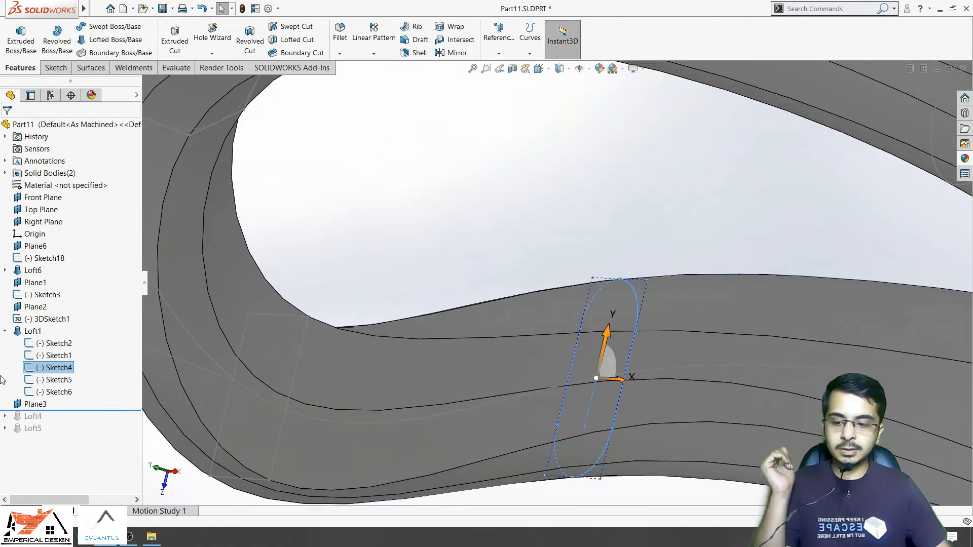
left_click(56, 380)
scroll(749, 397, "up", 3)
scroll(757, 316, "down", 5)
scroll(757, 317, "up", 5)
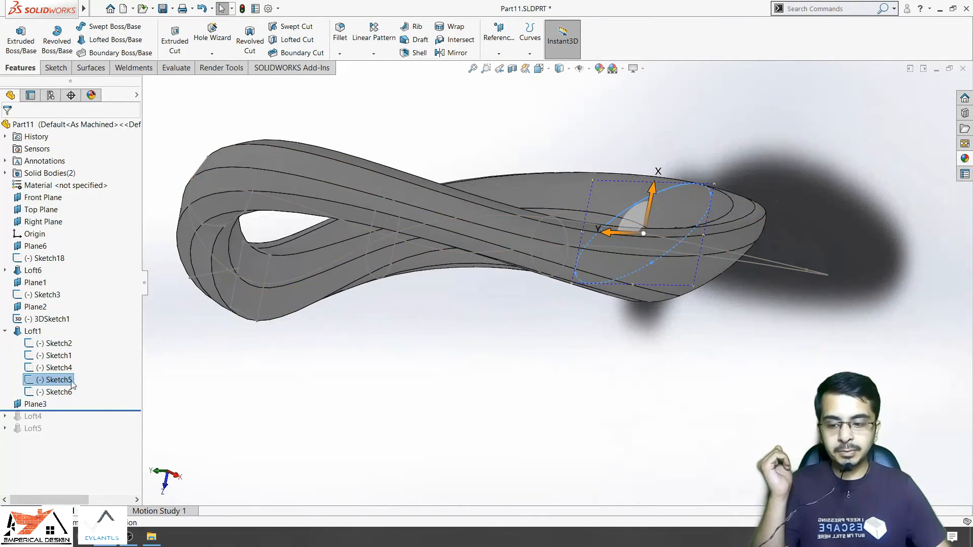
Step: Highlight the last profile, Sketch6, and examine its place on the Loft1 ring
left_click(55, 392)
scroll(617, 360, "down", 5)
scroll(617, 360, "up", 5)
middle_click_drag(618, 359, 616, 150)
scroll(510, 416, "up", 5)
middle_click_drag(510, 416, 491, 427)
scroll(514, 390, "down", 4)
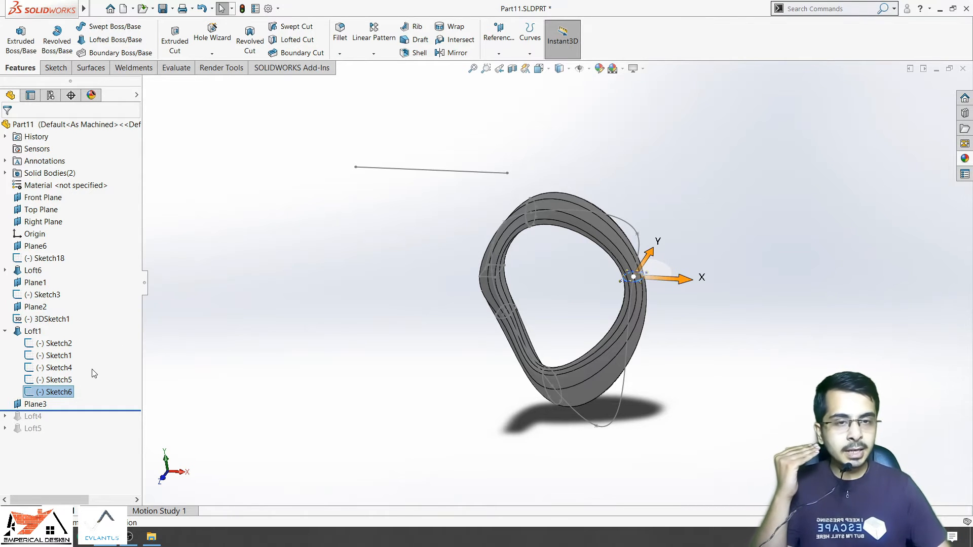
Step: Open Loft1 for editing and highlight its Sketch2, Sketch1 and Sketch4 profiles in loft order
left_click(33, 331)
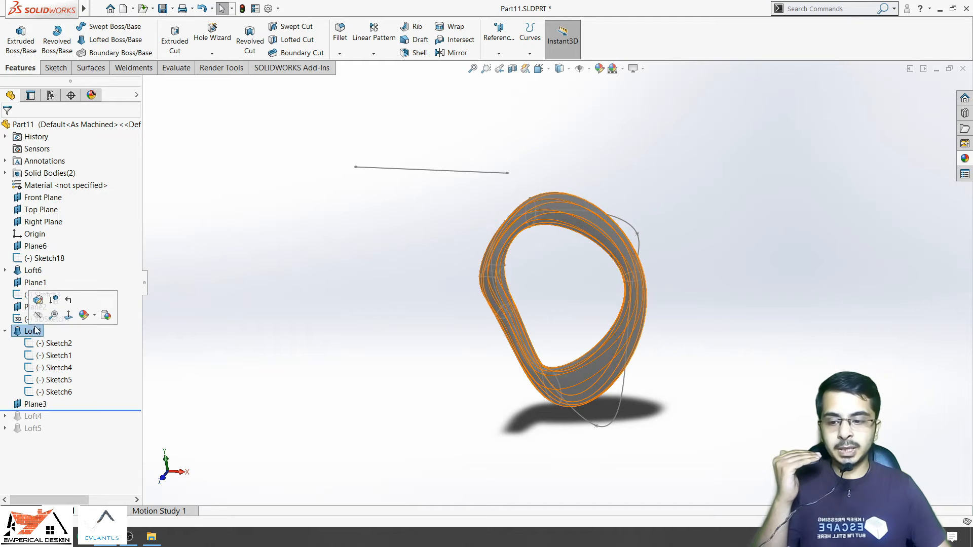
left_click(40, 301)
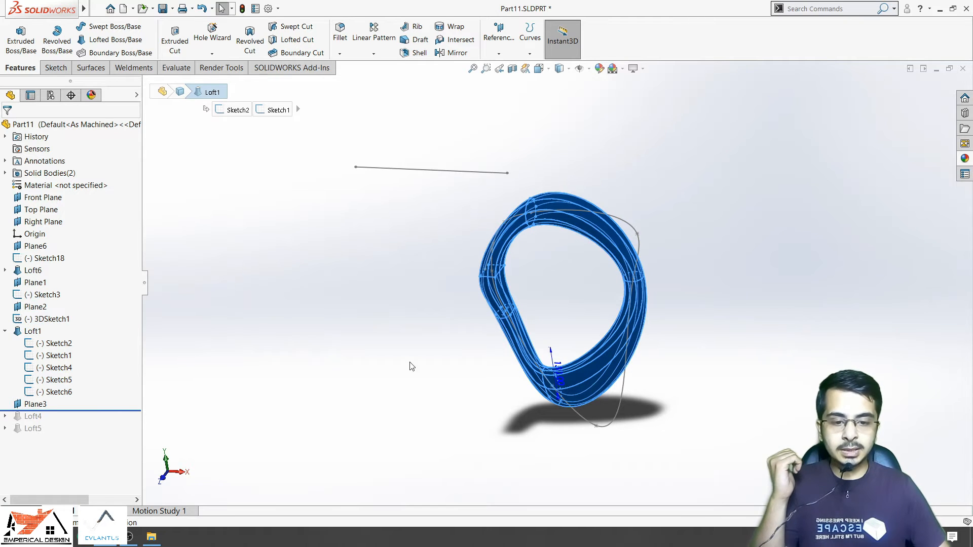
scroll(595, 219, "down", 3)
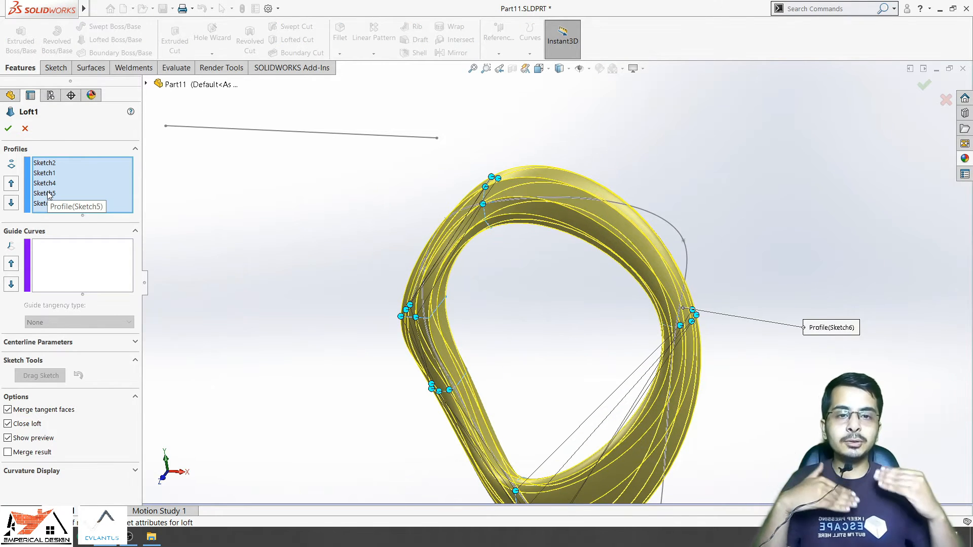
left_click(52, 163)
left_click(52, 174)
left_click(52, 184)
middle_click_drag(502, 354, 588, 270)
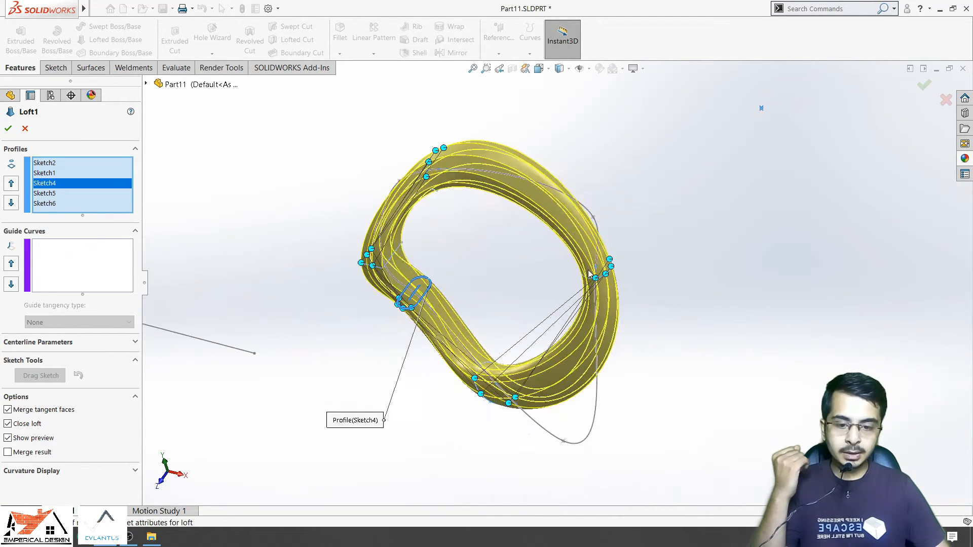
Step: Hide all connectors in the Loft1 preview
scroll(581, 251, "down", 2)
right_click(694, 189)
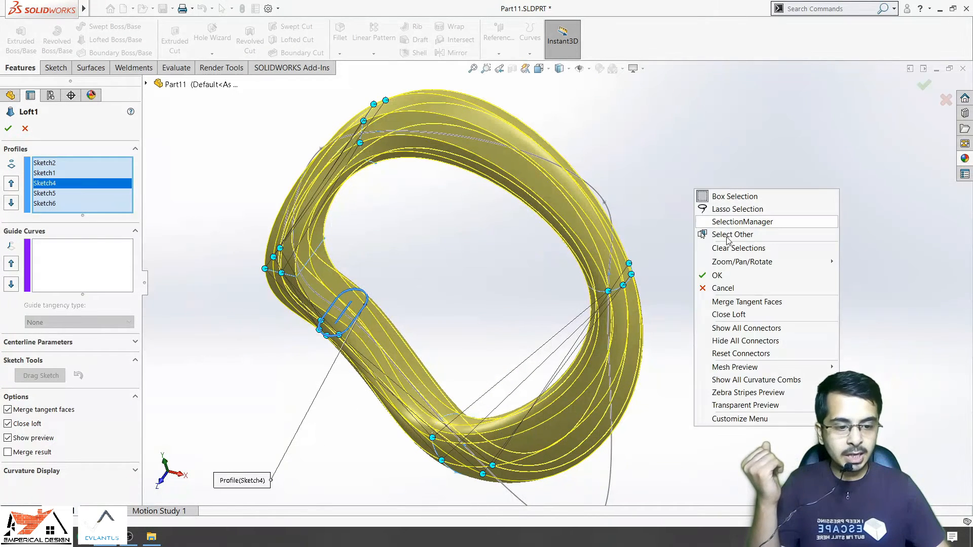
left_click(759, 340)
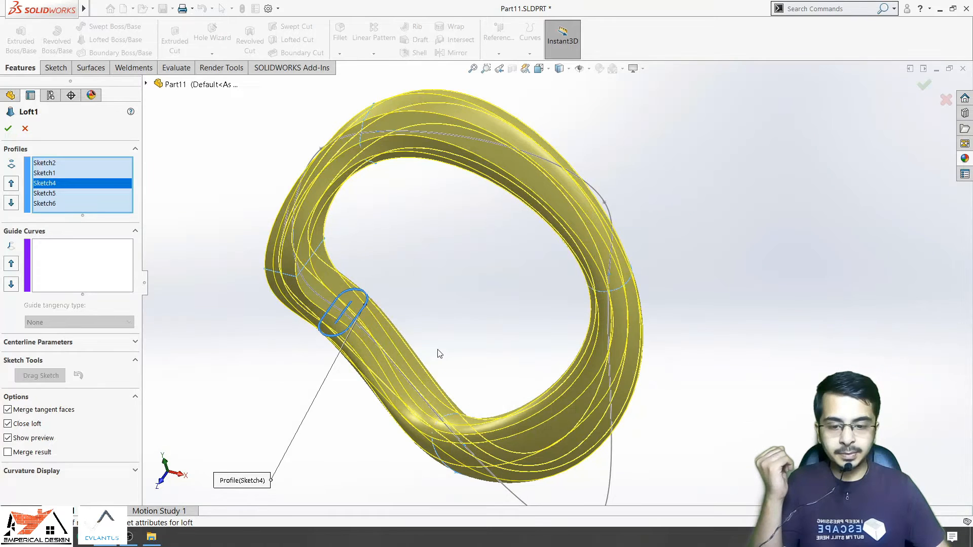
middle_click_drag(439, 353, 220, 342)
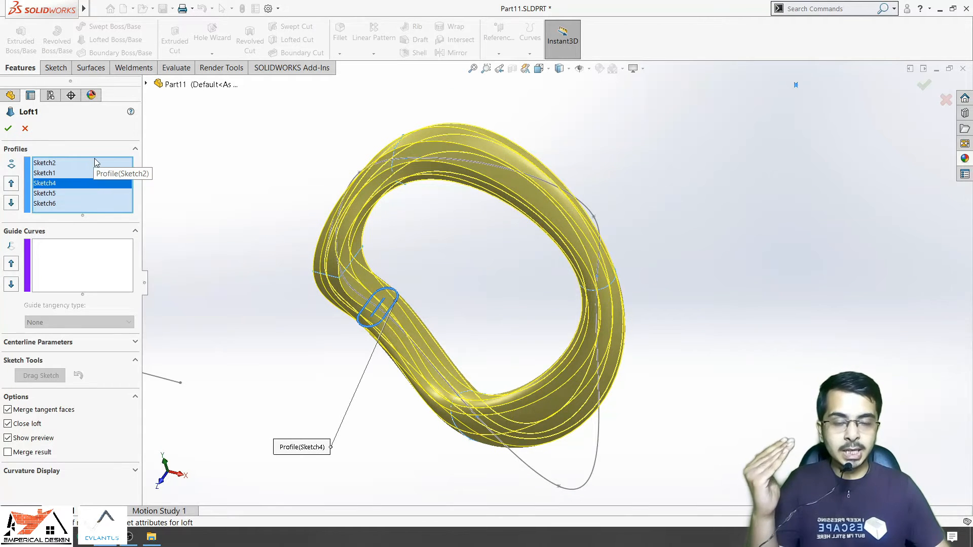
Step: Turn off Close loft for Loft1 and highlight its open end profiles, Sketch2 and Sketch6
left_click(8, 424)
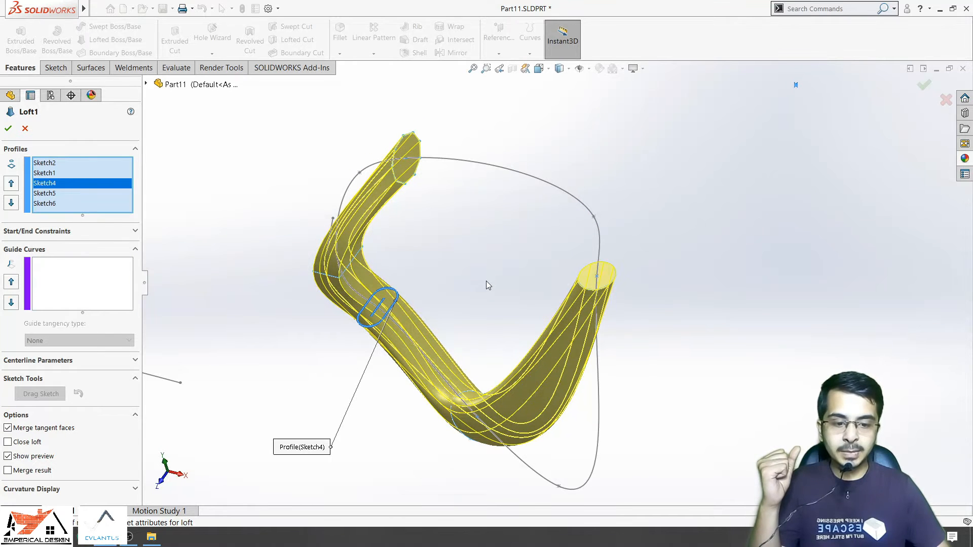
left_click(50, 163)
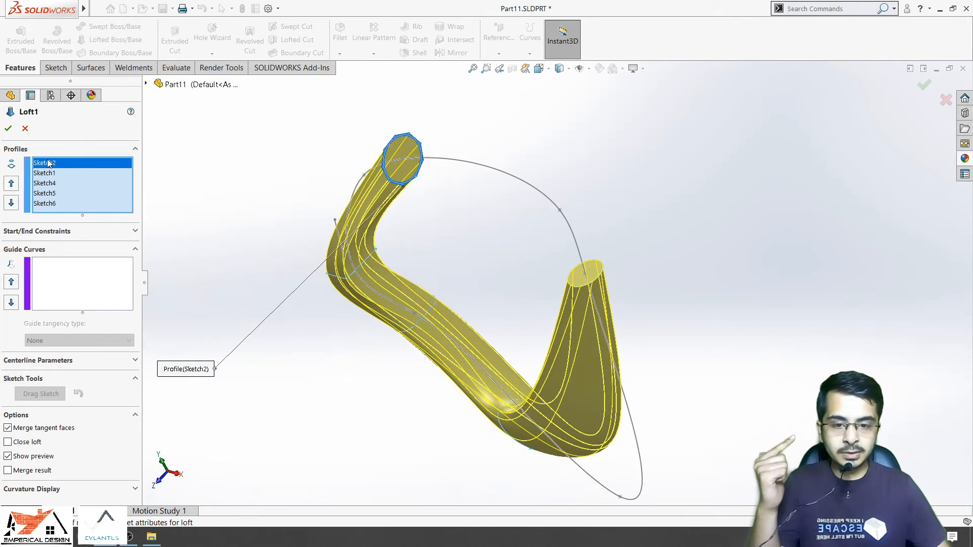
left_click(49, 204)
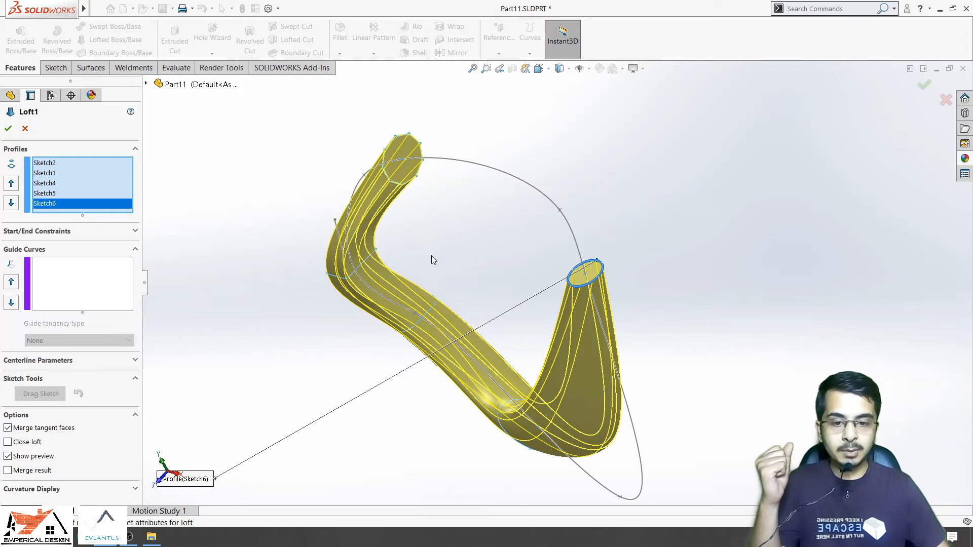
mouse_move(460, 303)
middle_mouse_down()
mouse_move(481, 250)
mouse_move(504, 272)
middle_mouse_up()
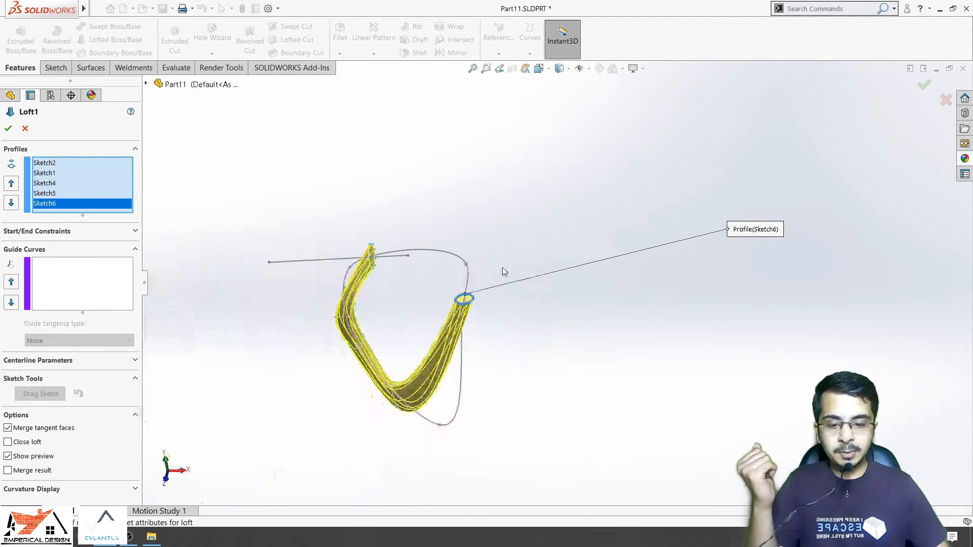
Step: Turn Close loft back on for Loft1 and inspect the span between Sketch6 and Sketch2
left_click(38, 442)
scroll(473, 274, "down", 5)
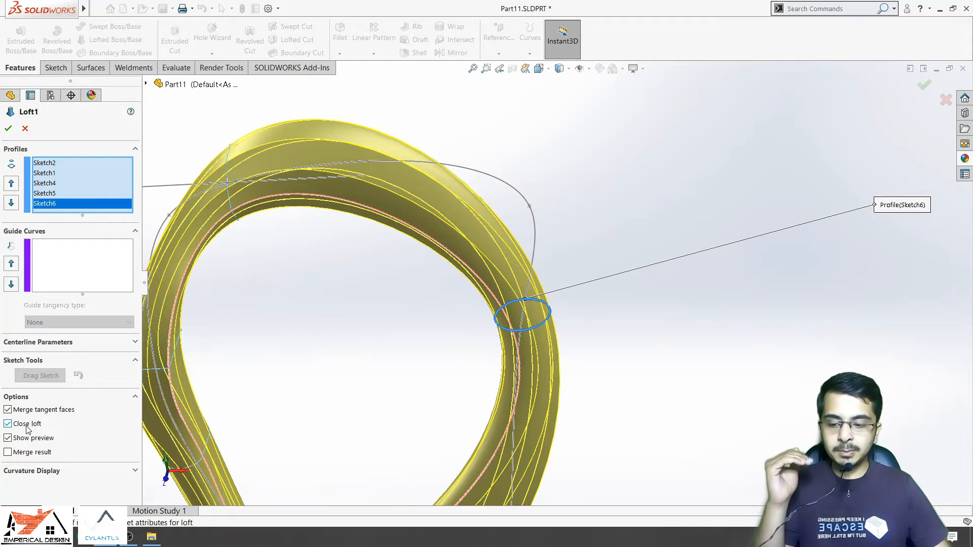
scroll(457, 309, "up", 5)
middle_click_drag(409, 241, 375, 228)
scroll(511, 268, "down", 2)
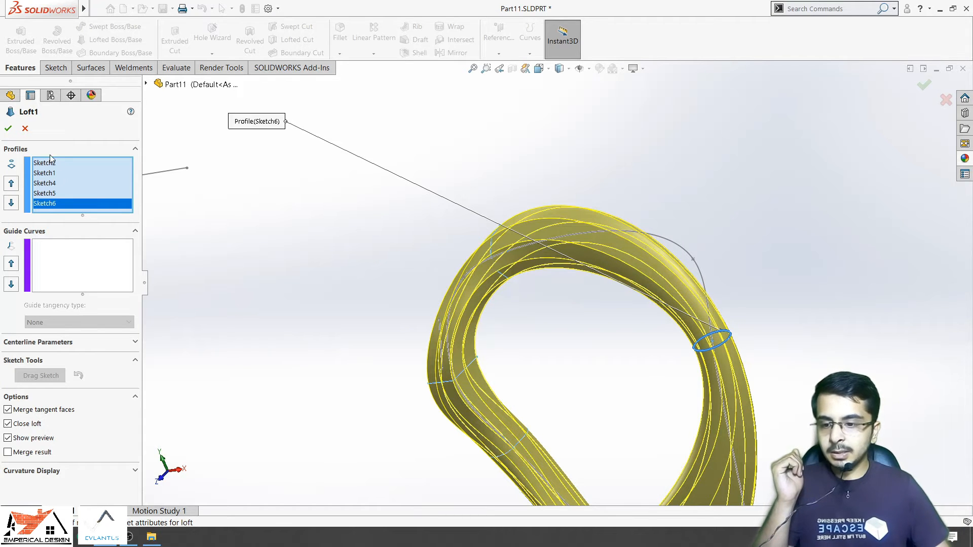
Step: Accept the Loft1 edit with Close loft turned on
left_click(9, 130)
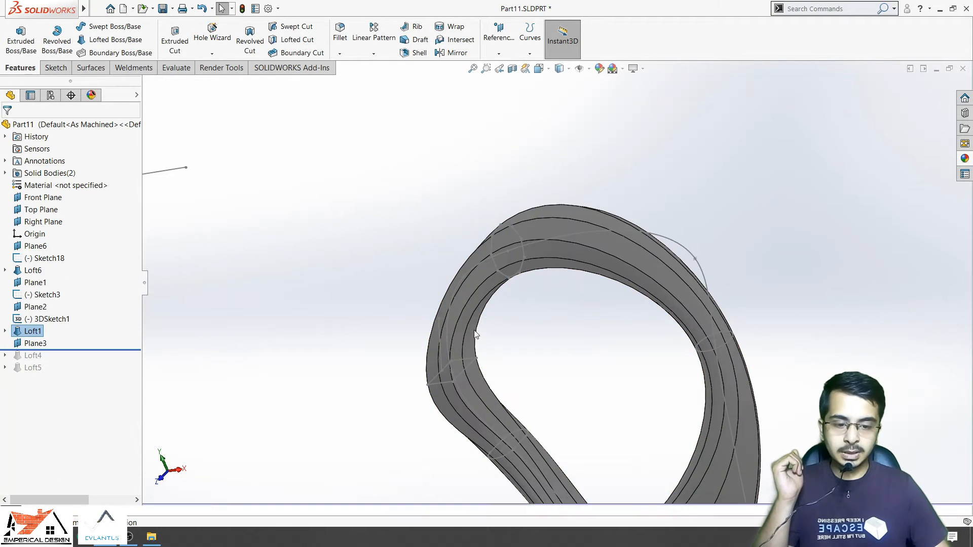
scroll(608, 364, "up", 2)
middle_click_drag(608, 364, 511, 352)
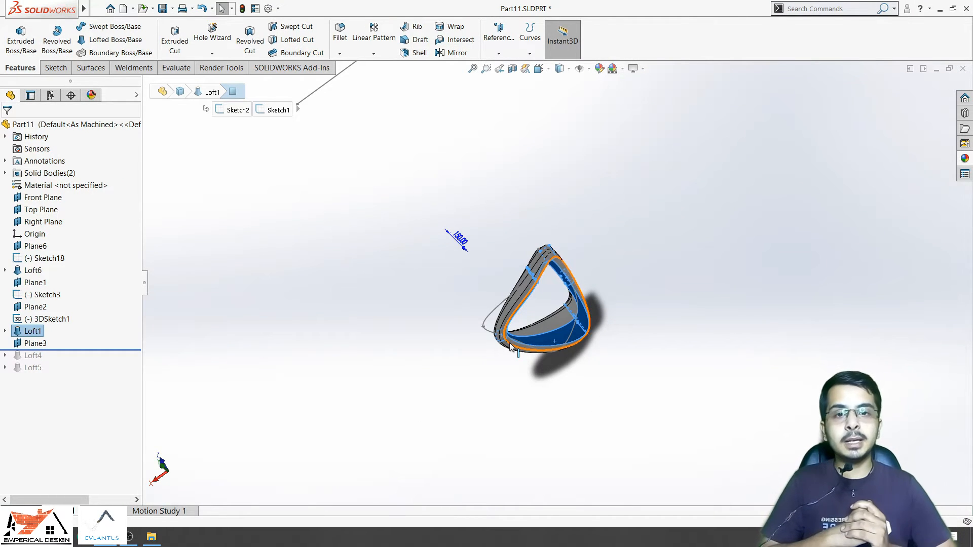
scroll(522, 345, "down", 8)
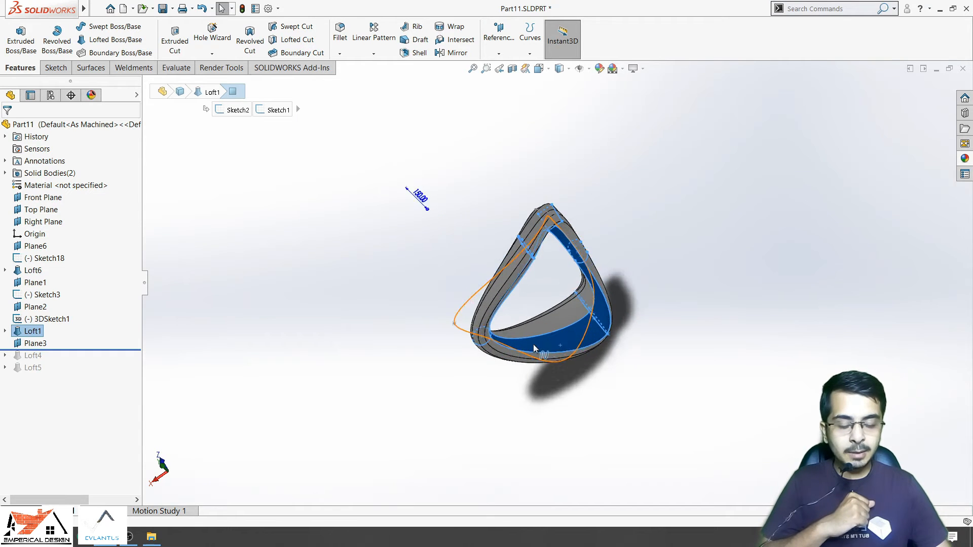
Step: Highlight the 3DSketch1 path and examine how the Loft1 profiles are positioned along it around the ring
left_click(432, 231)
middle_click_drag(464, 274, 475, 236)
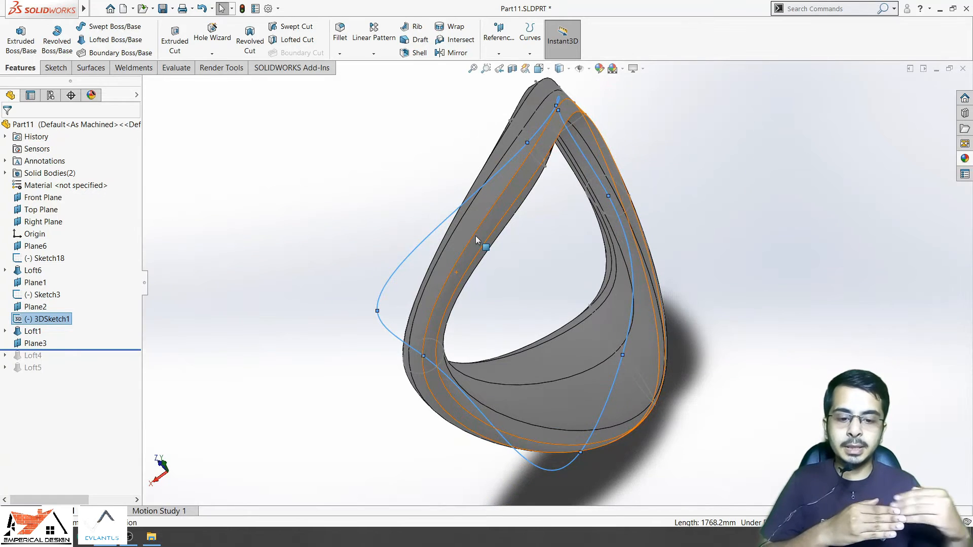
scroll(465, 354, "down", 6)
middle_click_drag(466, 354, 494, 389)
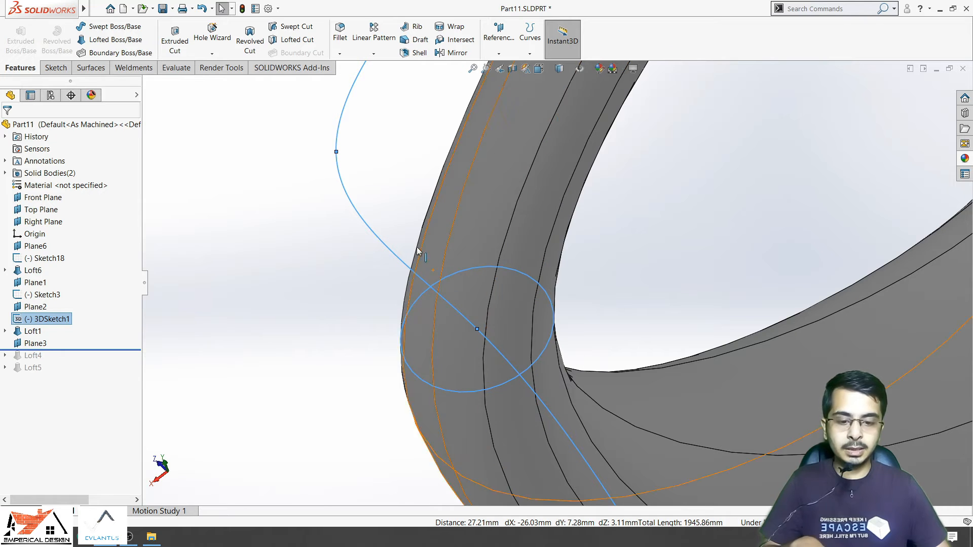
scroll(630, 395, "up", 5)
scroll(630, 394, "down", 4)
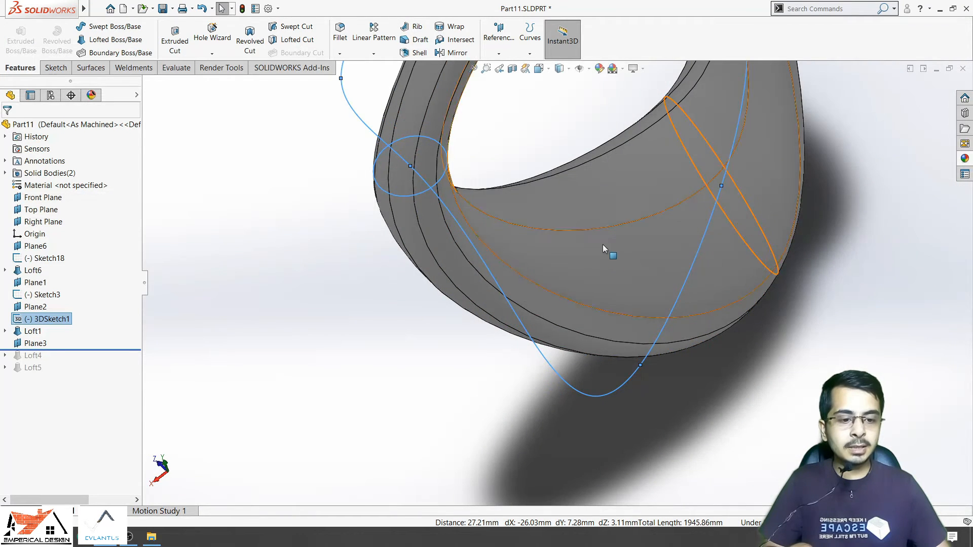
scroll(580, 188, "up", 5)
scroll(557, 139, "down", 5)
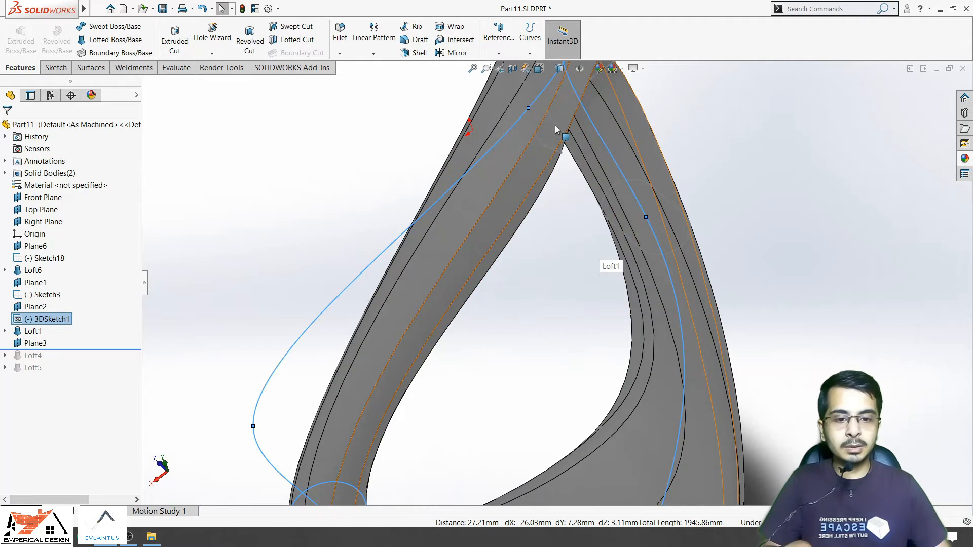
scroll(556, 129, "up", 5)
scroll(656, 319, "down", 4)
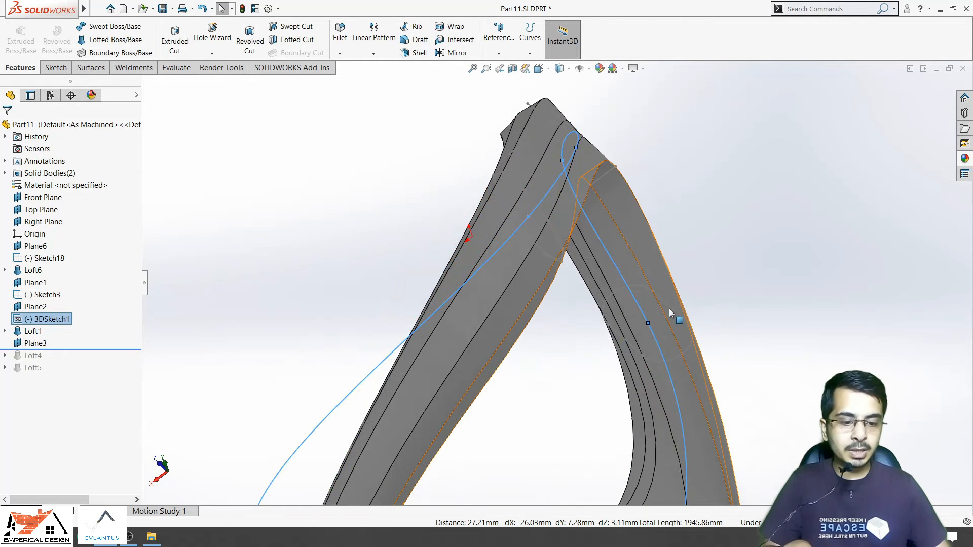
left_click(670, 307, "ctrl")
left_click(799, 415)
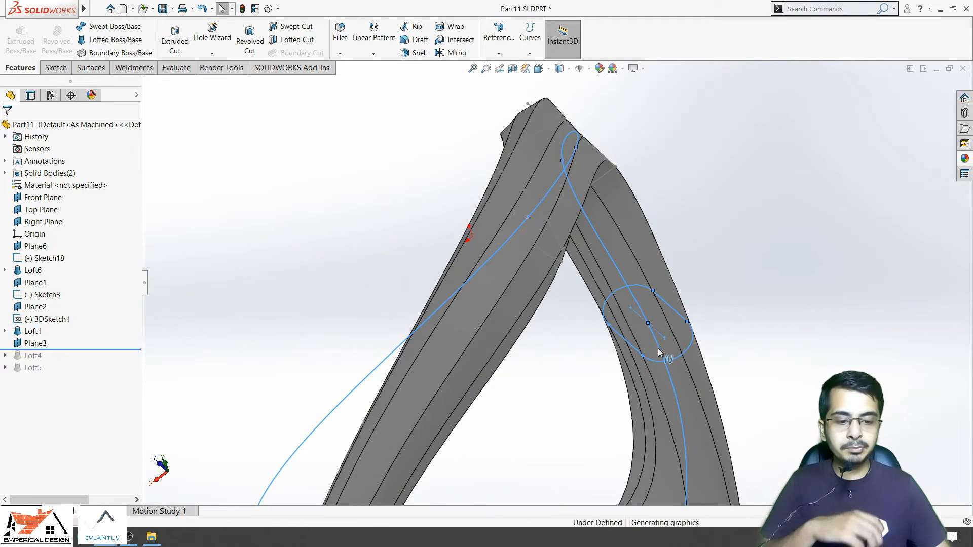
scroll(658, 348, "up", 5)
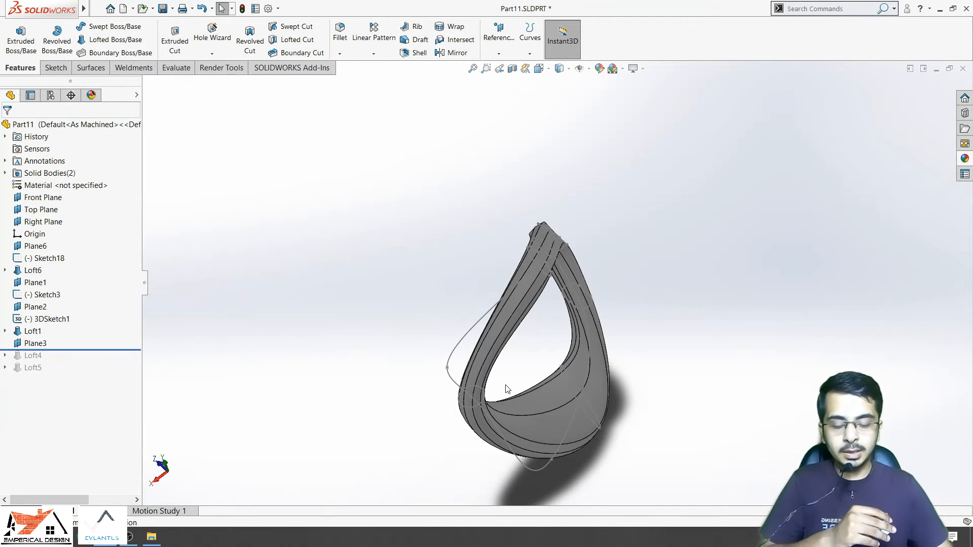
Step: Reopen Loft1 for editing and highlight its Sketch4 profile
left_click(530, 405)
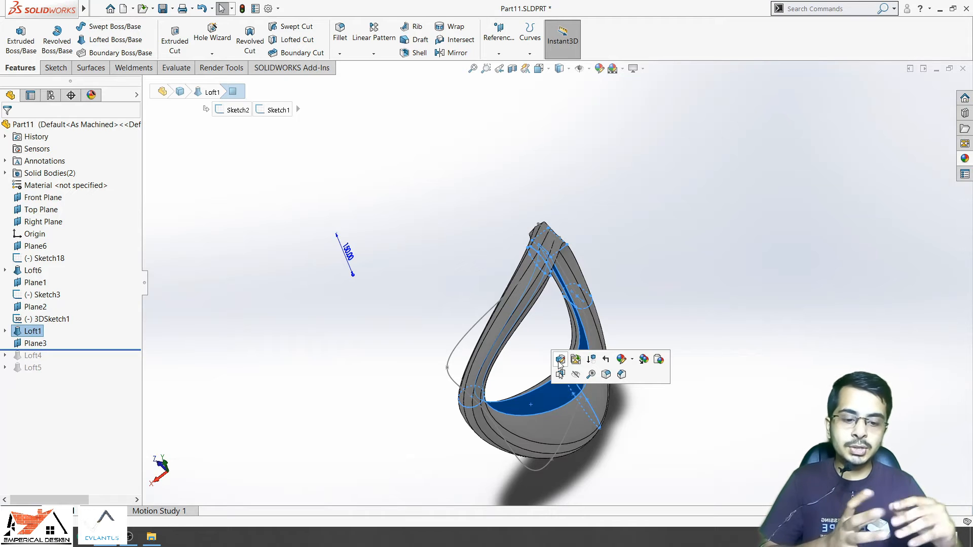
left_click(560, 360)
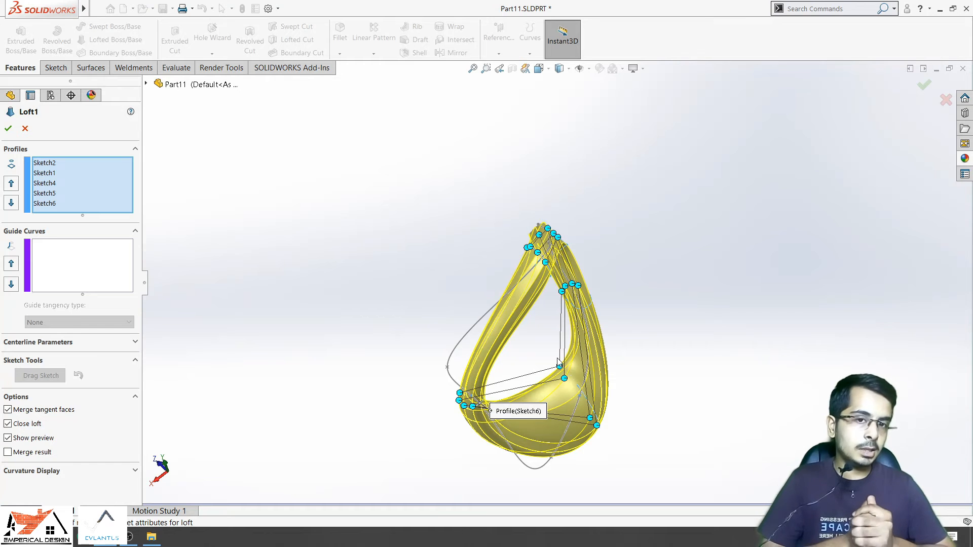
left_click(56, 183)
scroll(556, 385, "down", 2)
middle_click_drag(611, 389, 521, 406)
scroll(522, 405, "up", 4)
scroll(274, 325, "down", 2)
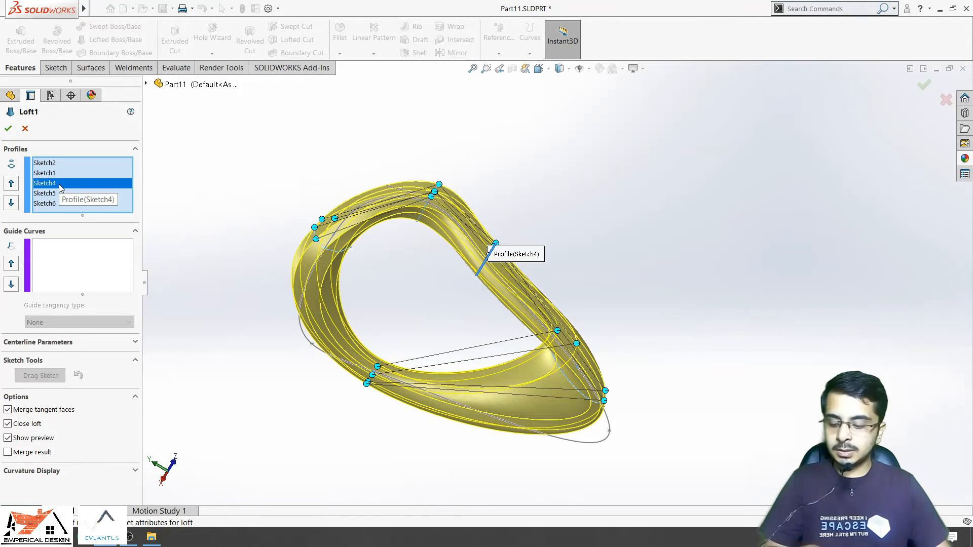
Step: Remove Sketch4, Sketch5 and Sketch6 from the Loft1 profiles, keeping only Sketch2 and Sketch1
right_click(59, 189)
left_click(74, 205)
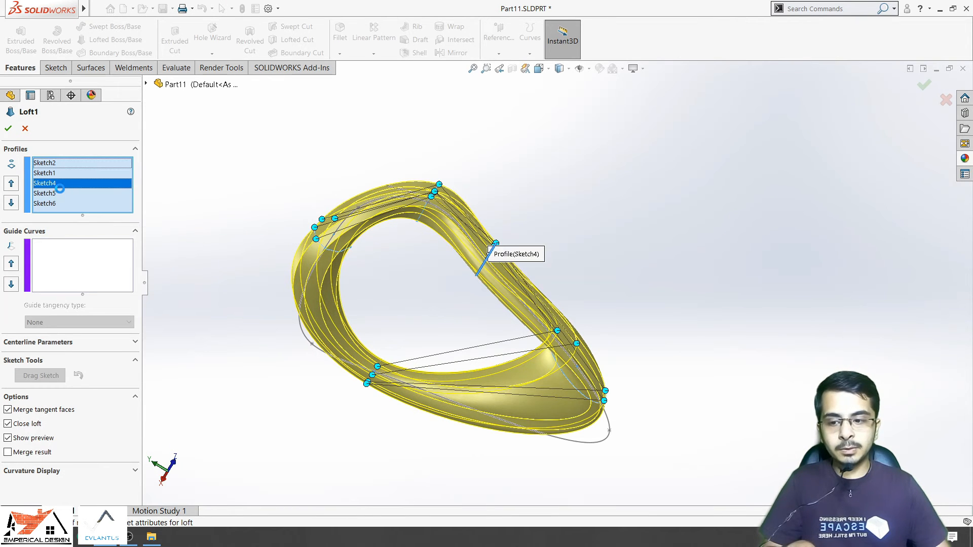
right_click(54, 183)
left_click(79, 206)
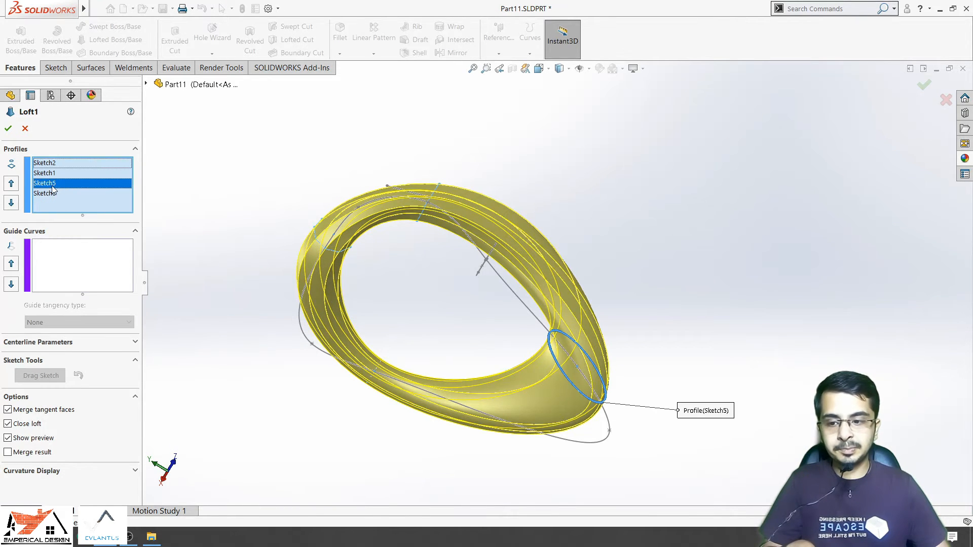
right_click(54, 186)
left_click(80, 205)
mouse_move(231, 197)
middle_mouse_down()
mouse_move(308, 159)
mouse_move(280, 263)
mouse_move(481, 249)
mouse_move(604, 199)
mouse_move(549, 218)
middle_mouse_up()
scroll(424, 219, "up", 2)
scroll(425, 216, "down", 2)
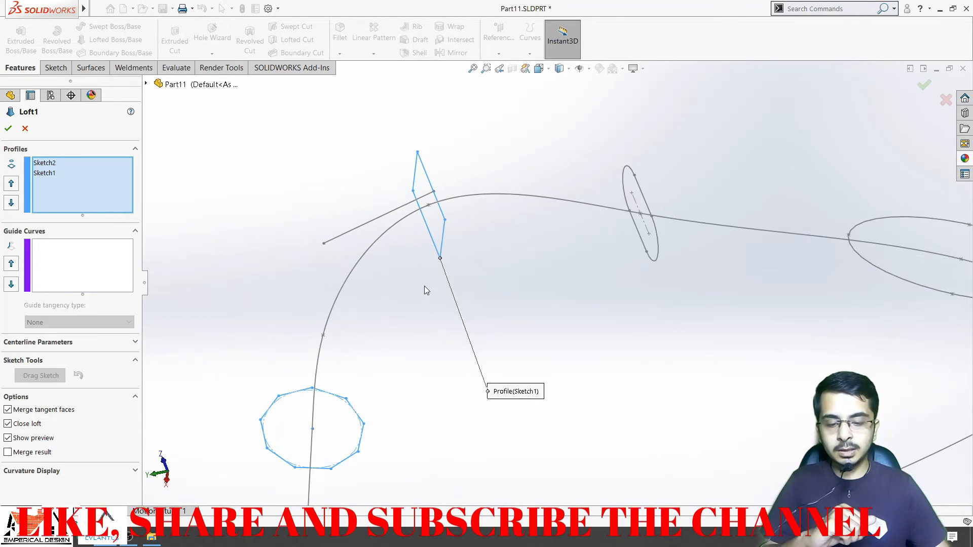
scroll(424, 286, "up", 1)
scroll(400, 330, "down", 1)
scroll(386, 367, "down", 1)
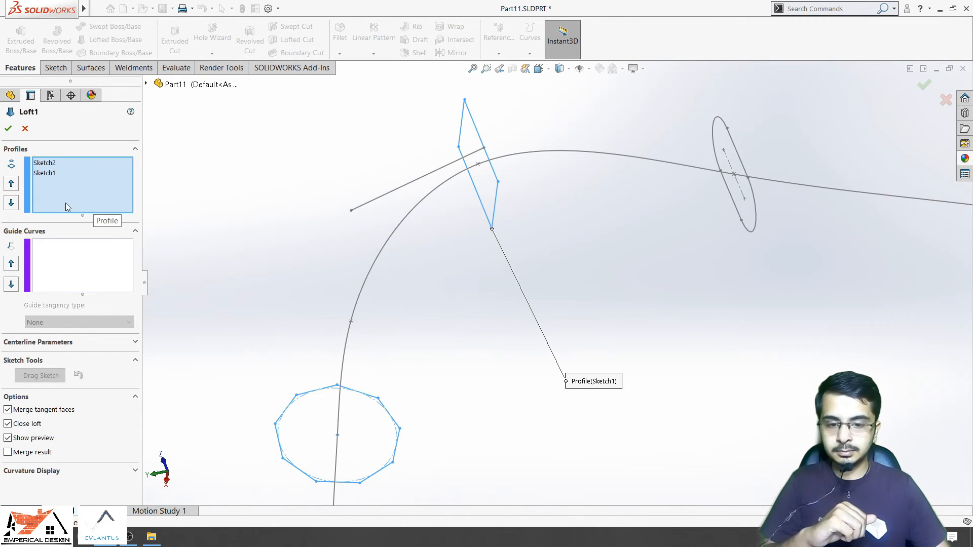
Step: Show all connectors for Loft1 and turn off Close loft
right_click(284, 194)
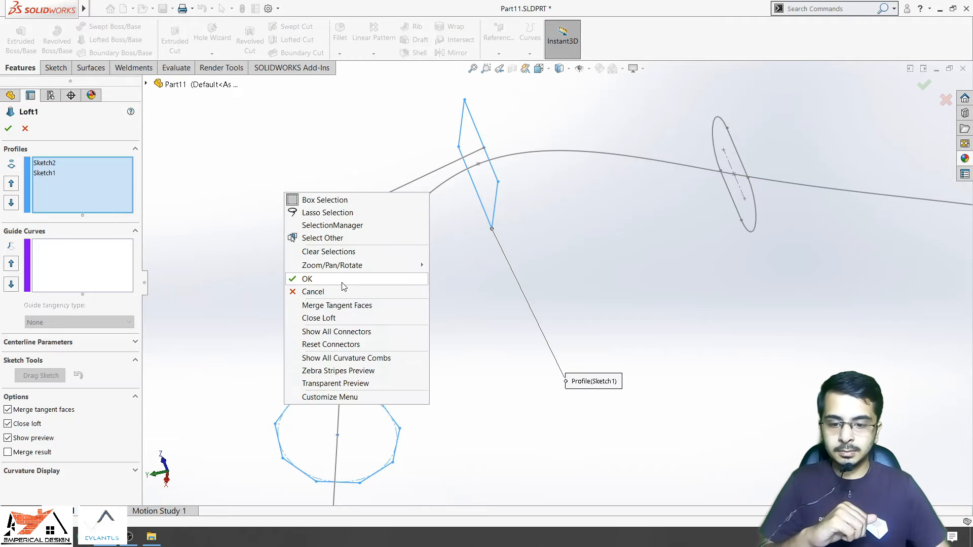
left_click(338, 329)
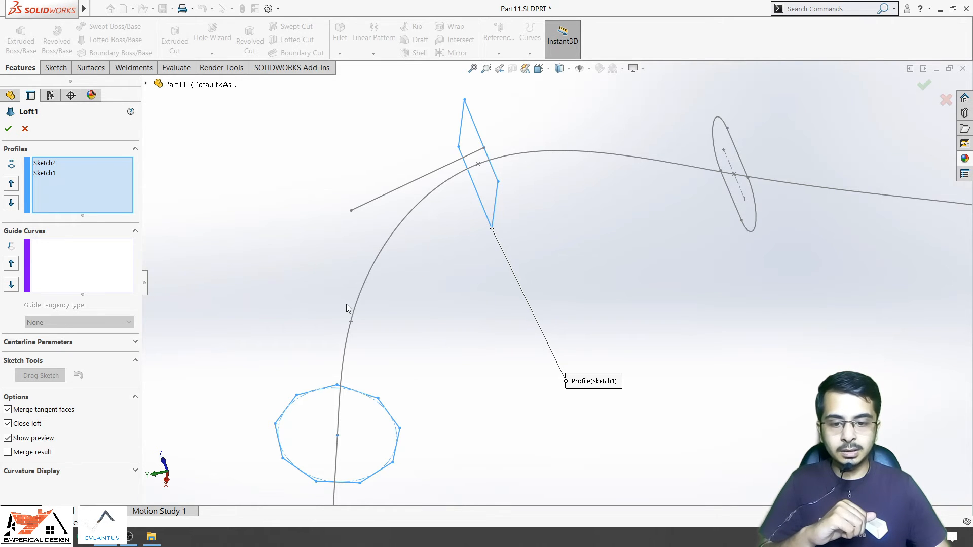
right_click(311, 225)
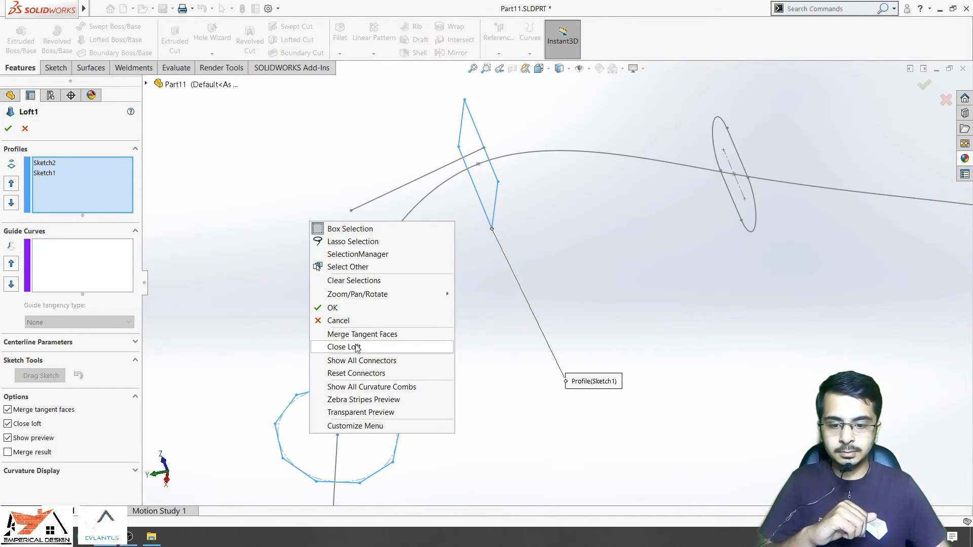
left_click(377, 364)
key("f")
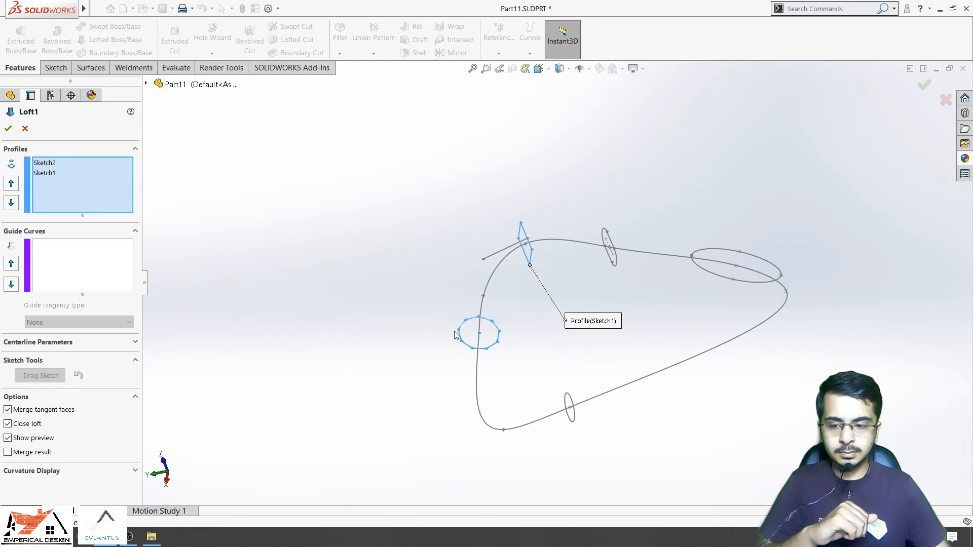
left_click(40, 427)
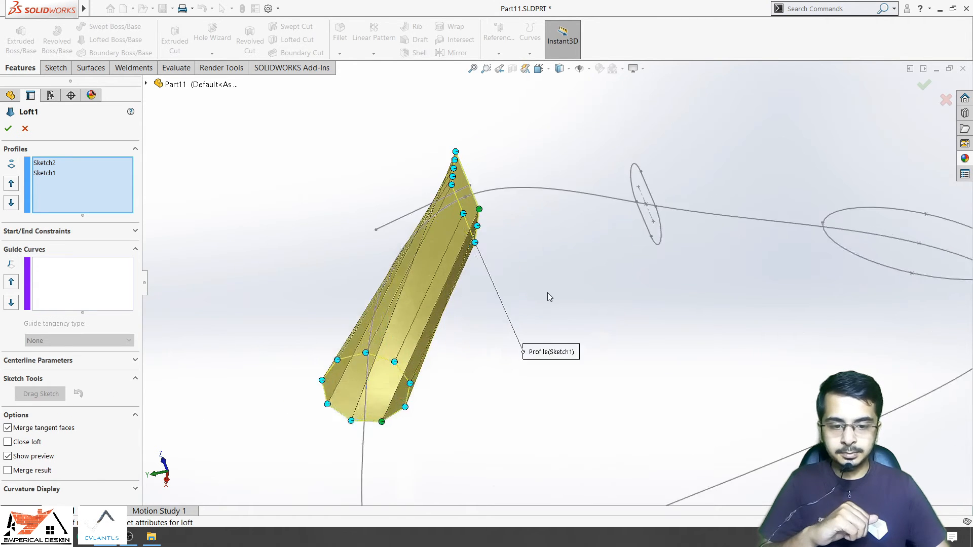
Step: Move the green connector point on the Sketch1 profile from its corner a short way along the adjacent edge
scroll(522, 286, "up", 5)
scroll(426, 117, "down", 3)
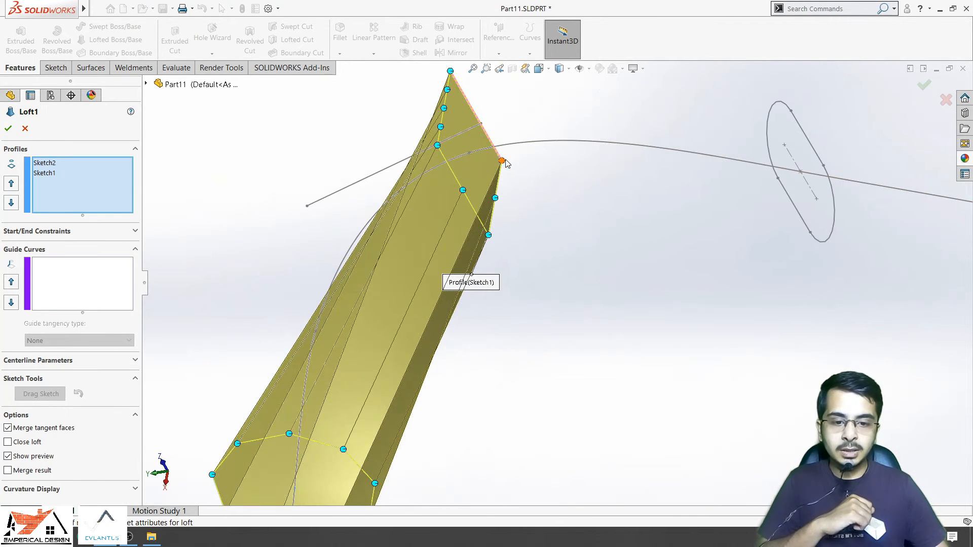
left_click_drag(502, 160, 488, 138)
scroll(522, 222, "up", 2)
scroll(522, 222, "down", 2)
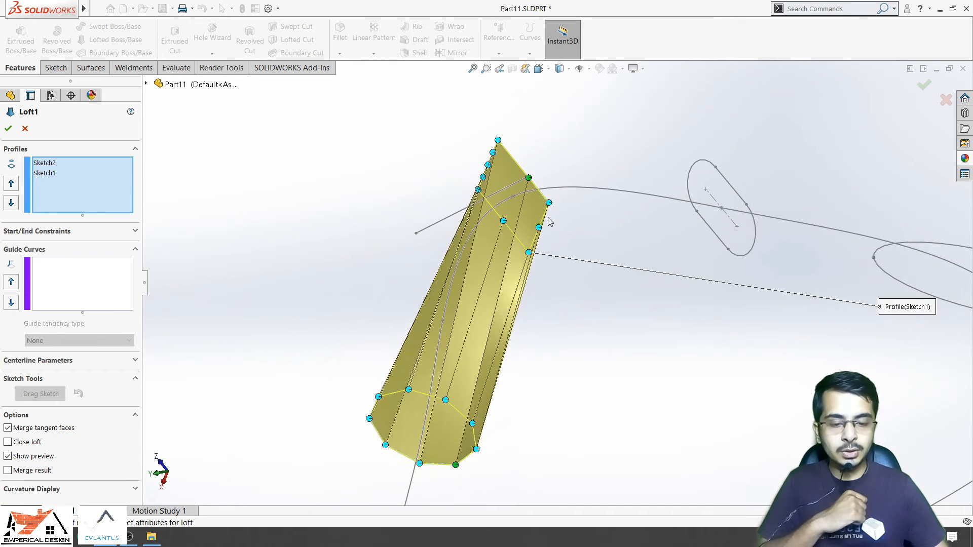
Step: Assign 3DSketch1 as the centerline of the Sketch2-to-Sketch1 loft and accept the feature
scroll(509, 321, "up", 4)
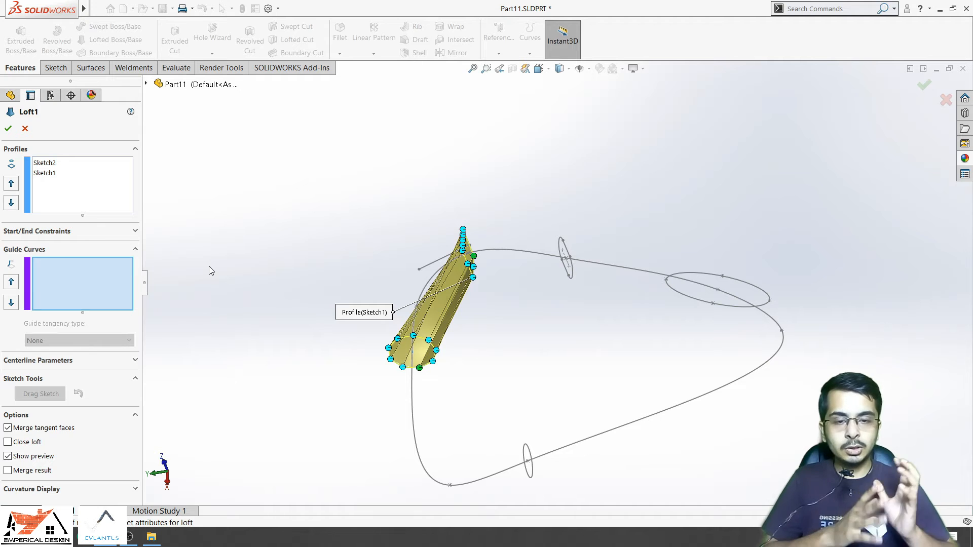
scroll(396, 356, "down", 4)
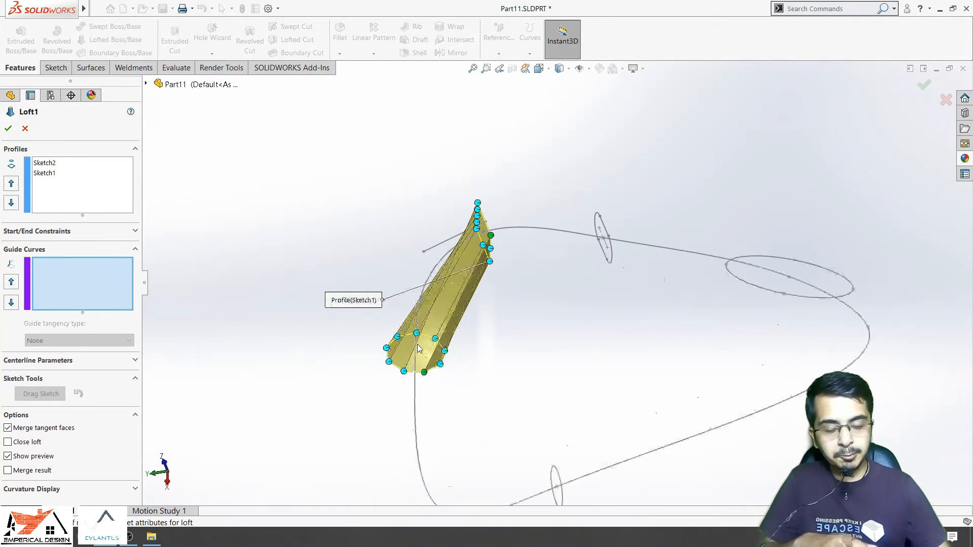
left_click(133, 361)
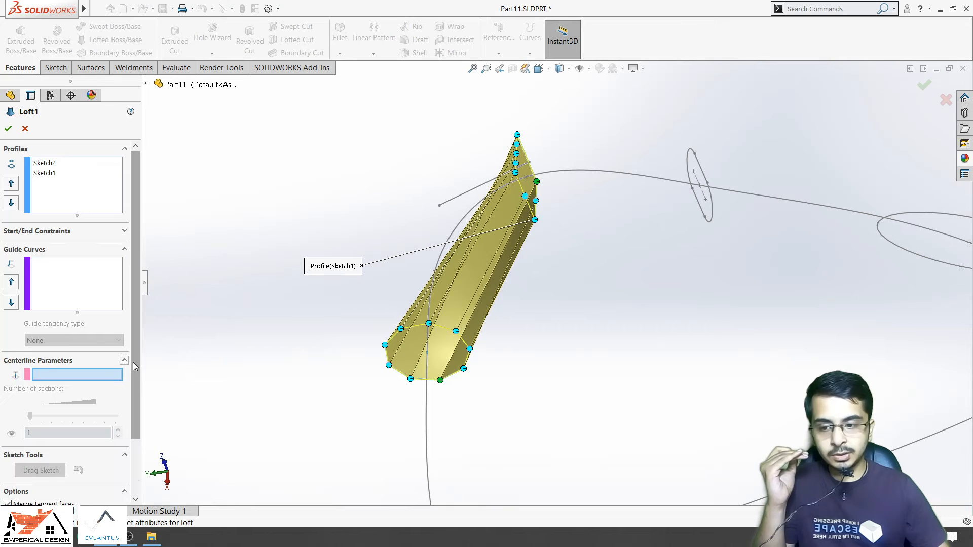
left_click(452, 236)
mouse_move(495, 317)
middle_mouse_down()
mouse_move(482, 283)
mouse_move(525, 307)
middle_mouse_up()
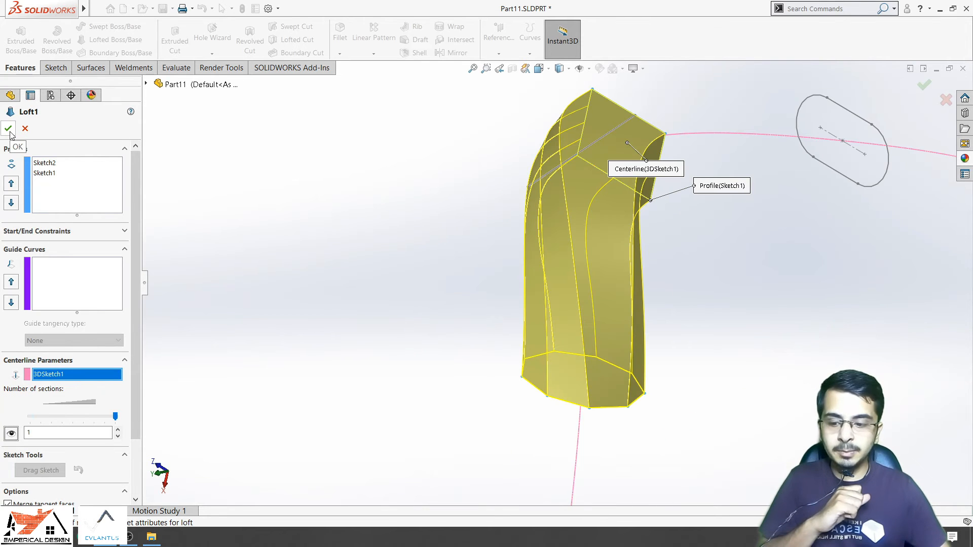
left_click(9, 129)
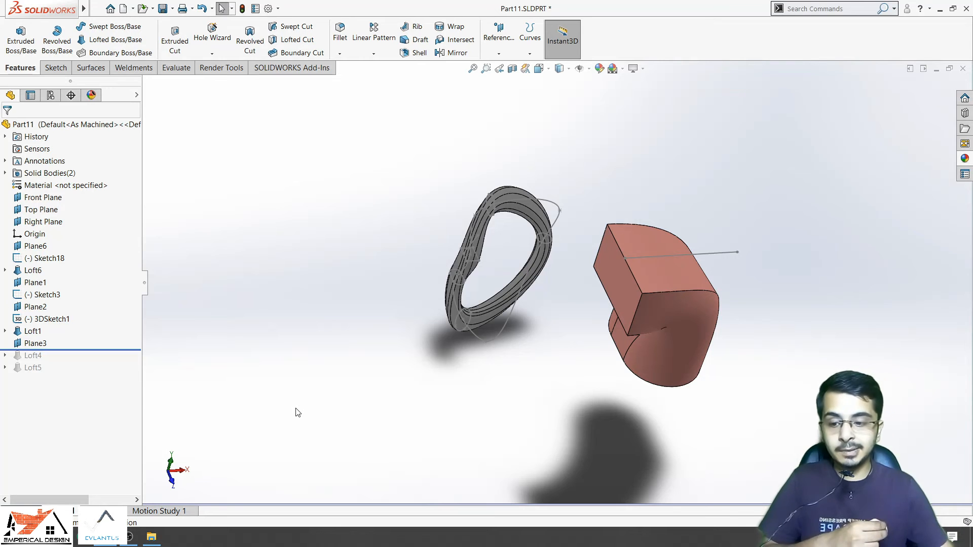
Step: Roll the model forward to include Loft4 and expand it to list its sketches
left_click_drag(63, 350, 34, 360)
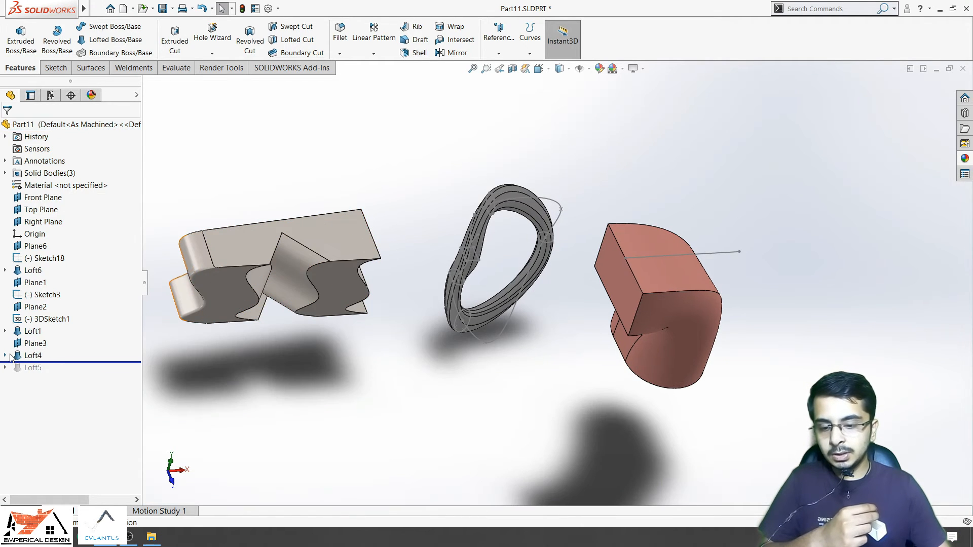
left_click(5, 355)
scroll(537, 289, "down", 5)
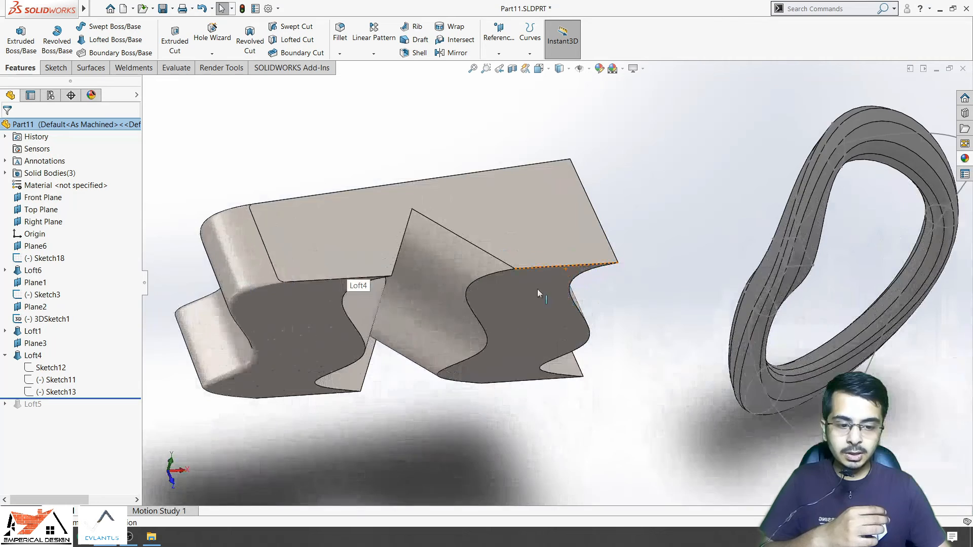
scroll(537, 288, "up", 1)
middle_click_drag(317, 289, 284, 315)
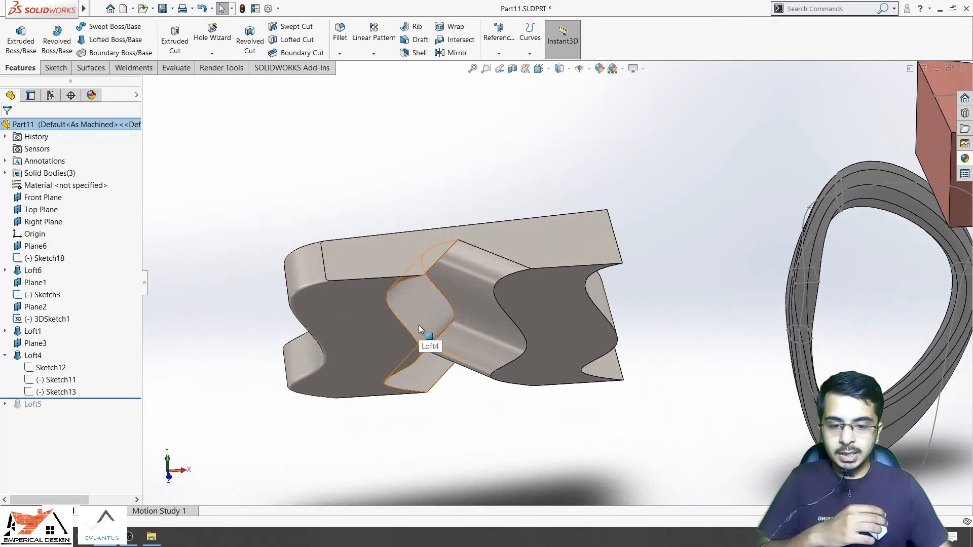
middle_click_drag(419, 324, 423, 367)
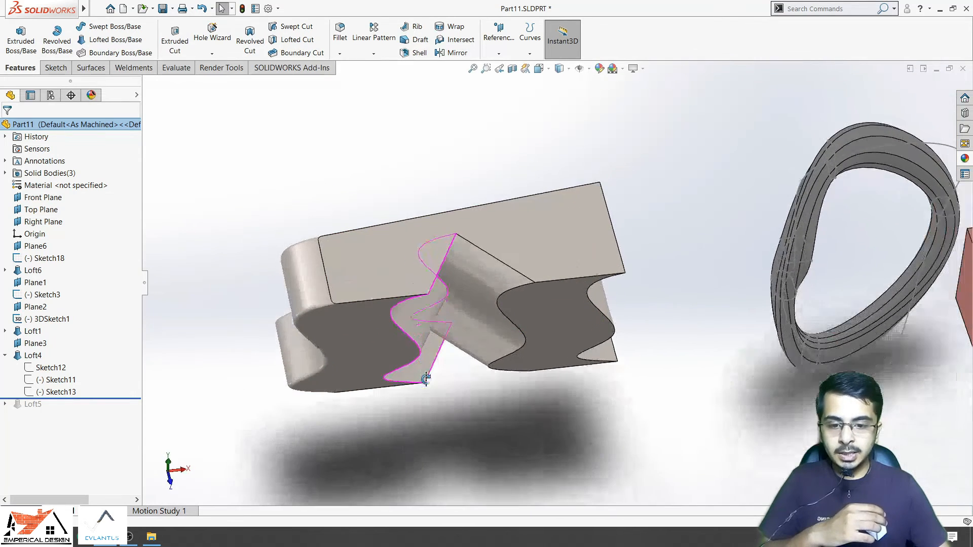
Step: Highlight Sketch12 and Sketch11 of Loft4 and inspect them on the body
left_click(42, 368)
left_click(49, 380)
mouse_move(401, 419)
middle_mouse_down()
mouse_move(420, 413)
mouse_move(405, 416)
middle_mouse_up()
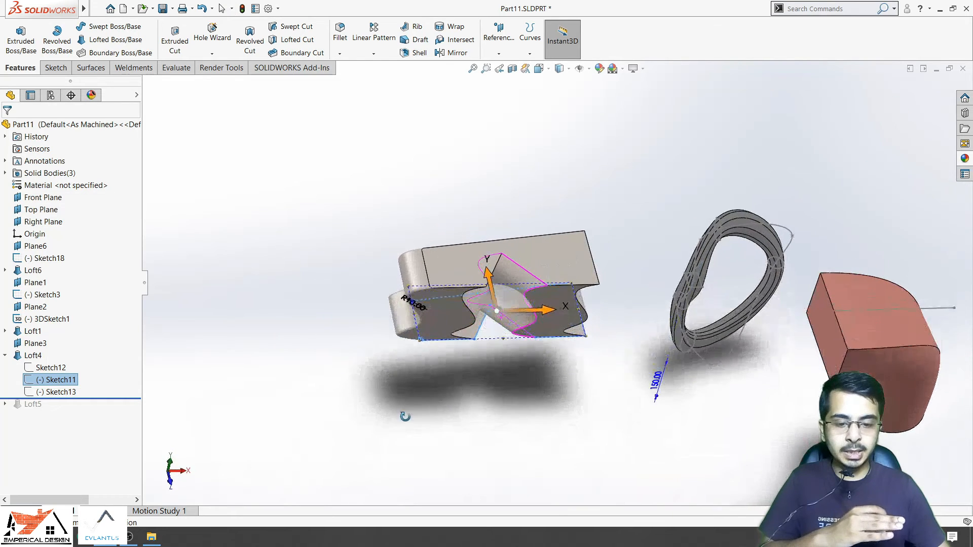
scroll(517, 318, "down", 4)
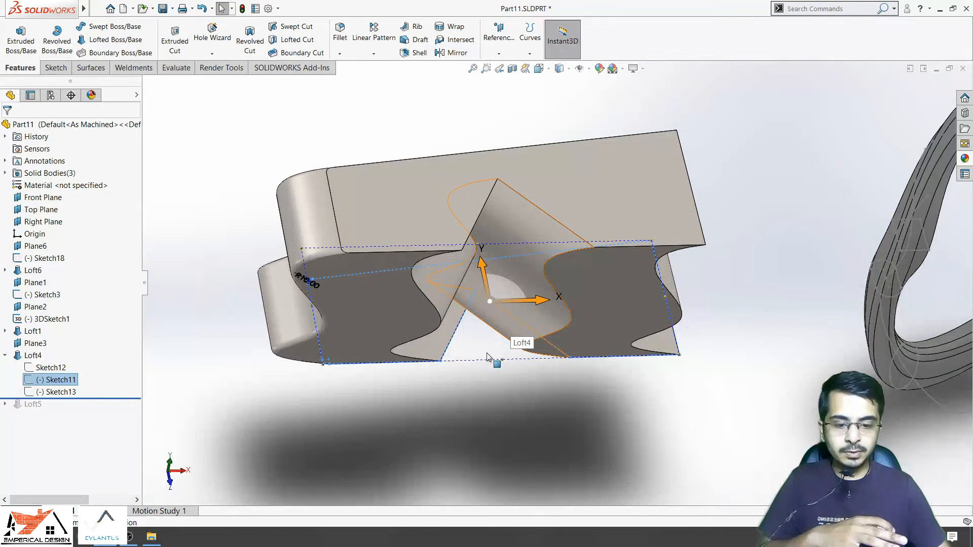
Step: Highlight Sketch12 and Sketch13 under Loft4 and inspect the profile and the guide curve on the body
left_click(55, 371)
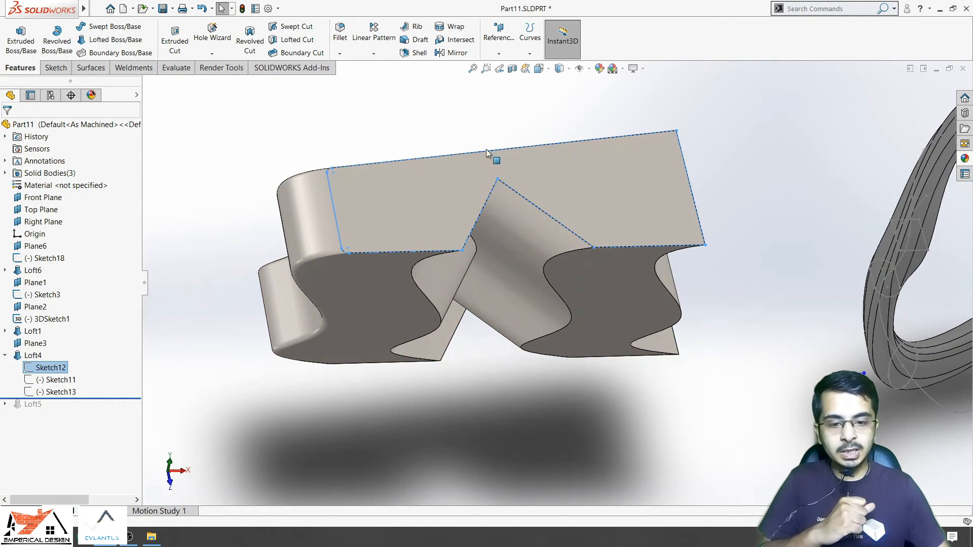
left_click(56, 392)
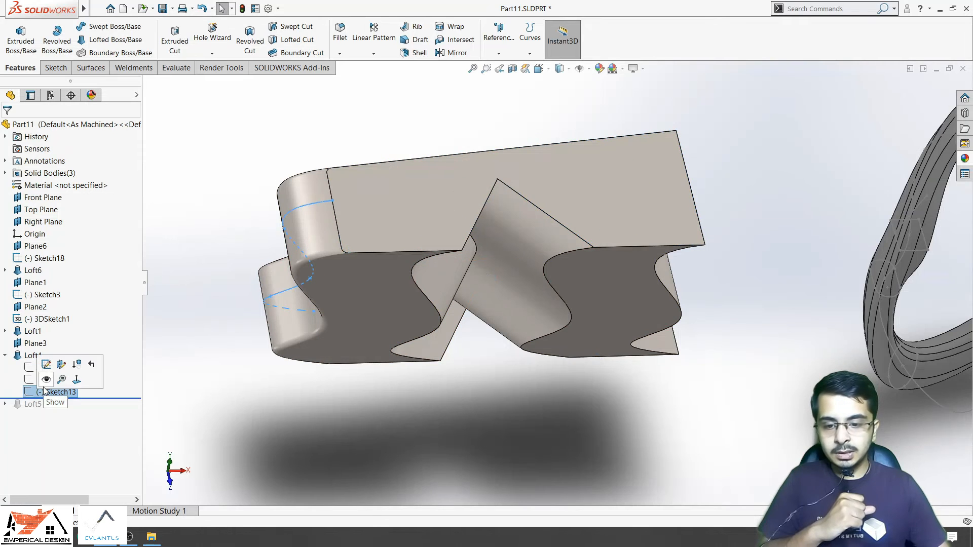
mouse_move(319, 314)
middle_mouse_down()
mouse_move(316, 239)
mouse_move(317, 265)
middle_mouse_up()
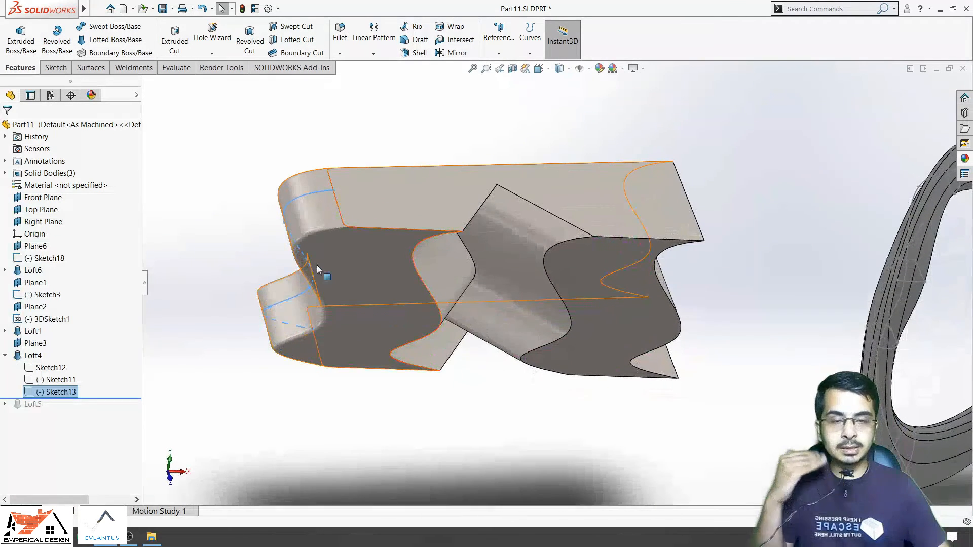
scroll(317, 231, "down", 2)
middle_click_drag(387, 360, 385, 336)
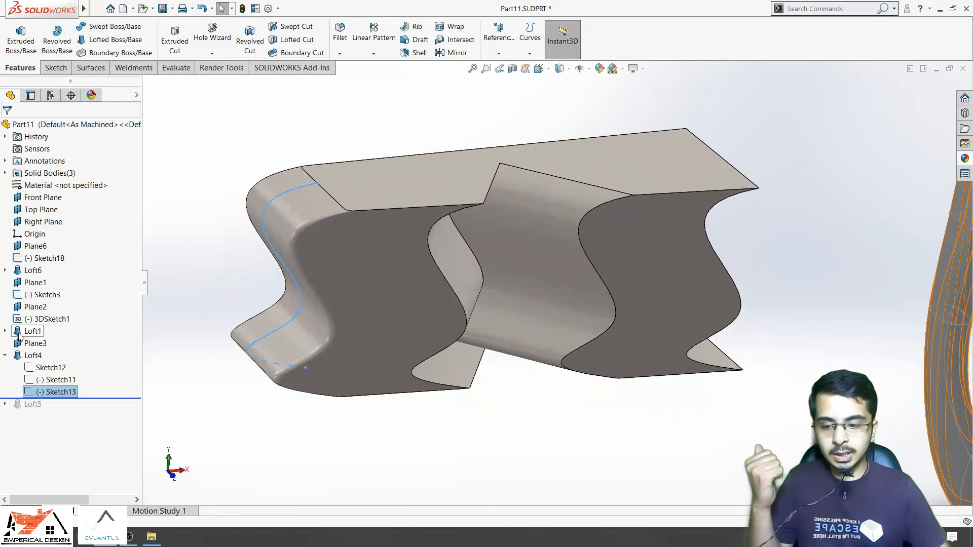
Step: Open Loft4's Sketch12 for editing, examine its notched outline and rounded corners, and exit the sketch
left_click(33, 355)
left_click(50, 366)
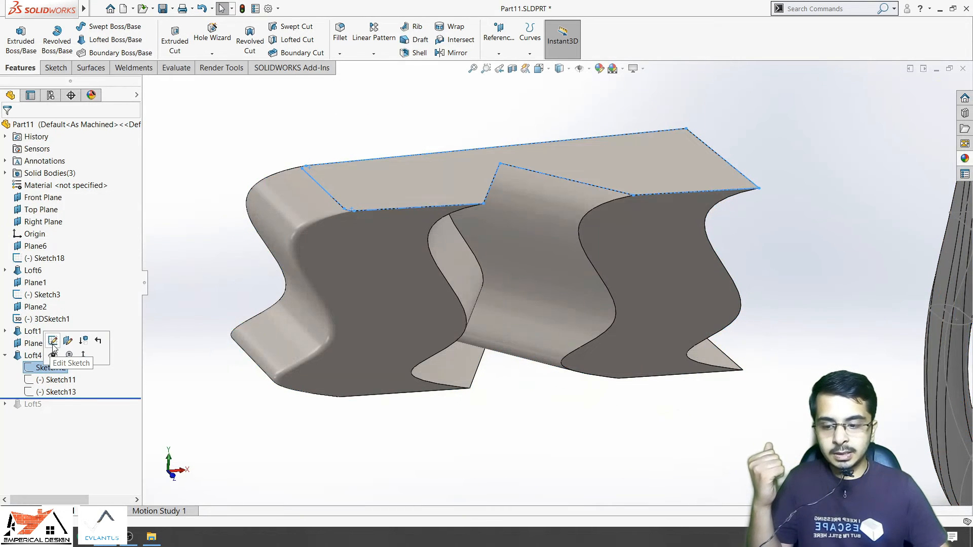
left_click(53, 341)
middle_click_drag(468, 328, 464, 393)
scroll(531, 266, "up", 6)
scroll(542, 207, "down", 6)
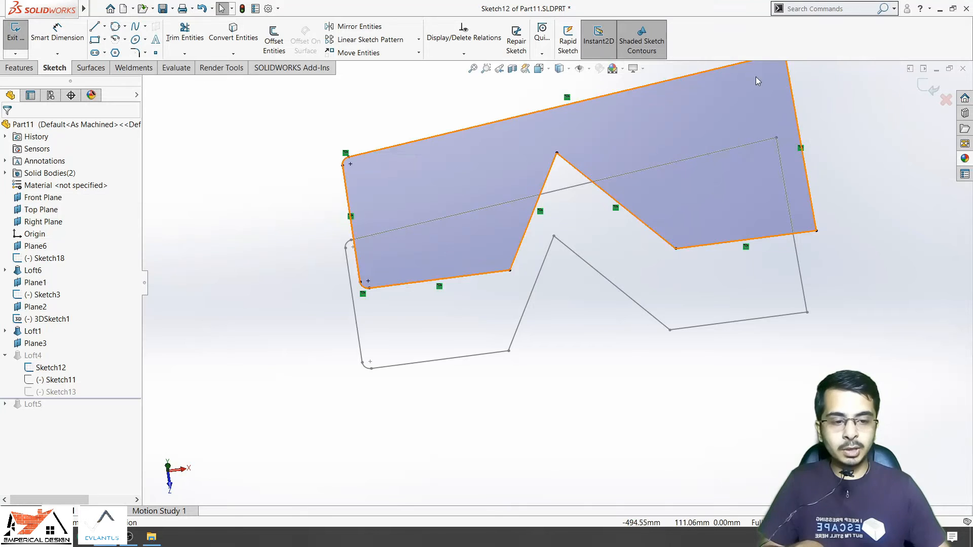
scroll(756, 77, "down", 2)
scroll(754, 135, "up", 1)
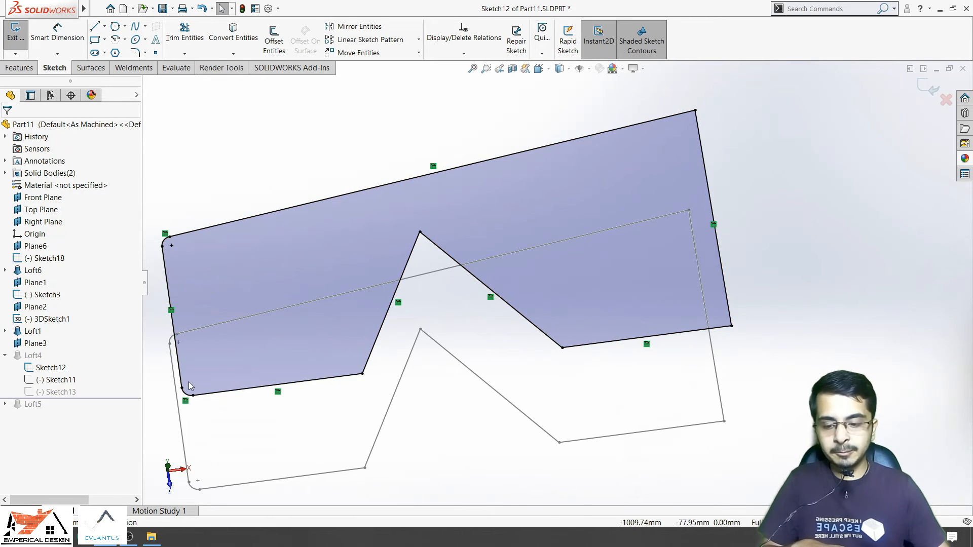
left_click(930, 89)
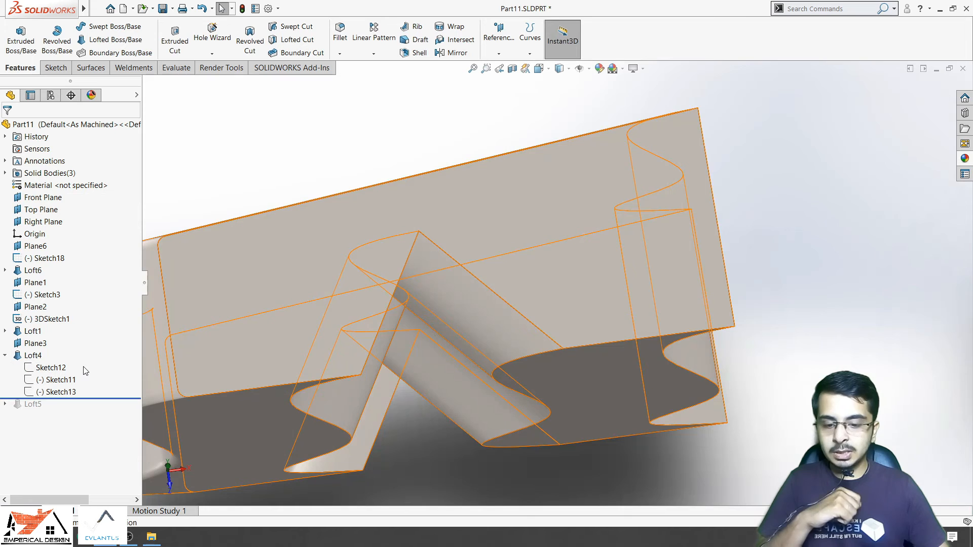
Step: Open Loft4's definition and highlight its profiles Sketch12 and Sketch11 and its guide curve Sketch13
scroll(496, 345, "up", 3)
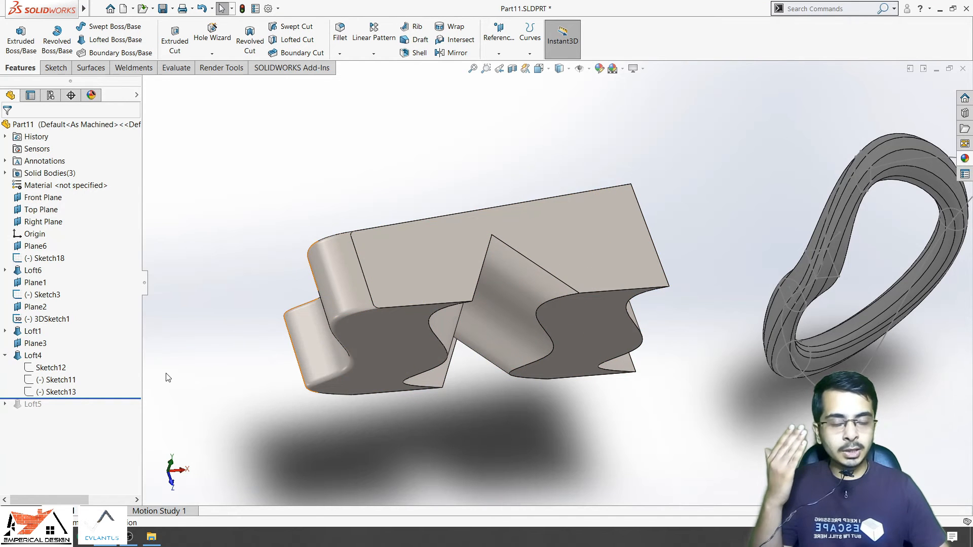
left_click(33, 355)
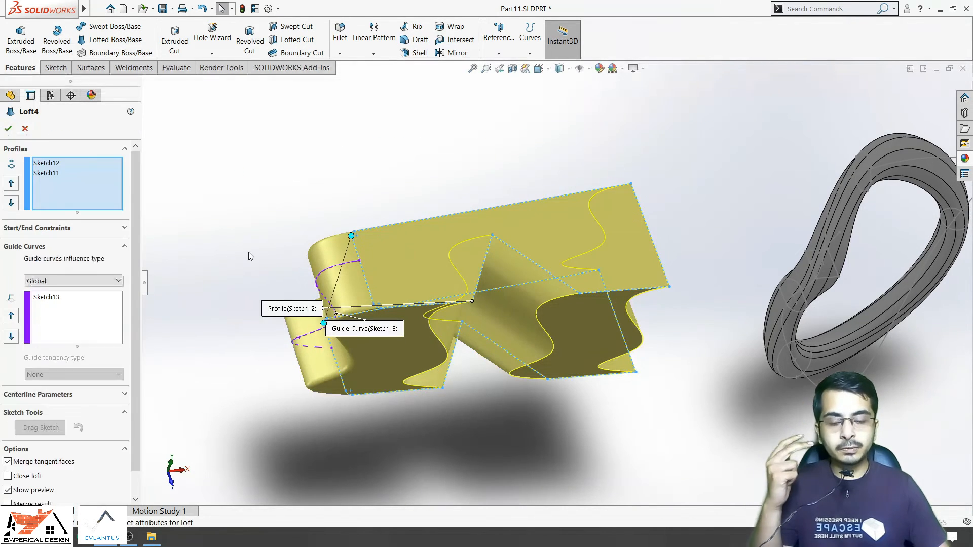
left_click(46, 162)
left_click(46, 173)
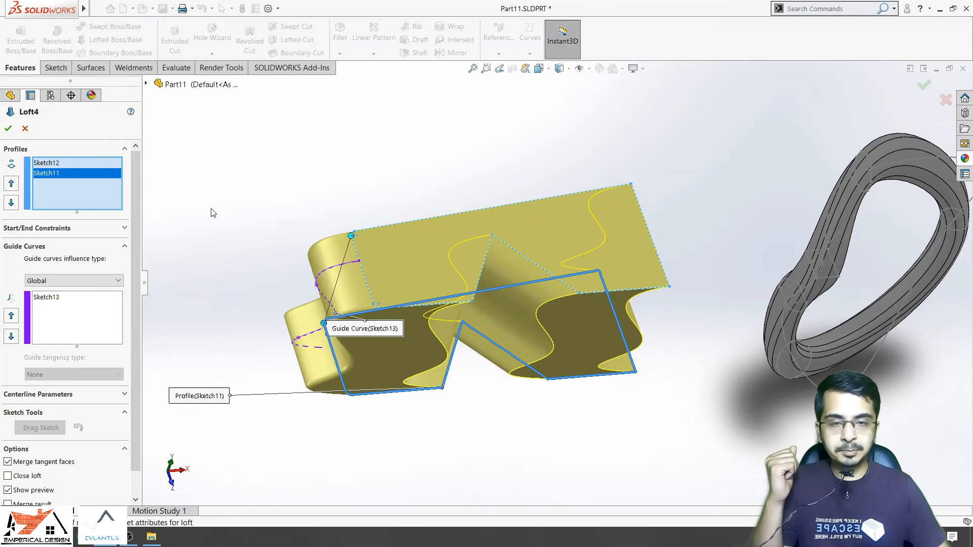
left_click(76, 301)
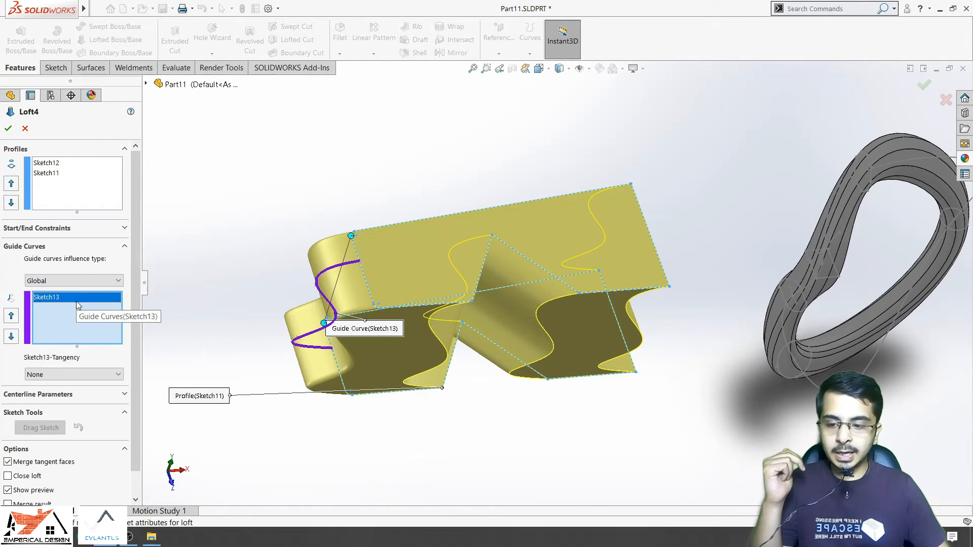
middle_click_drag(346, 350, 428, 355)
Step: Set Loft4's guide curves influence type to To Next Guide and view the loft preview
left_click(94, 280)
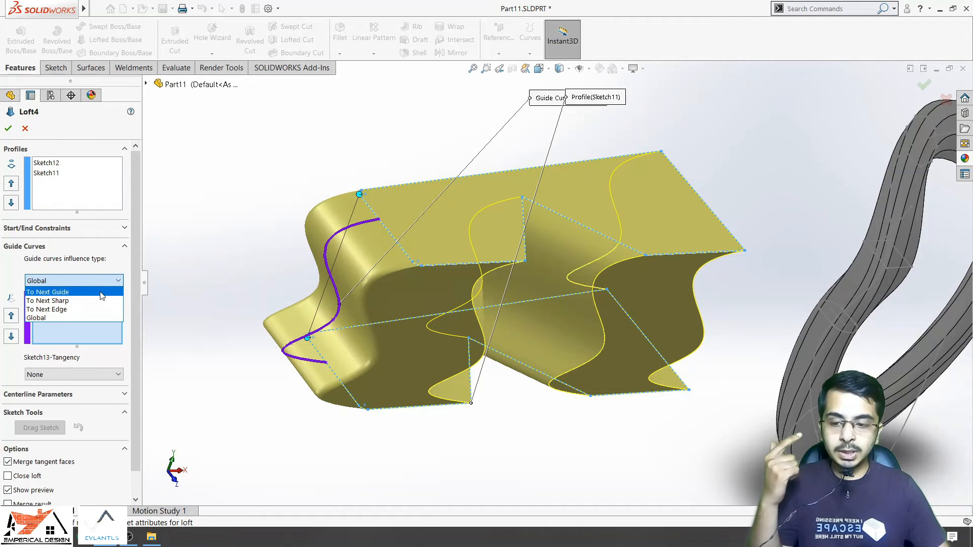
left_click(101, 292)
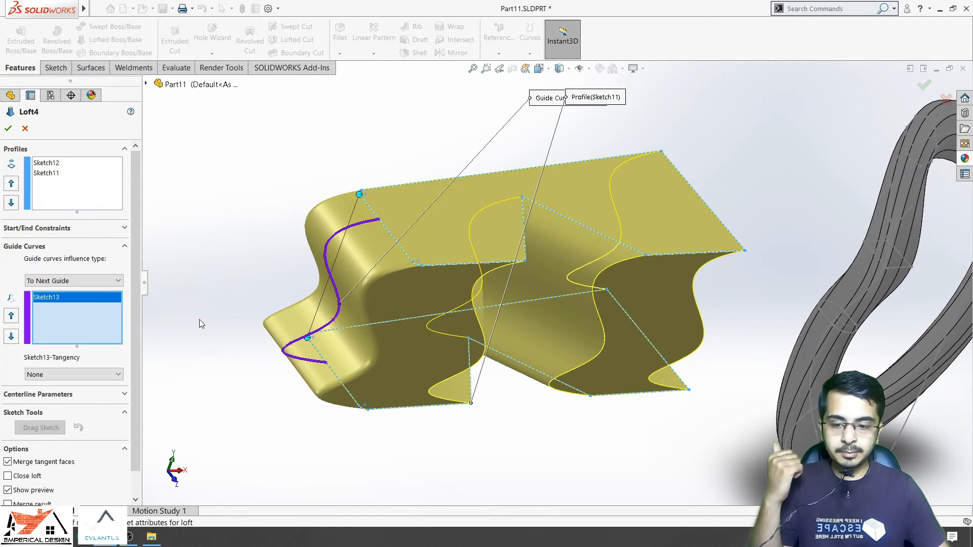
scroll(239, 312, "up", 1)
middle_click_drag(239, 312, 231, 315)
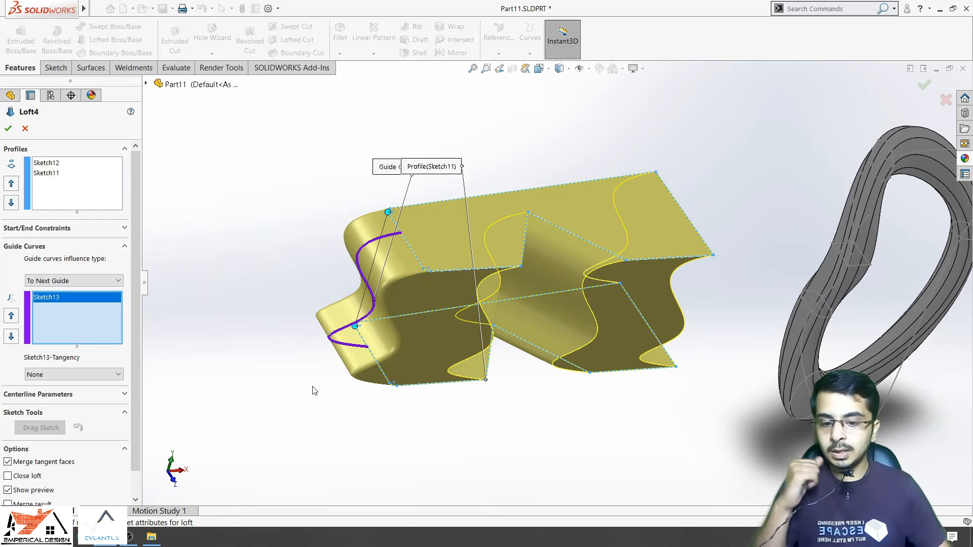
Step: Try the To Next Sharp guide curves influence type on Loft4 and inspect the preview from several angles
scroll(117, 277, "down", 1)
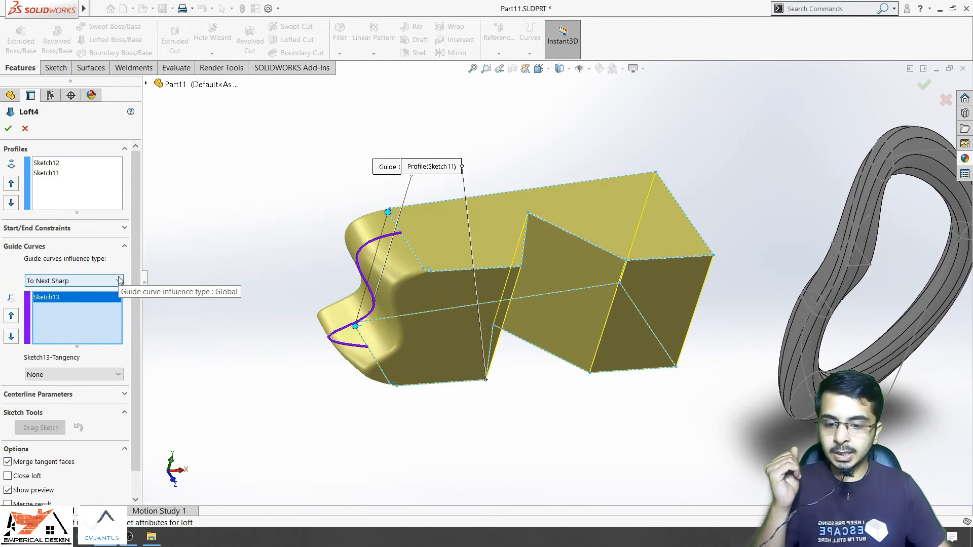
scroll(120, 280, "down", 1)
scroll(119, 280, "up", 1)
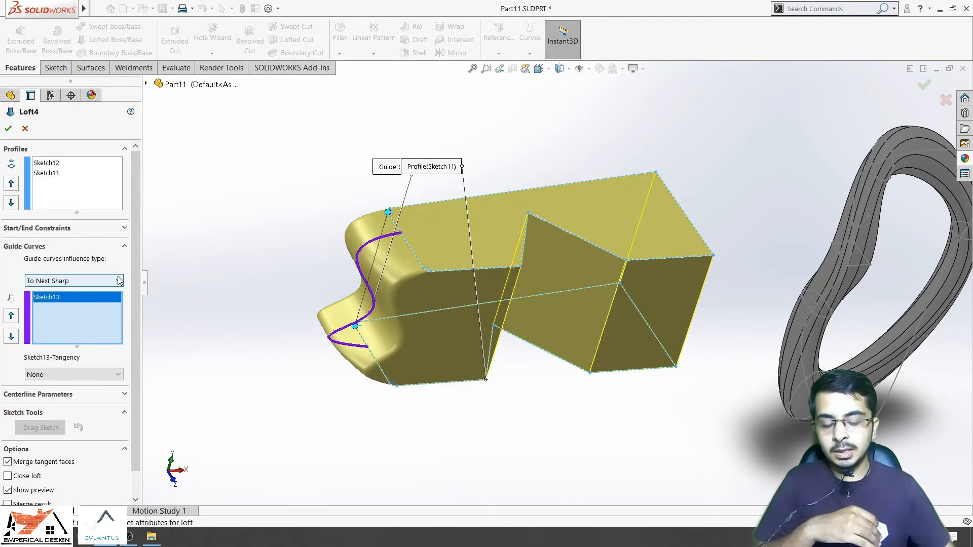
scroll(426, 260, "down", 1)
middle_click_drag(464, 287, 456, 310)
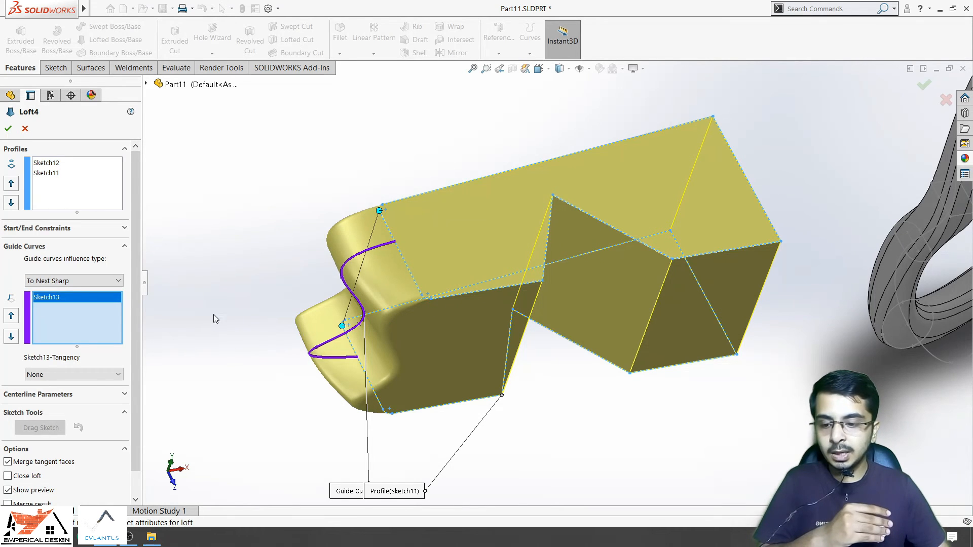
Step: Try the To Next Edge guide curves influence type on Loft4 and examine the preview around Sketch13 and the rounded corners
scroll(116, 282, "down", 1)
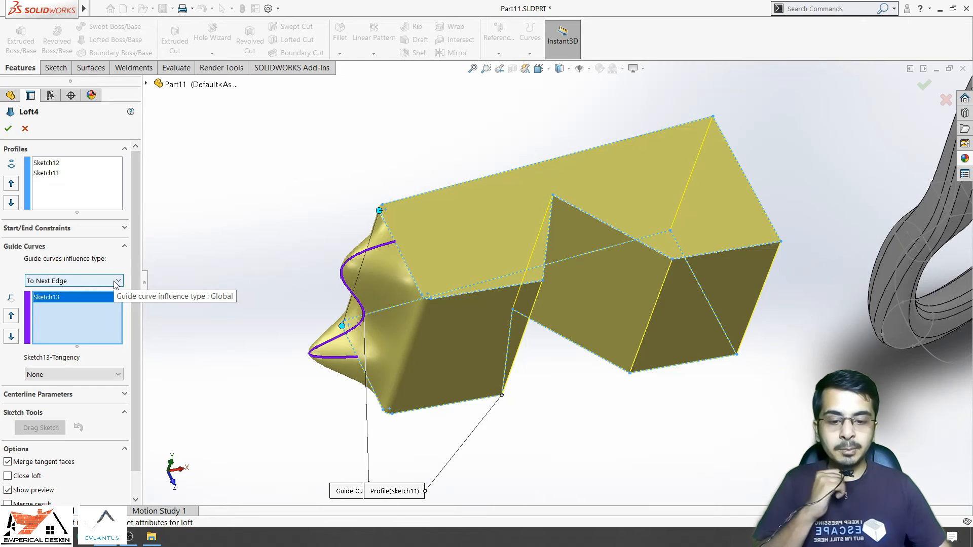
scroll(440, 299, "down", 6)
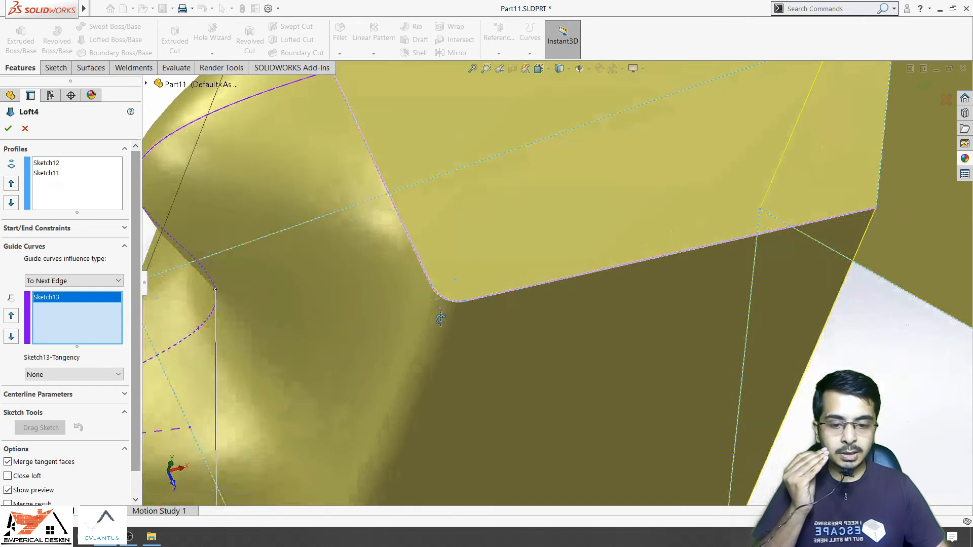
scroll(430, 287, "up", 5)
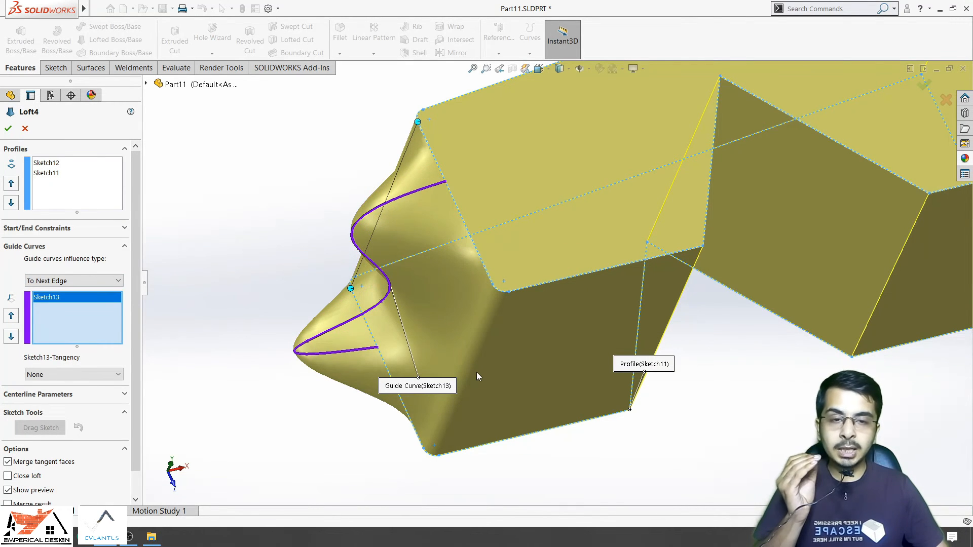
scroll(492, 284, "down", 2)
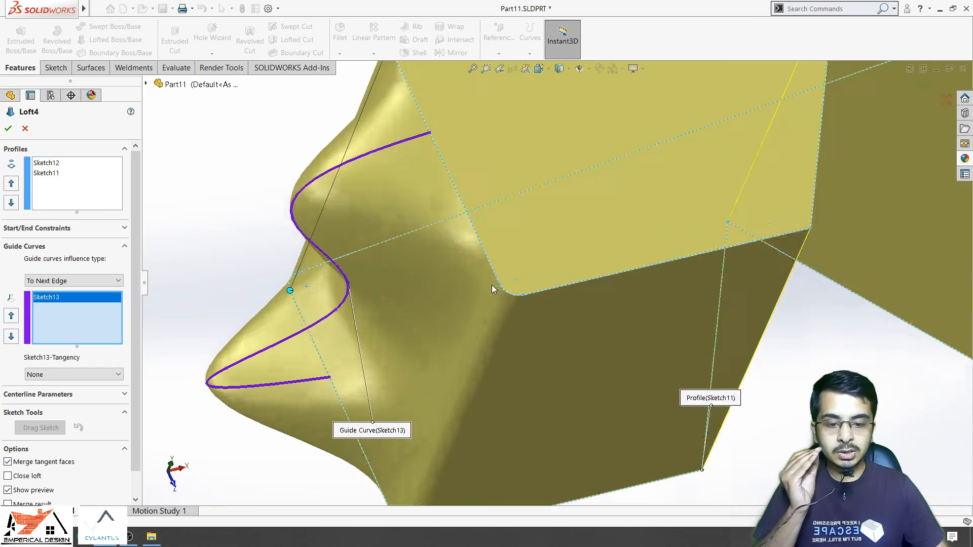
middle_click_drag(491, 285, 504, 294)
scroll(550, 291, "up", 2)
scroll(663, 322, "down", 2)
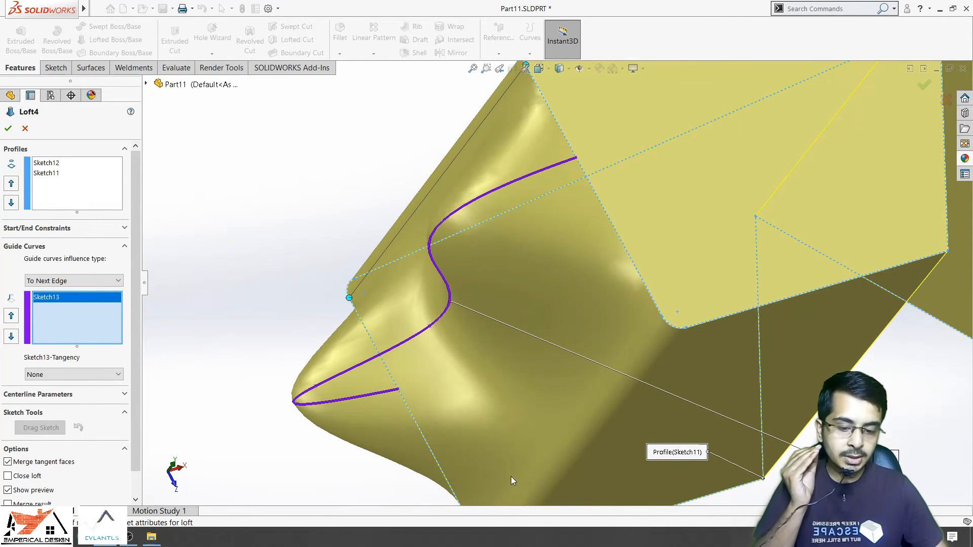
scroll(531, 407, "up", 3)
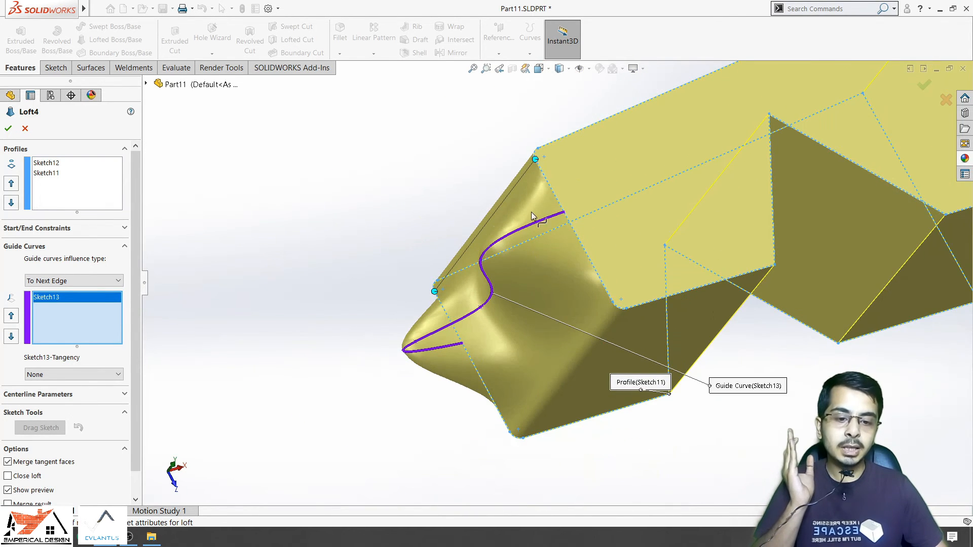
scroll(465, 242, "down", 3)
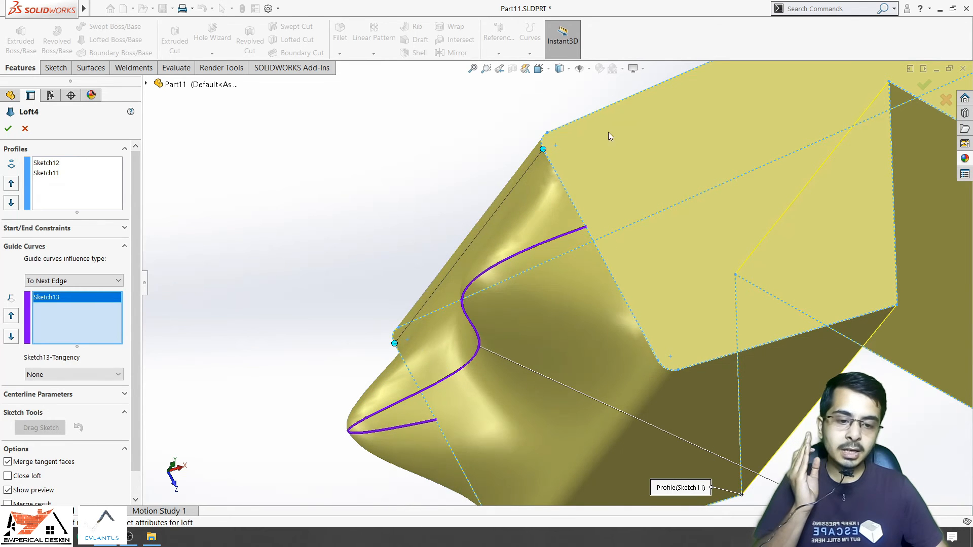
scroll(718, 278, "up", 5)
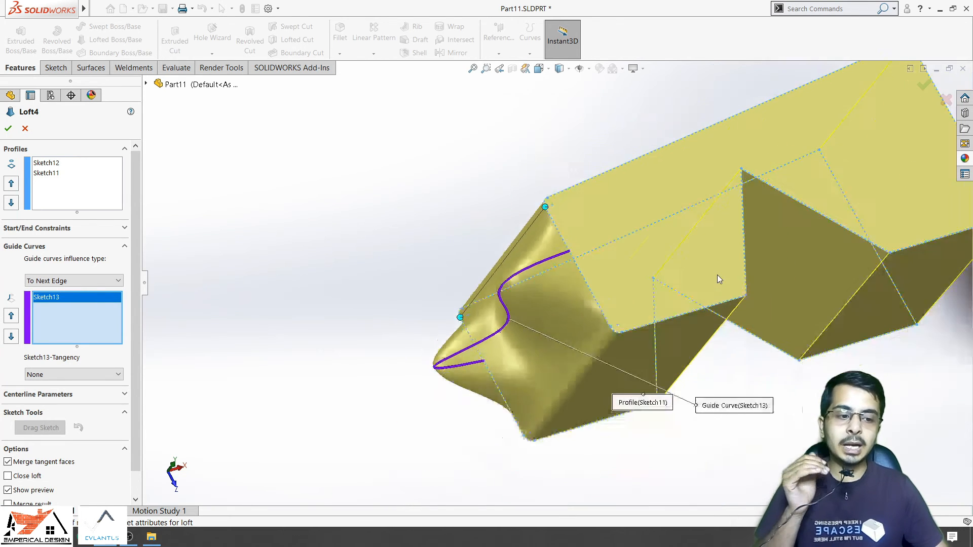
middle_click_drag(701, 267, 676, 200)
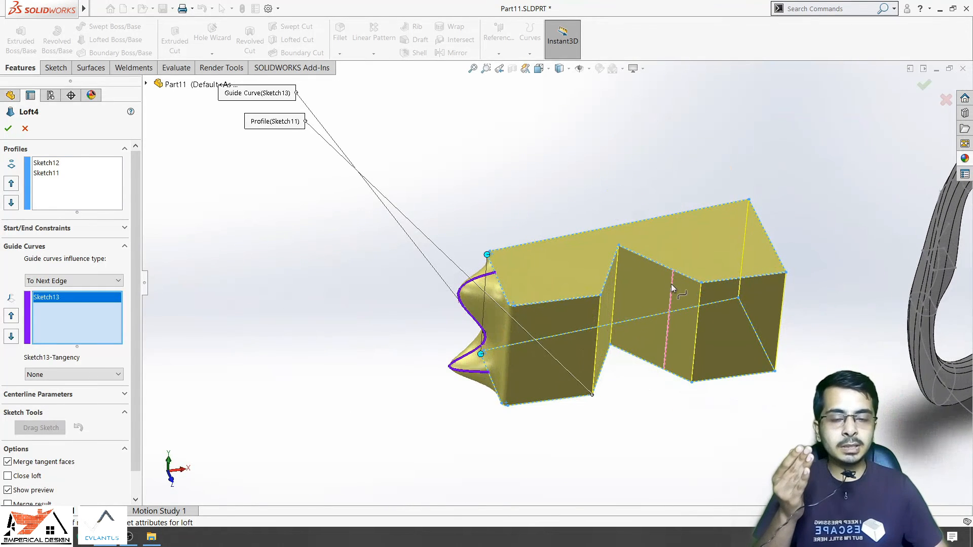
Step: Set Loft4's guide curves influence type to Global and accept the feature
left_click(71, 281)
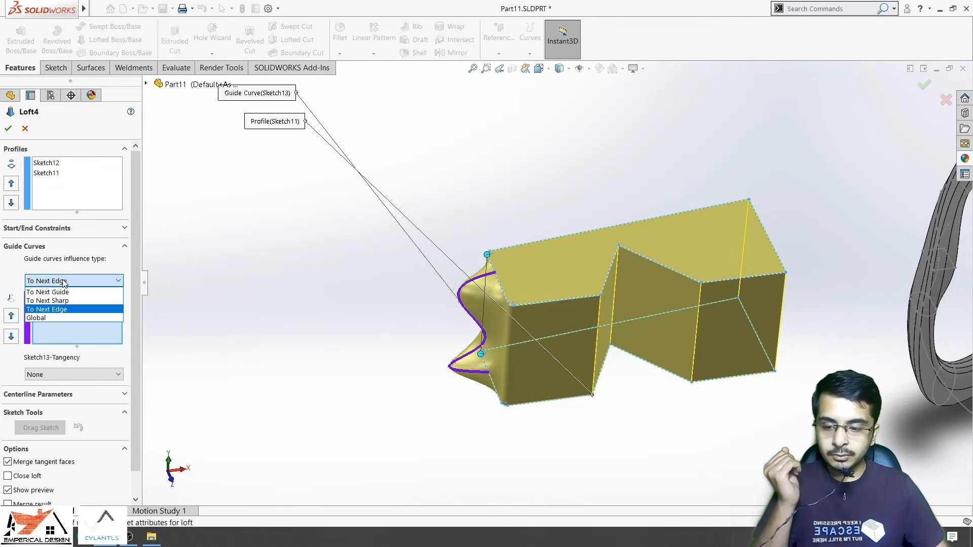
left_click(67, 317)
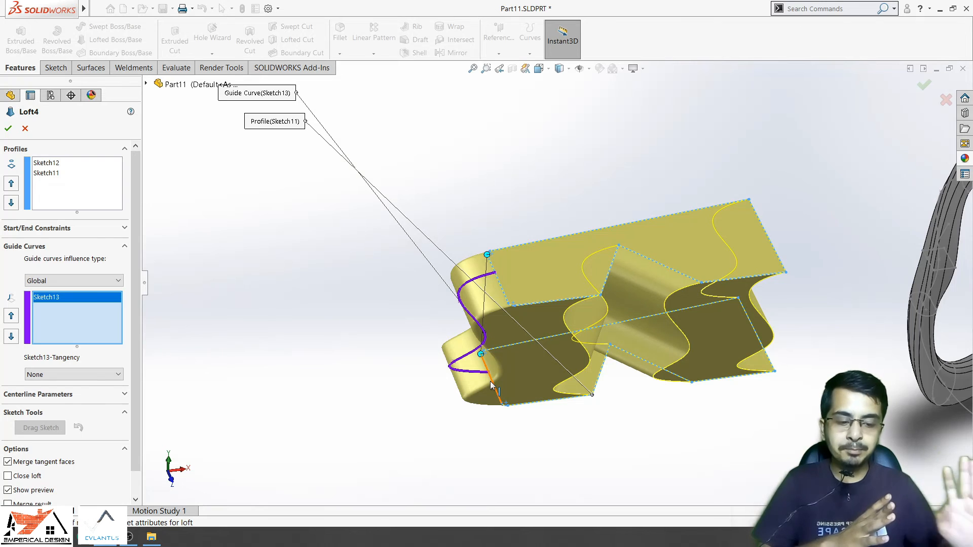
scroll(652, 378, "down", 5)
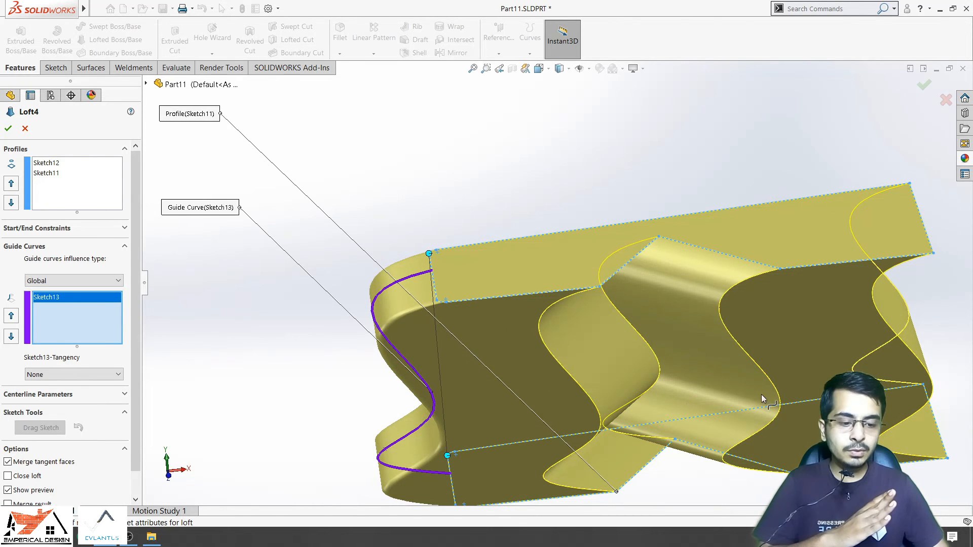
left_click(7, 130)
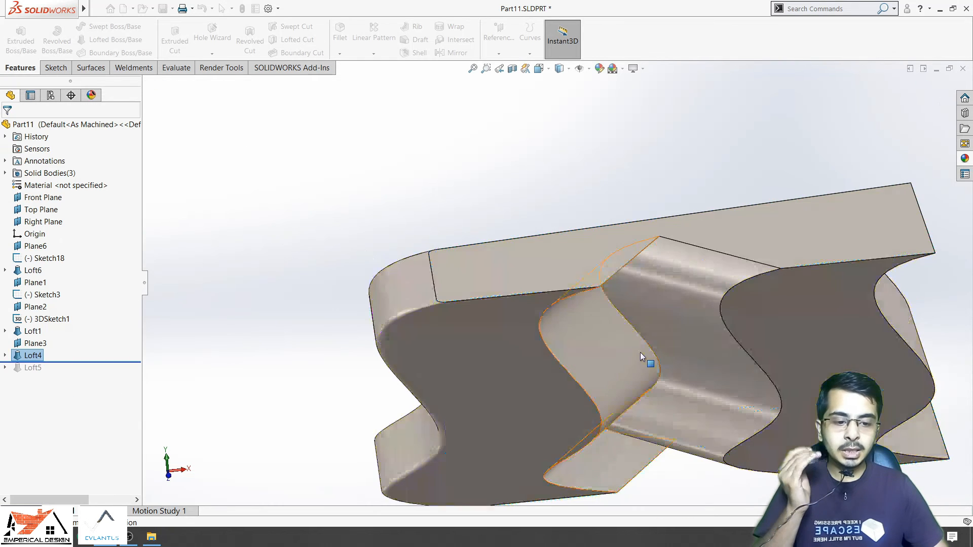
Step: Roll the model forward to include Loft5 and select that loft
scroll(640, 351, "up", 4)
left_click(651, 390)
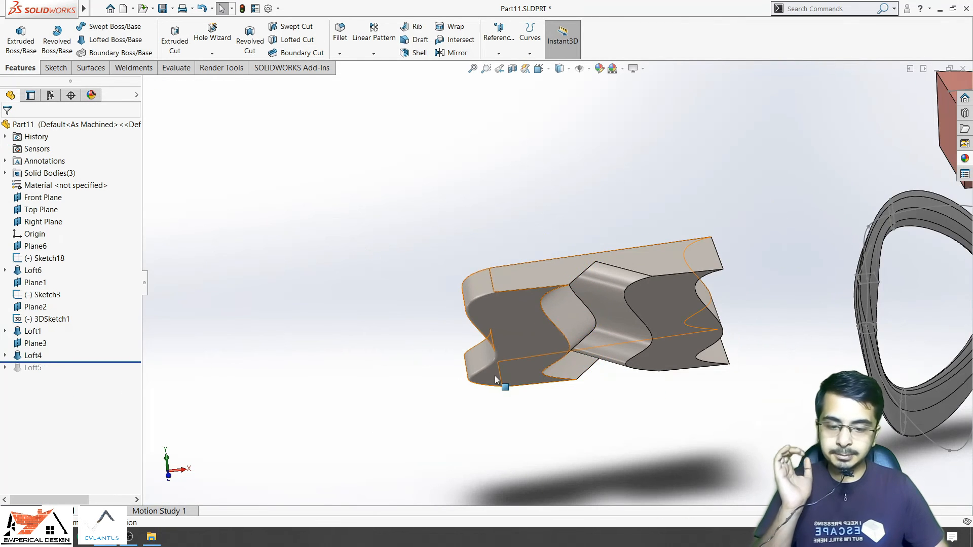
scroll(643, 343, "up", 4)
middle_click_drag(647, 345, 180, 328)
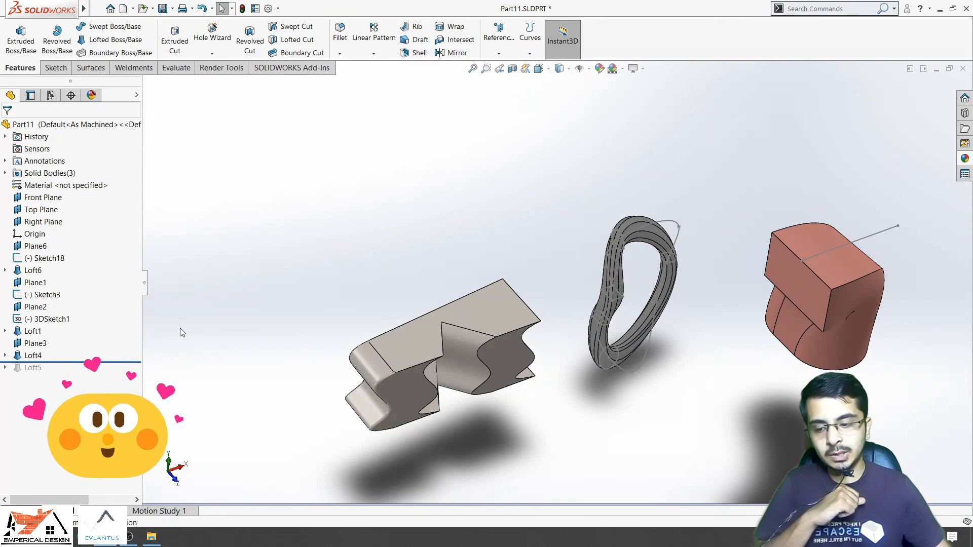
left_click_drag(123, 362, 43, 372)
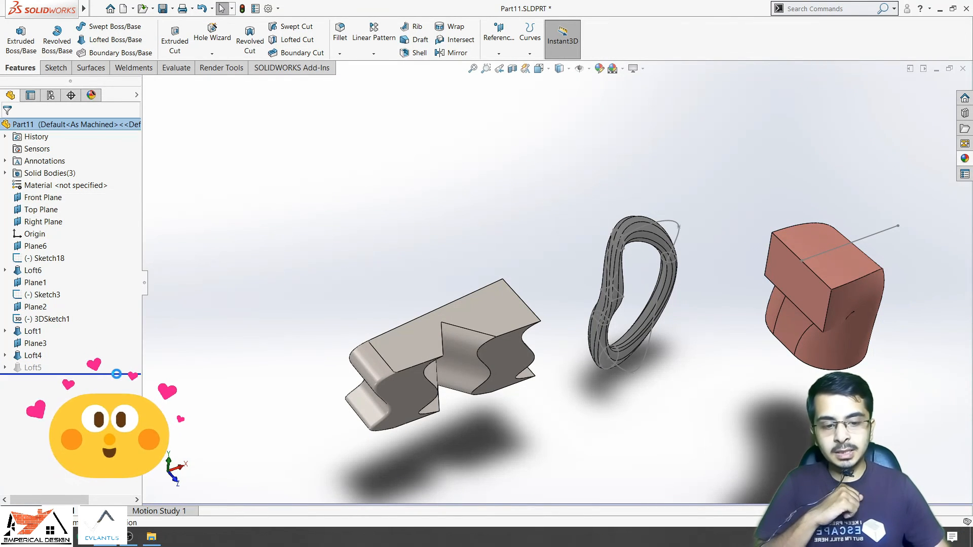
left_click(43, 371)
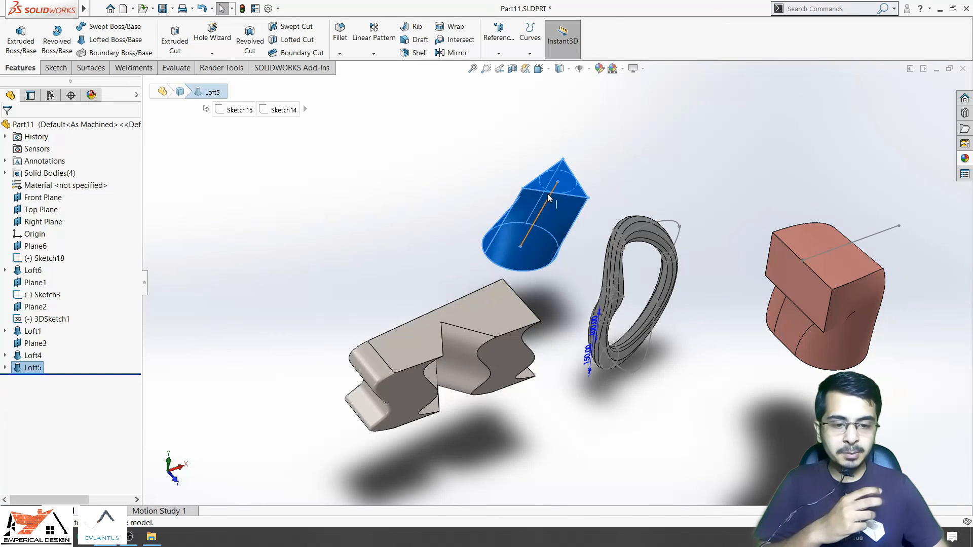
Step: Expand Loft5 in the feature tree and identify Sketch15, Sketch14 and 3DSketch3 on the model
scroll(547, 194, "down", 5)
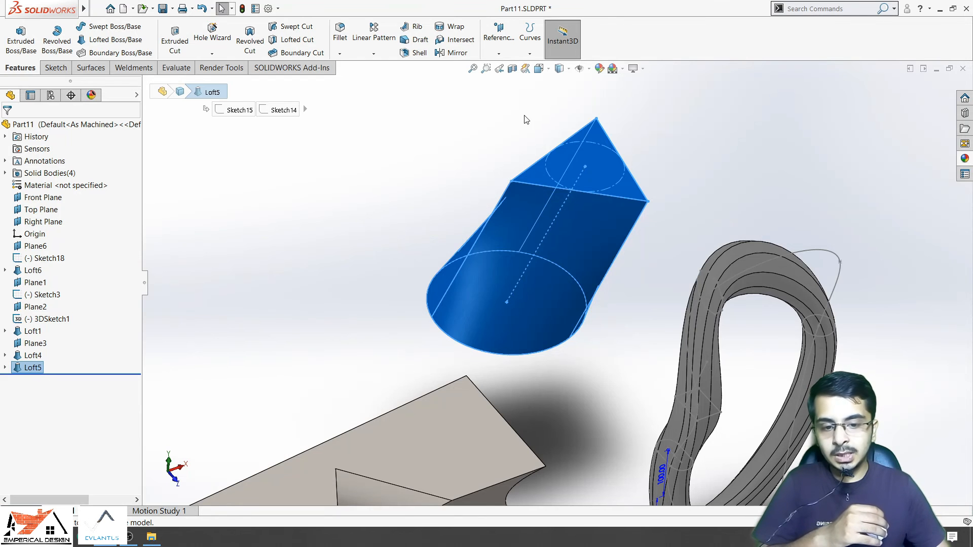
left_click(204, 365)
left_click(5, 368)
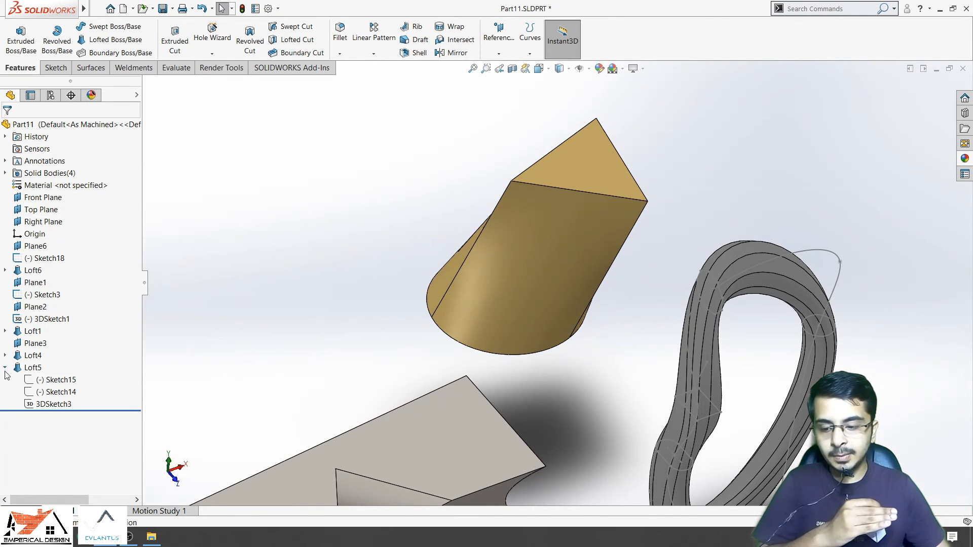
left_click(43, 379)
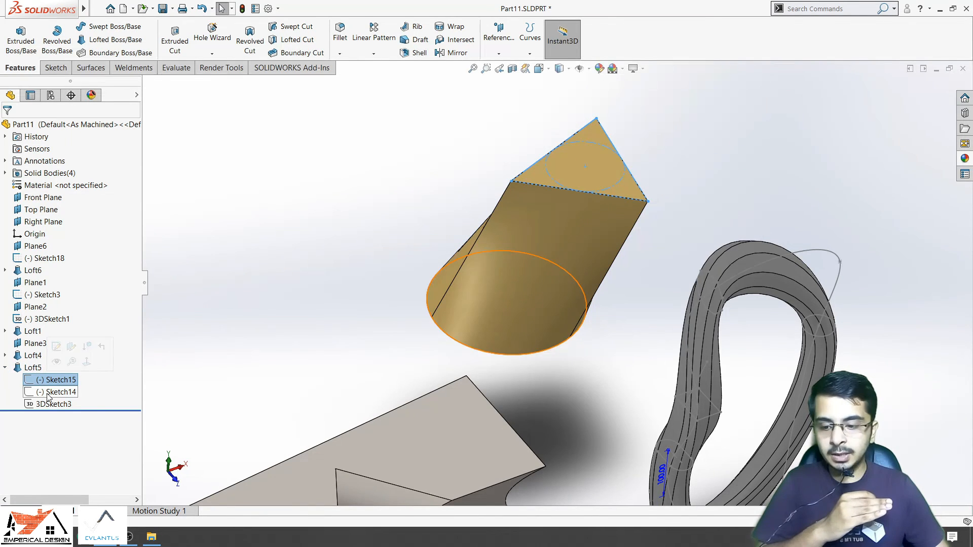
left_click(51, 393)
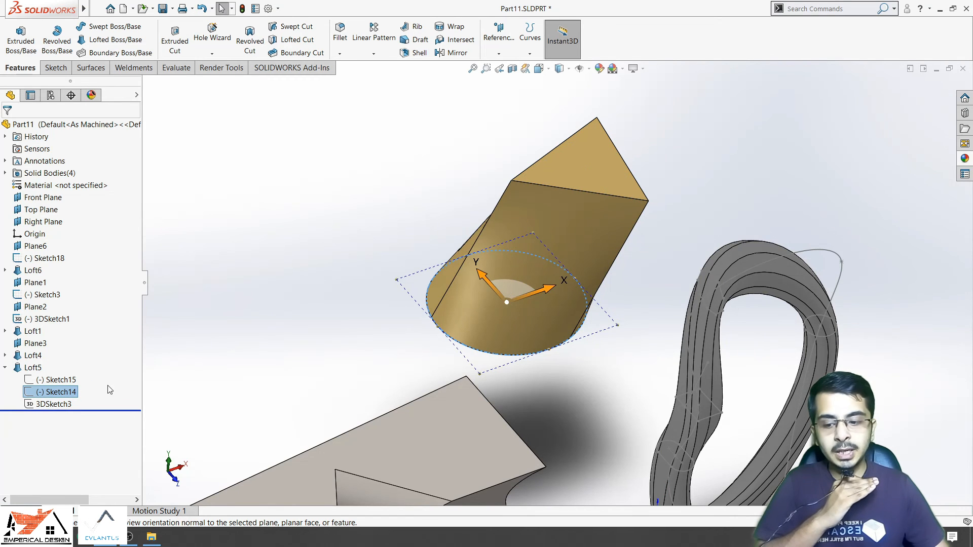
left_click(51, 404)
Step: Open Loft5 for editing and review its profiles, centerline parameters and Merge result option
left_click(28, 368)
left_click(28, 341)
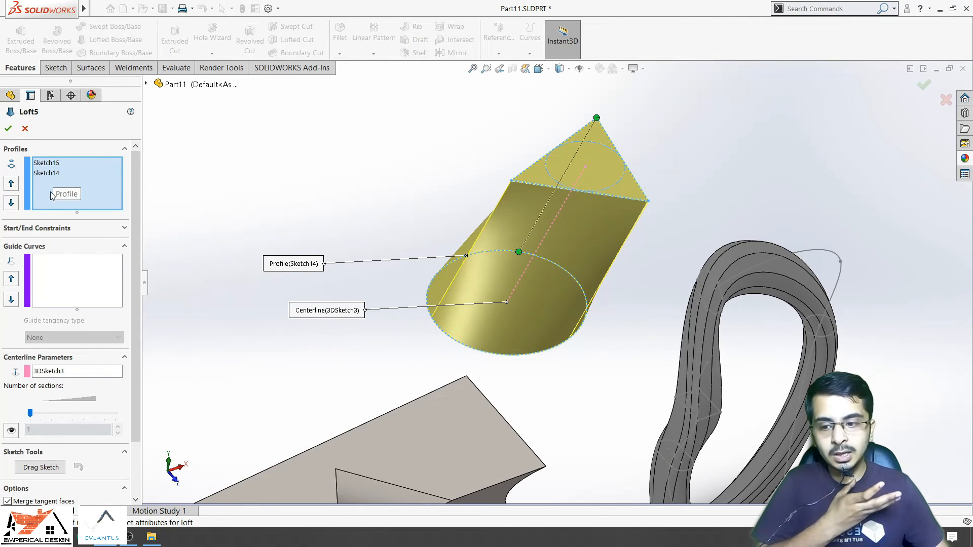
scroll(126, 317, "down", 3)
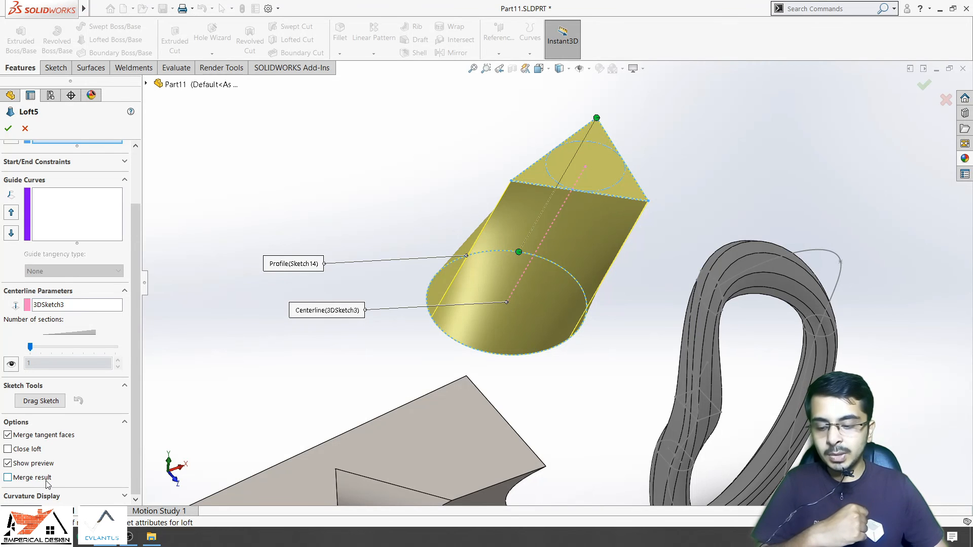
scroll(445, 409, "up", 3)
mouse_move(446, 409)
middle_mouse_down()
mouse_move(450, 326)
mouse_move(438, 393)
mouse_move(446, 391)
middle_mouse_up()
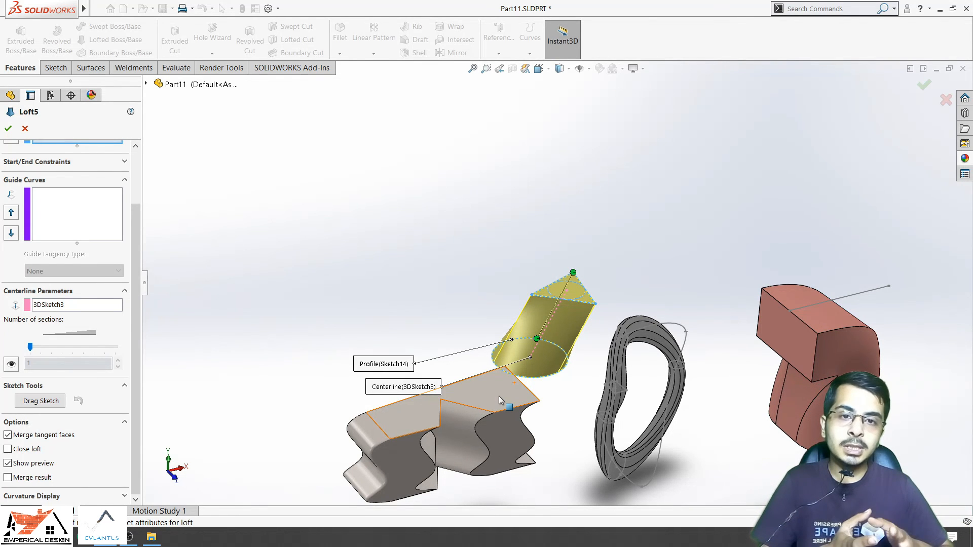
scroll(502, 399, "down", 3)
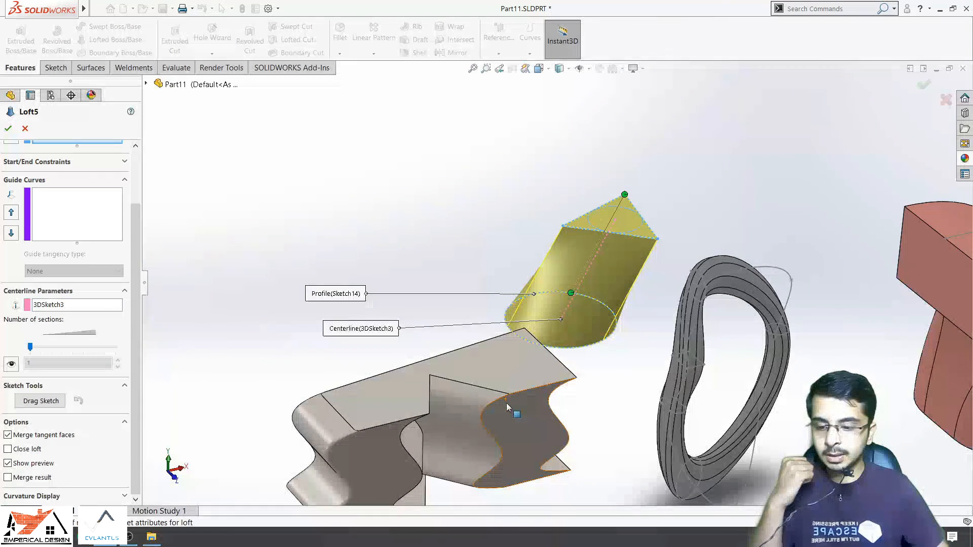
Step: Turn on mesh preview, zebra stripes and curvature combs for Loft5 and examine the surface curvature
left_click(124, 496)
left_click(30, 468)
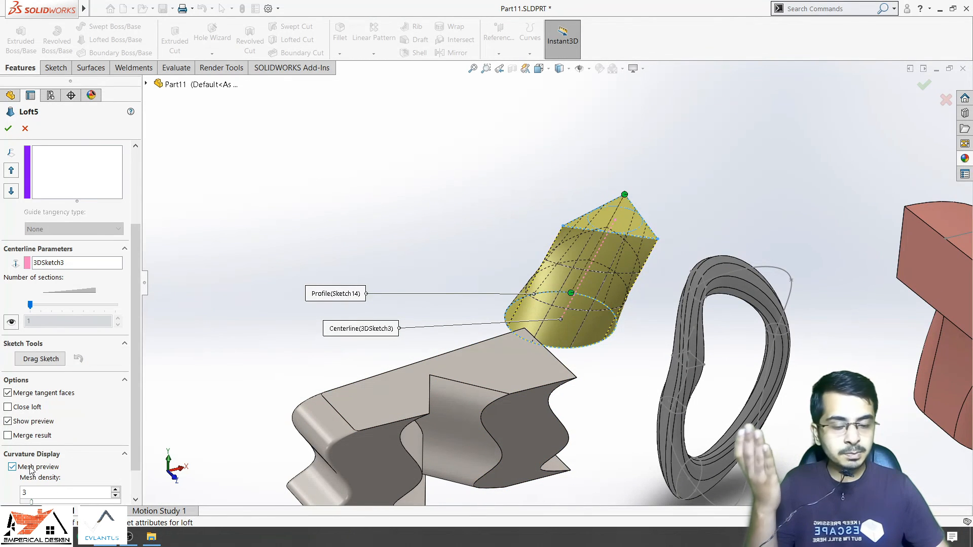
scroll(135, 455, "down", 1)
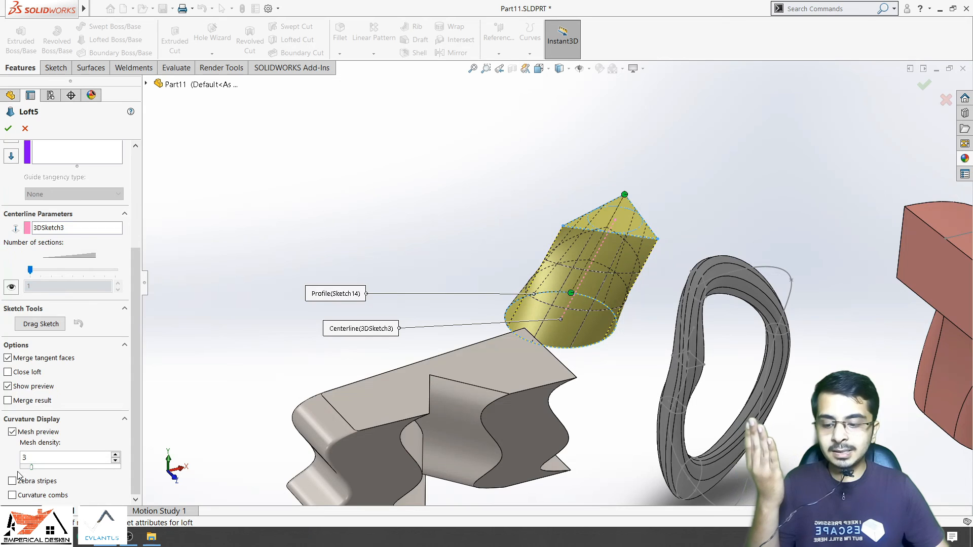
mouse_move(31, 470)
left_mouse_down()
mouse_move(60, 473)
mouse_move(31, 479)
left_mouse_up()
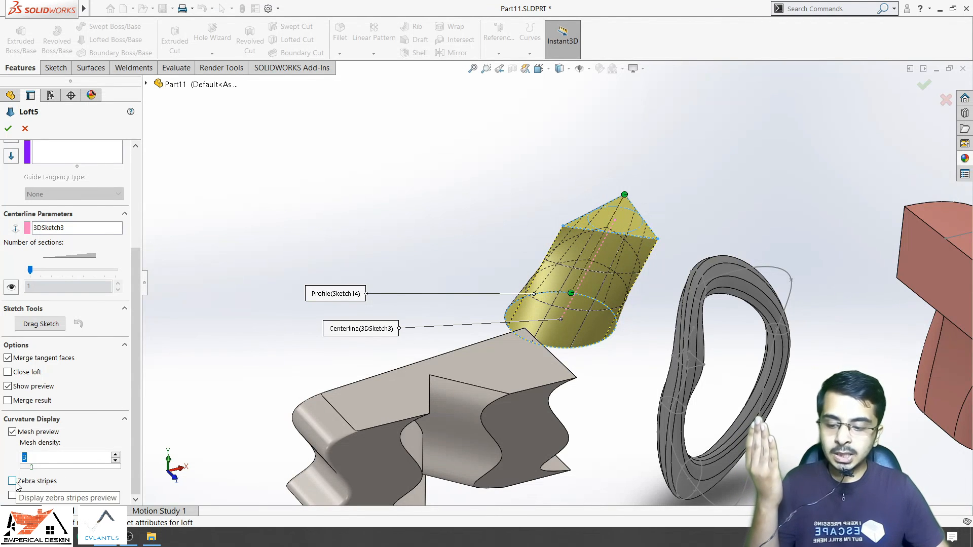
left_click(13, 482)
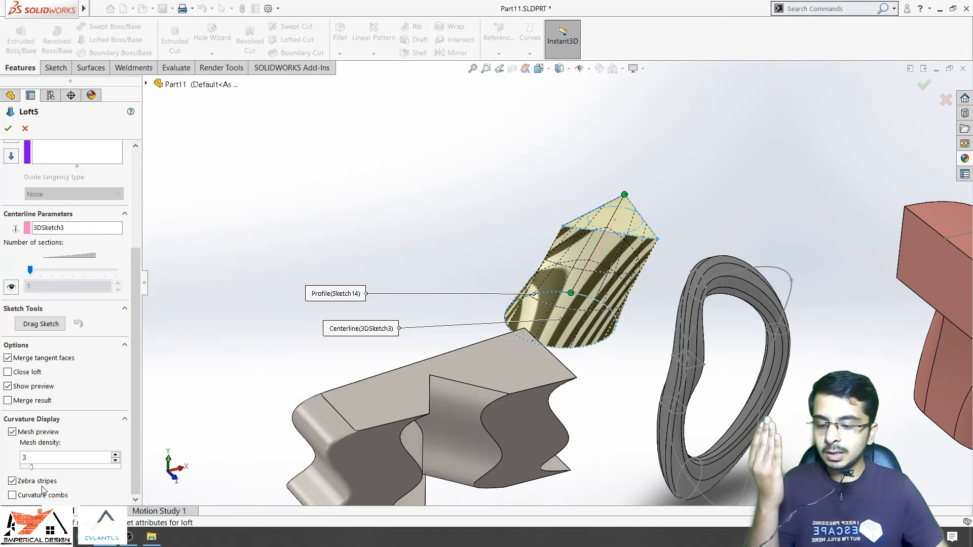
left_click(13, 495)
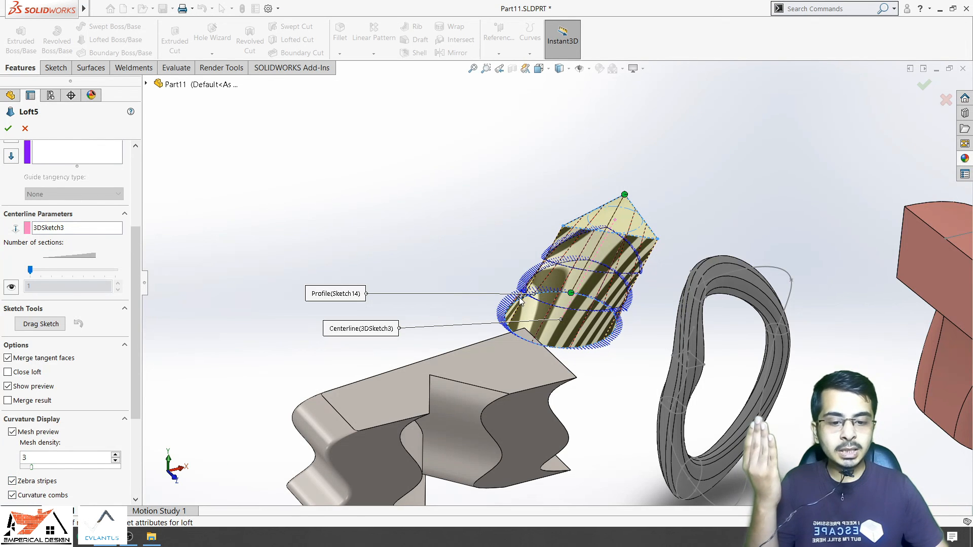
middle_click_drag(527, 320, 522, 357)
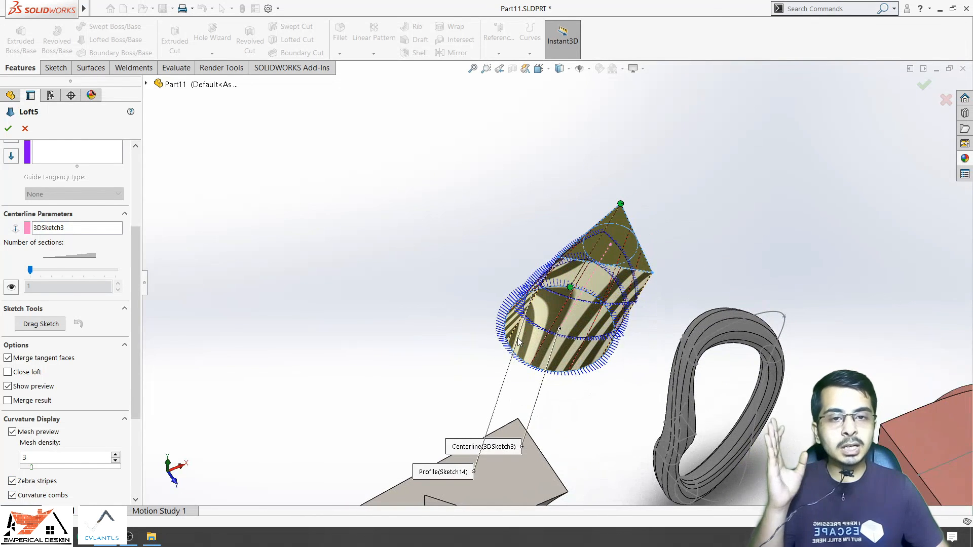
Step: Turn off the zebra stripes, mesh preview and curvature combs for Loft5
left_click(14, 480)
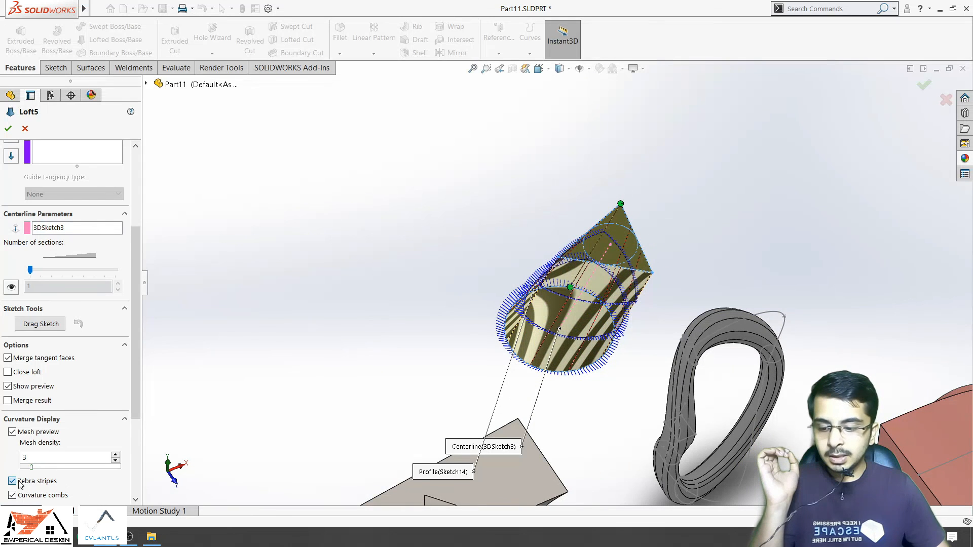
left_click(13, 432)
left_click(13, 495)
Step: Try different positions for Loft5's connector point around the Sketch14 circle to see how the loft twists
middle_click_drag(580, 300, 616, 364)
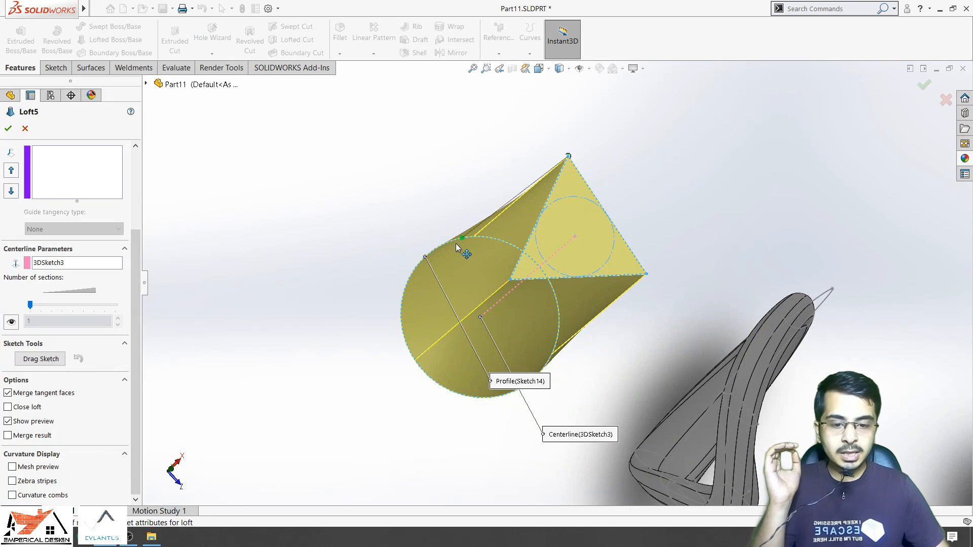
mouse_move(407, 297)
left_mouse_down()
mouse_move(407, 320)
mouse_move(401, 313)
left_mouse_up()
middle_click_drag(440, 330, 448, 404)
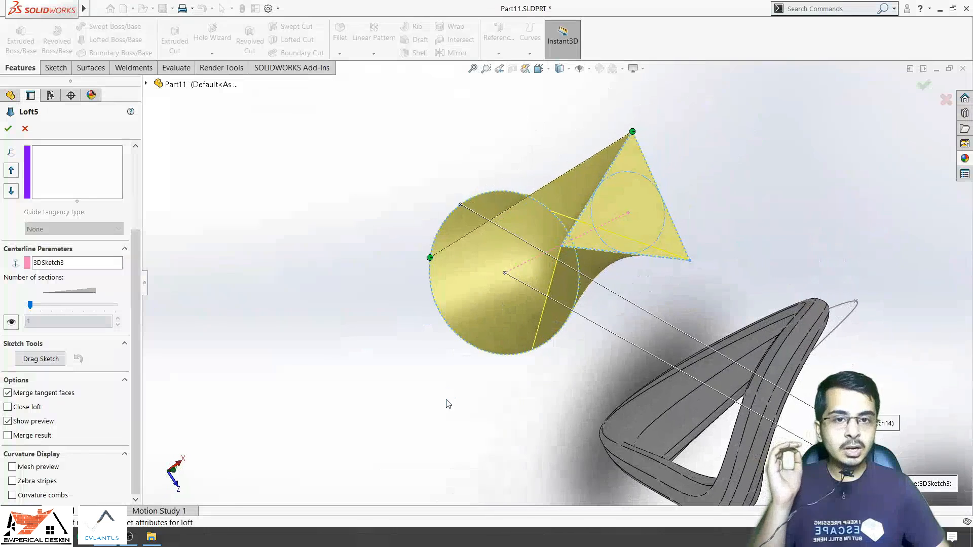
left_click_drag(429, 256, 440, 314)
mouse_move(452, 314)
middle_mouse_down()
mouse_move(445, 261)
mouse_move(456, 265)
middle_mouse_up()
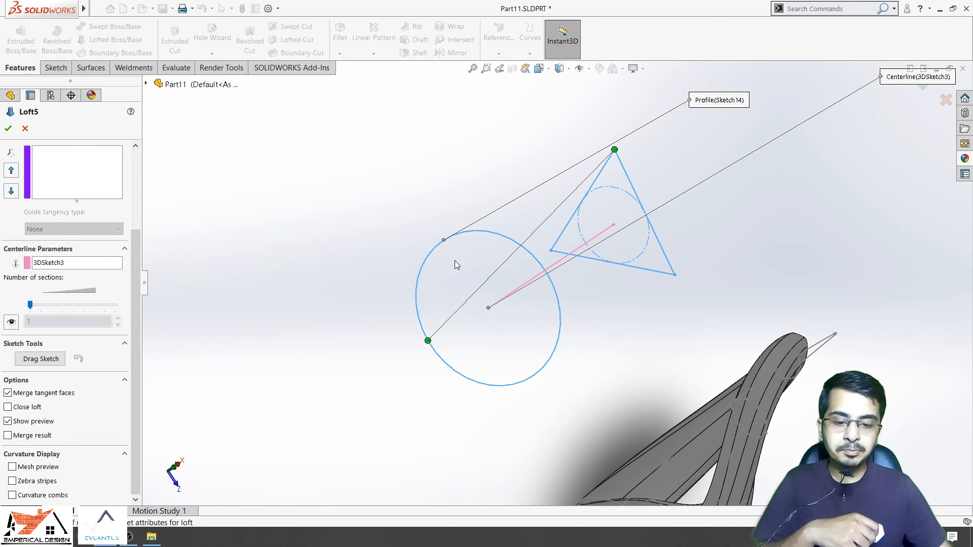
Step: Shift the connector point along the Sketch14 circle to a position that gives a valid twisted loft, and accept Loft5
left_click_drag(427, 343, 418, 312)
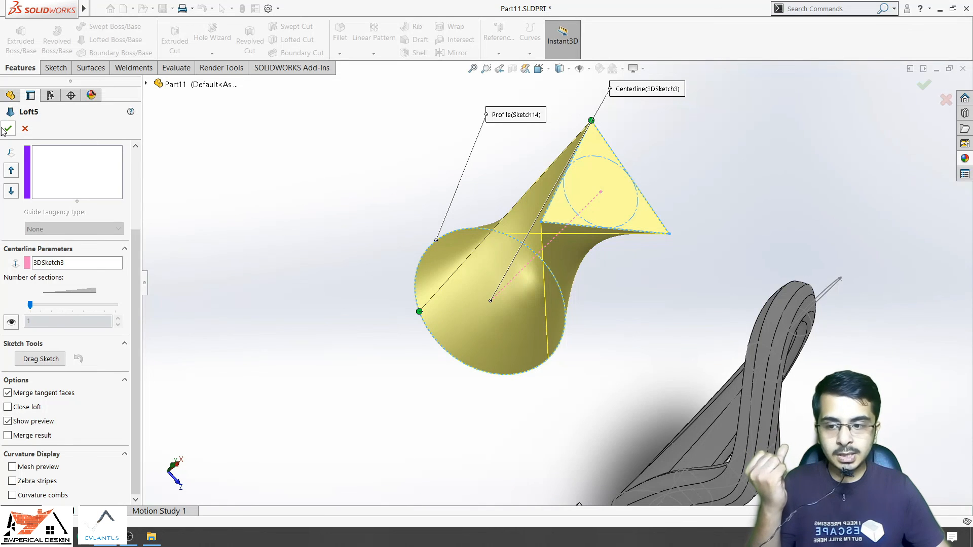
key("Return")
middle_click_drag(501, 308, 478, 203)
scroll(448, 290, "up", 6)
scroll(448, 290, "down", 1)
scroll(642, 326, "down", 5)
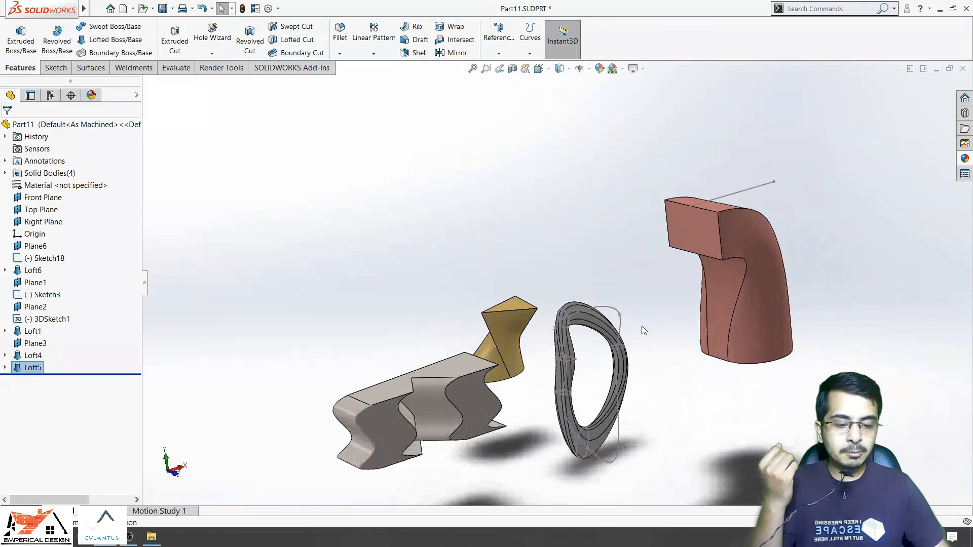